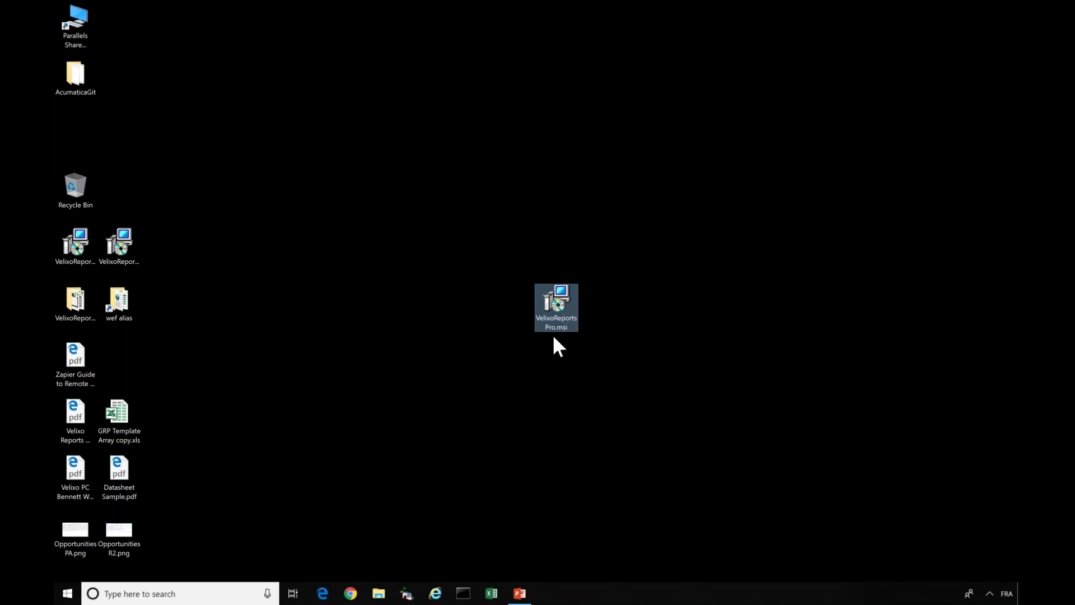
- Install Velixo Reports Pro from the desktop installer, accept its license agreement, and finish the setup with Excel launching
double_click(556, 297)
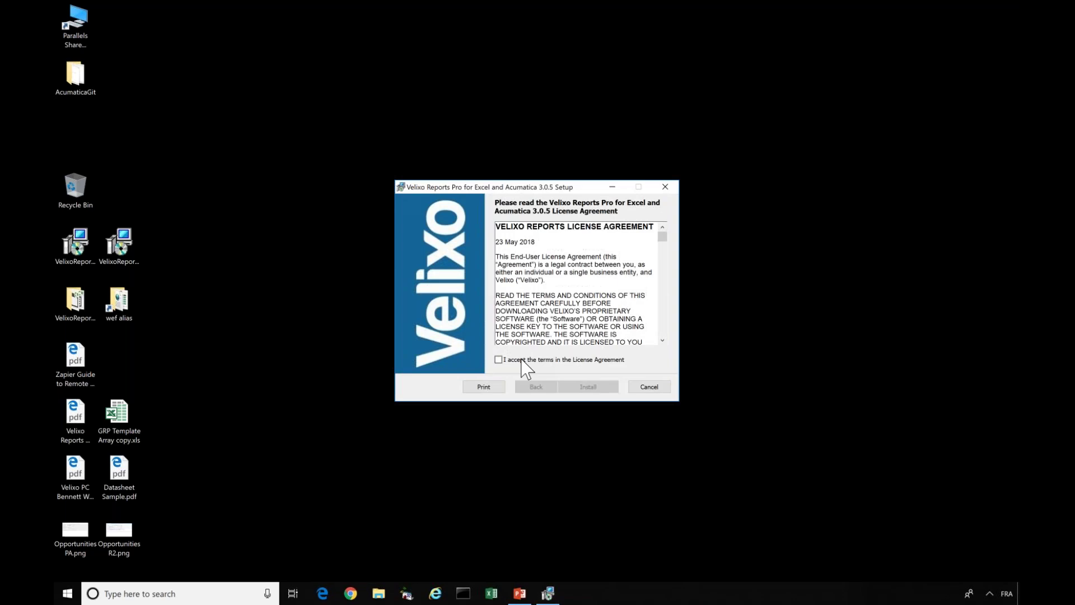
left_click(521, 361)
left_click(616, 387)
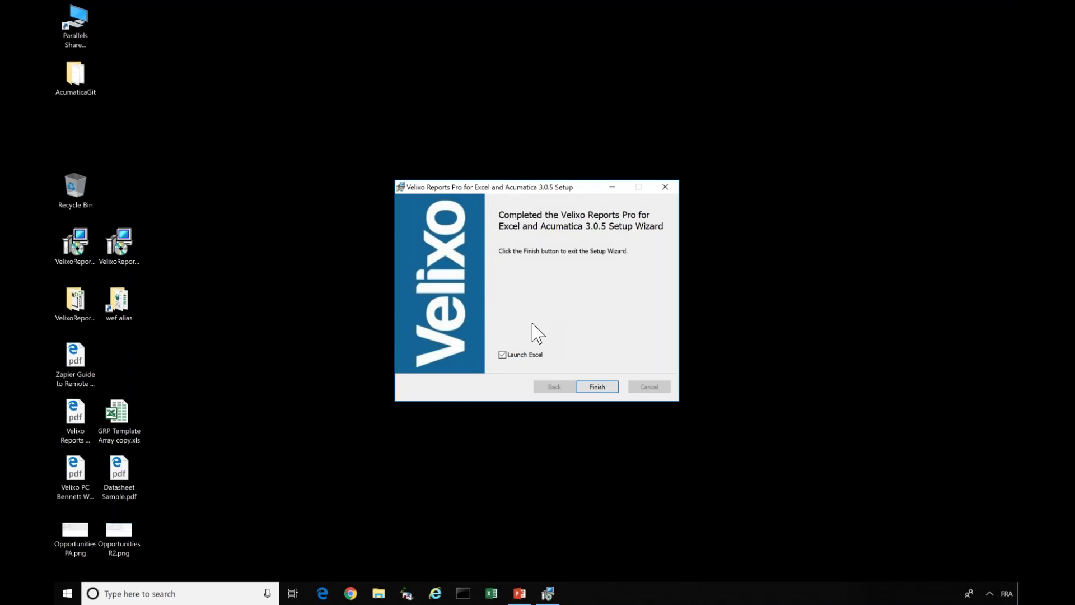
left_click(594, 387)
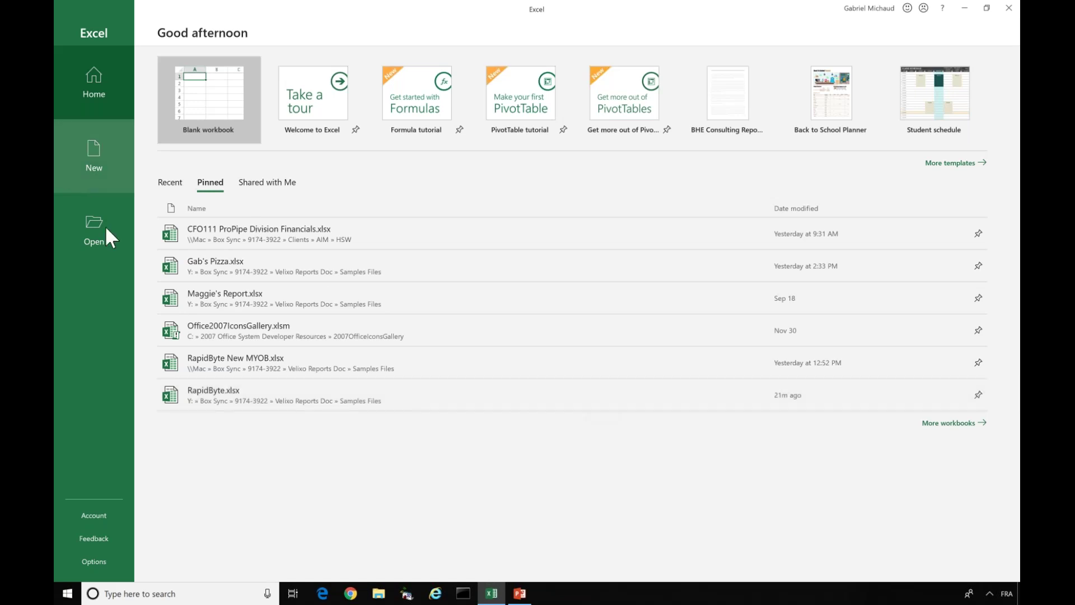
- Open the pinned workbook RapidByte.xlsx, enter the account password in the Demo connection's login, and connect
left_click(307, 404)
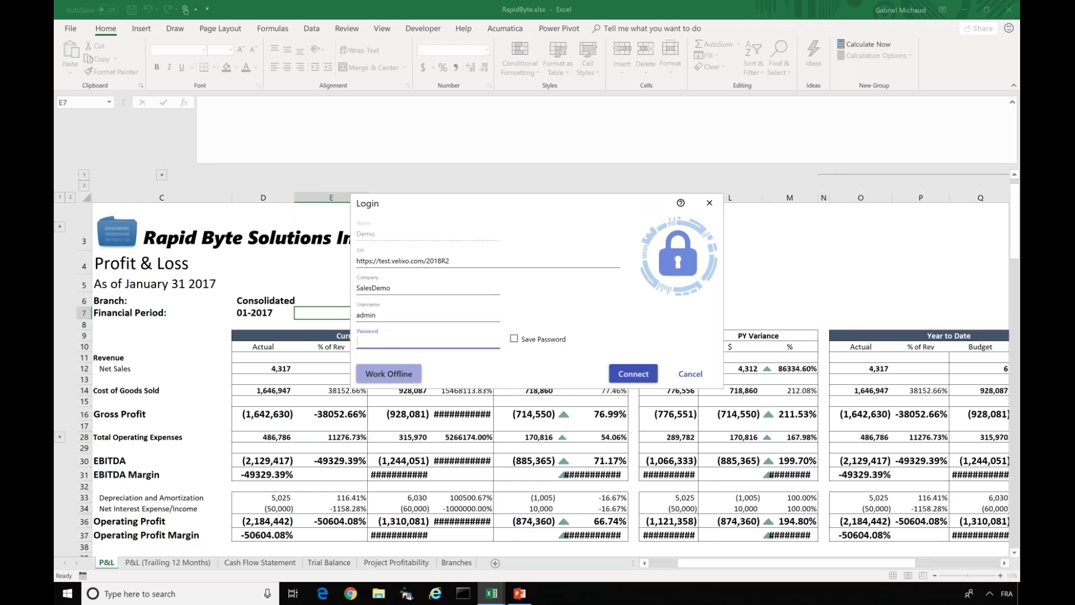
type("••••••••••")
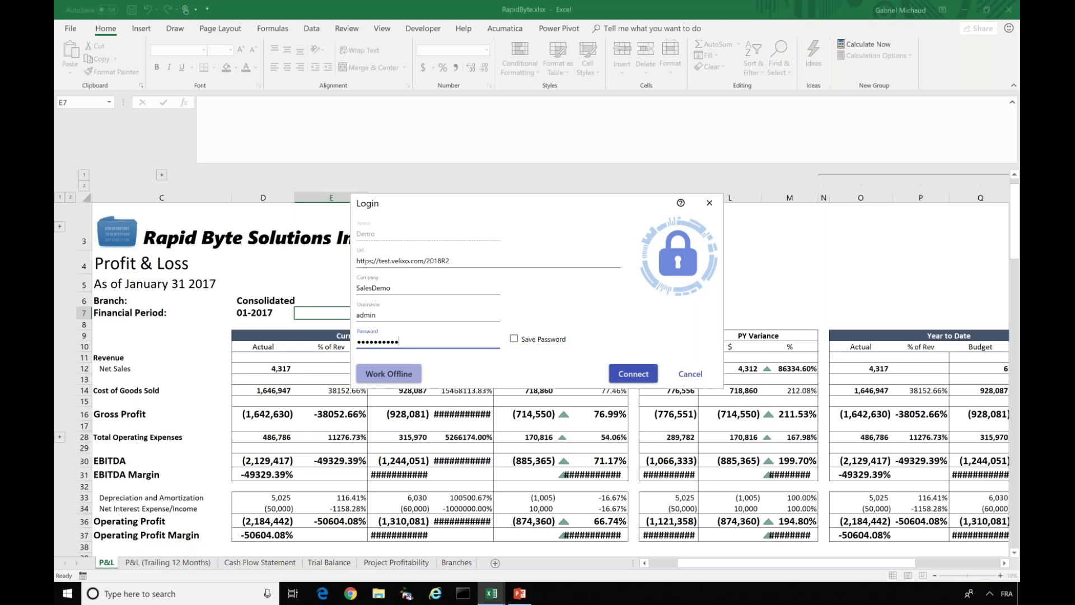
left_click(647, 381)
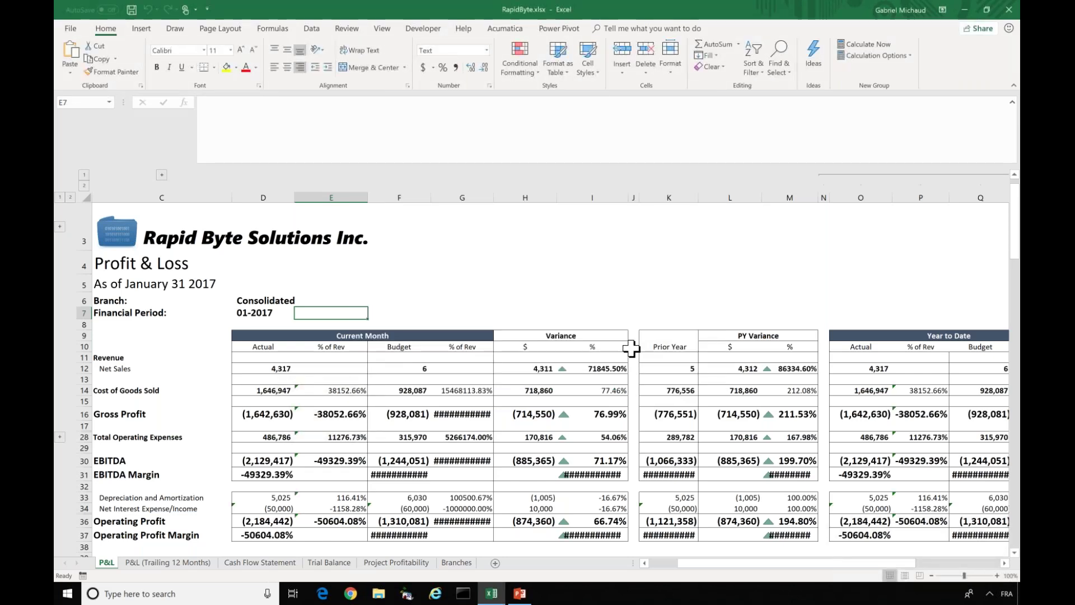
- Refresh the Acumatica data and set the Profit & Loss report's financial period in D7 to 11-2017
left_click(506, 30)
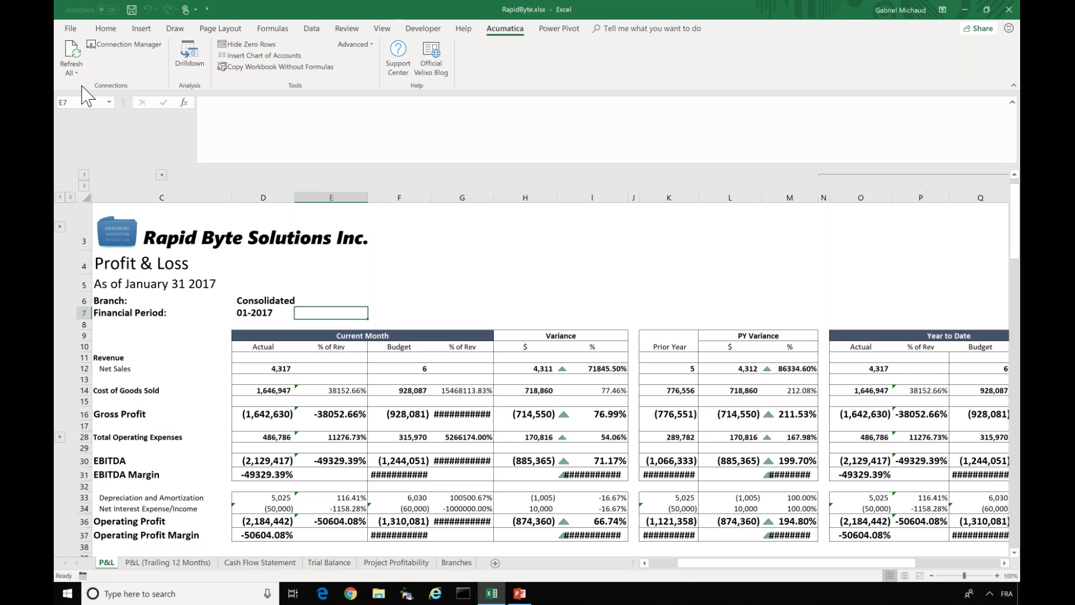
left_click(73, 56)
left_click(259, 313)
double_click(258, 312)
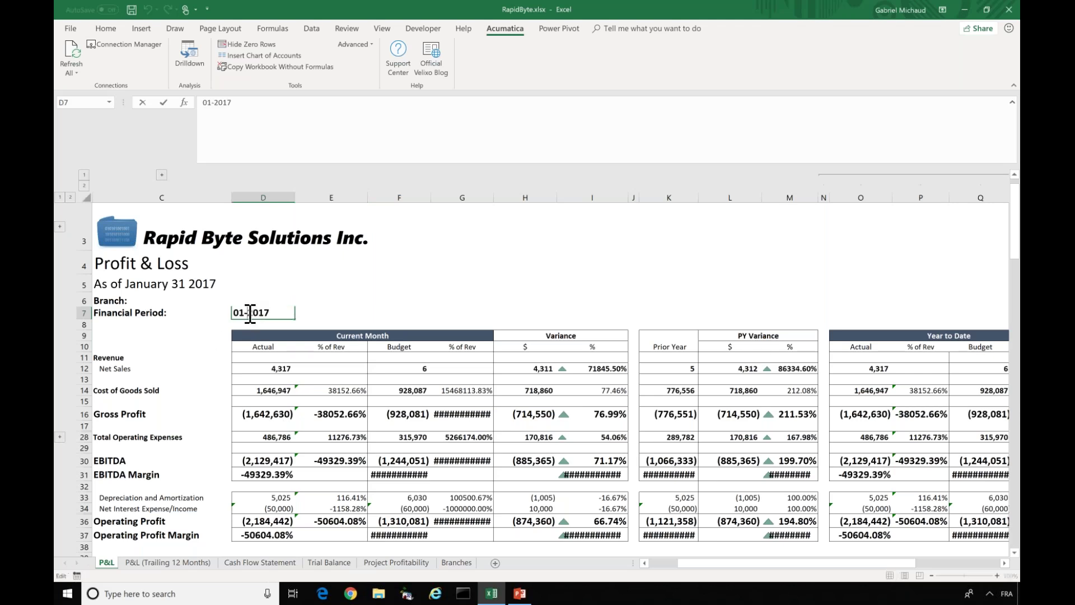
key("BackSpace")
key("BackSpace")
type("11")
key("Return")
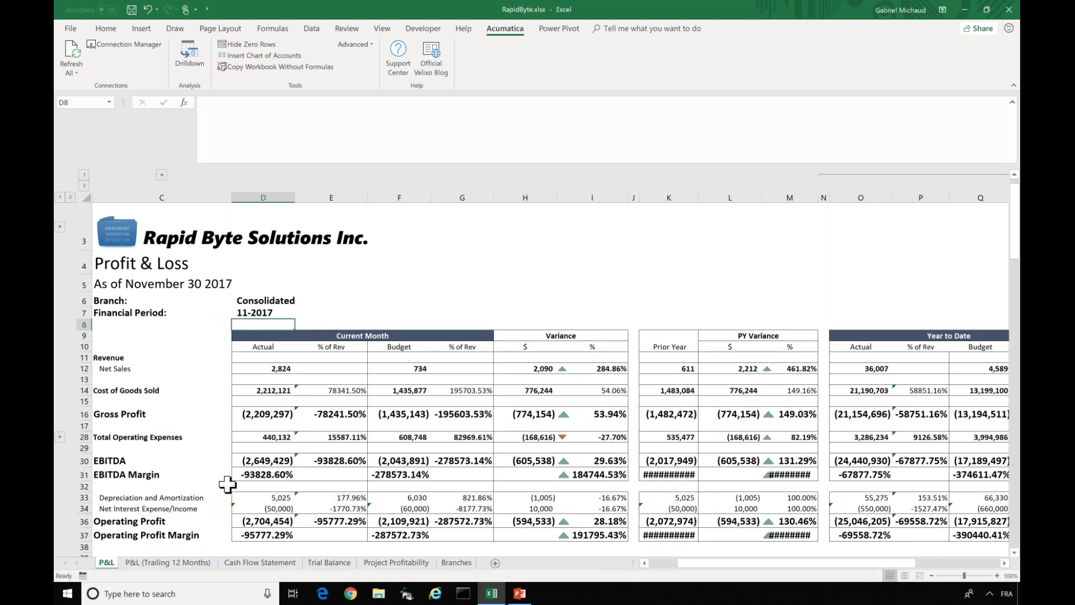
- Switch the report's branch to Services East and back to Consolidated
left_click(360, 296)
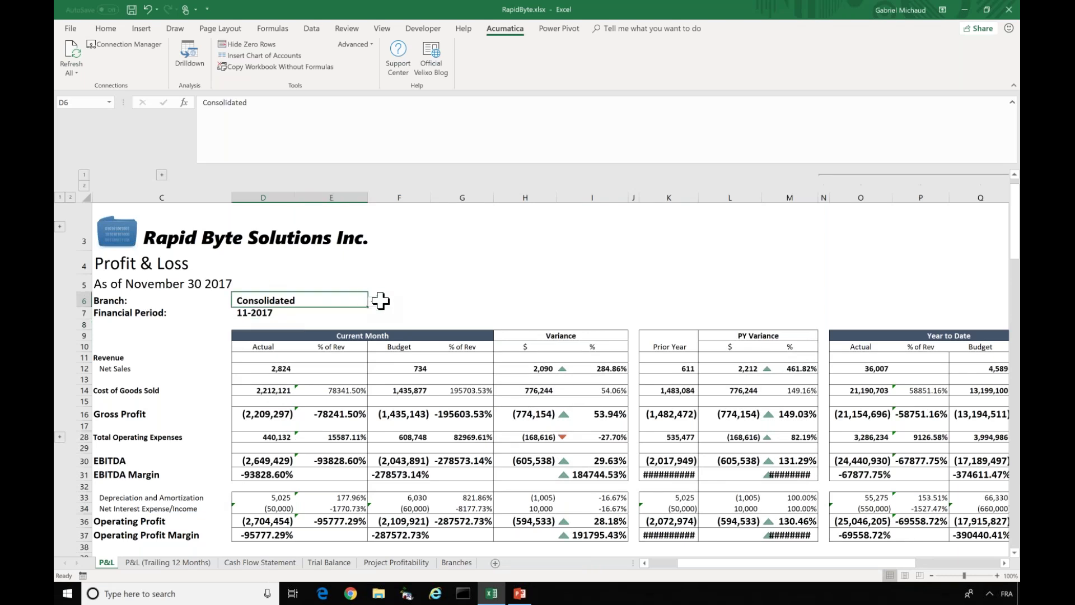
left_click(372, 301)
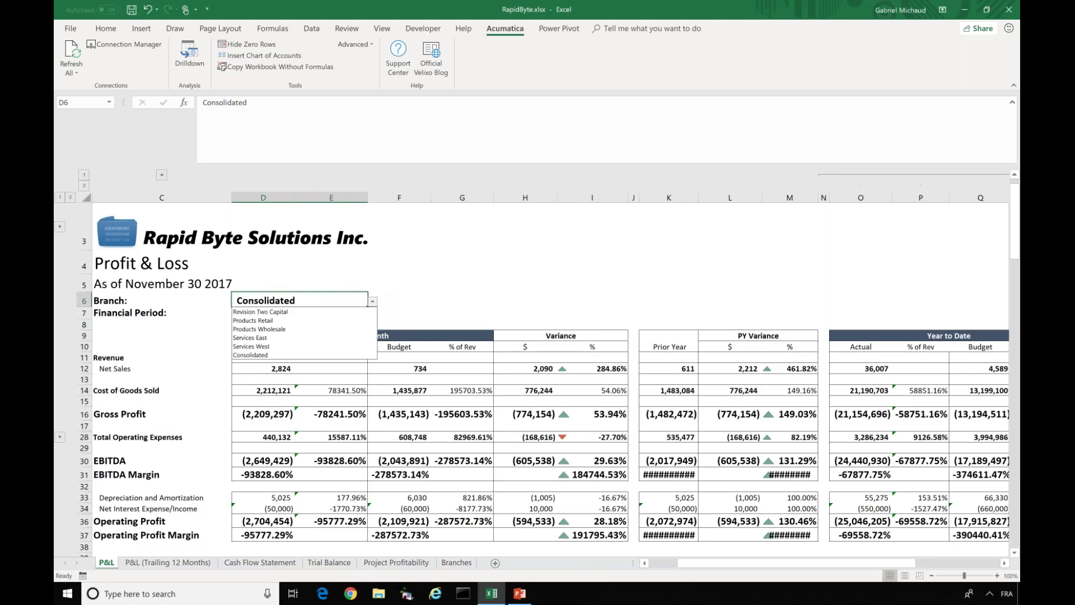
left_click(338, 338)
left_click(373, 302)
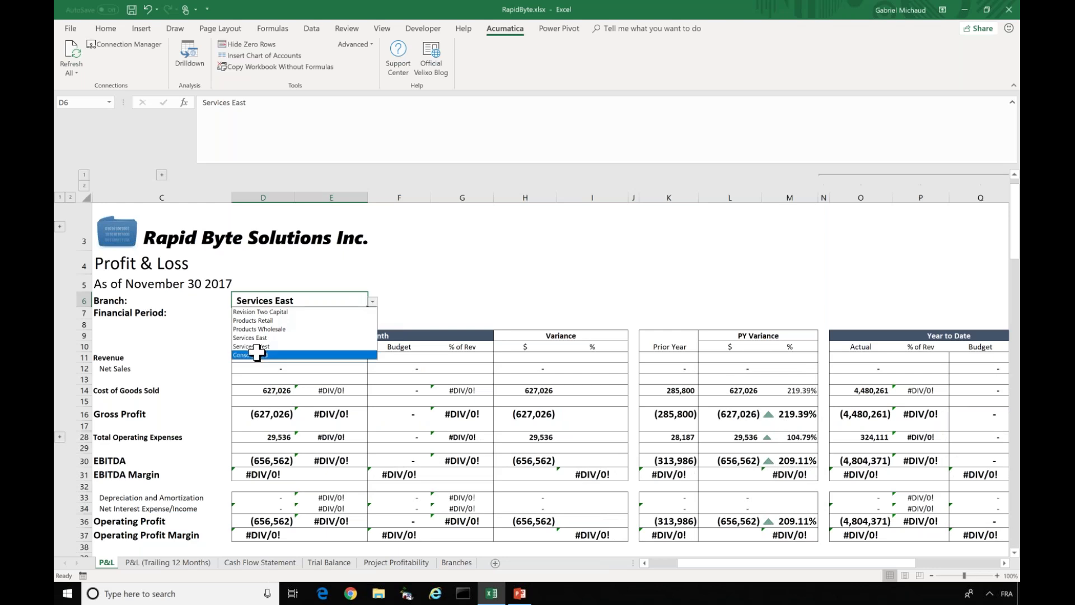
left_click(257, 354)
left_click(252, 356)
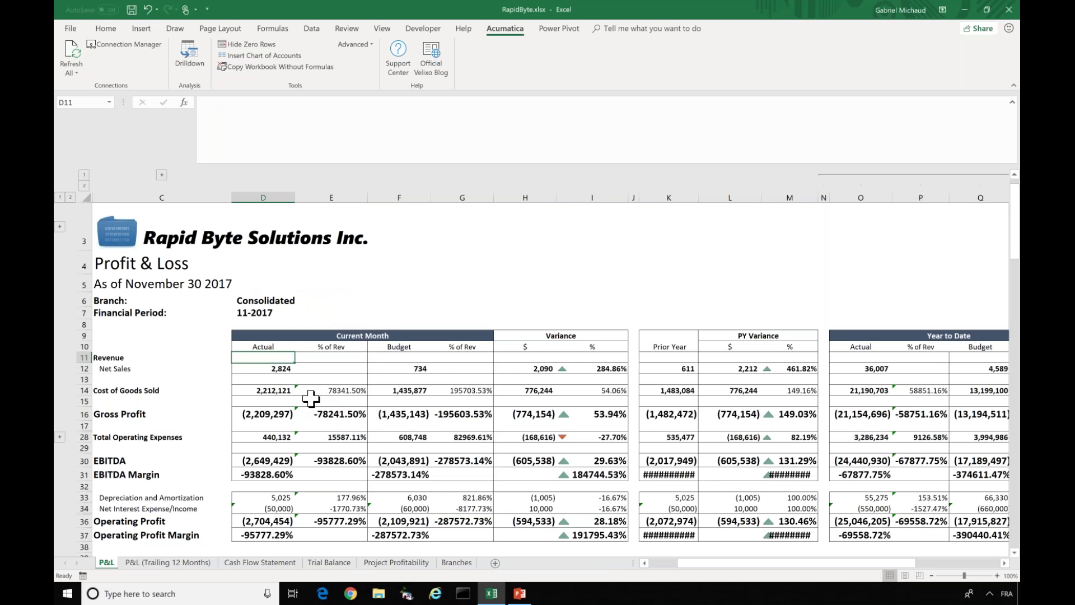
- Examine the arguments of the ACCOUNTTURNOVER formula in the Net Sales actual cell D12, leaving the formula as it is
left_click(268, 367)
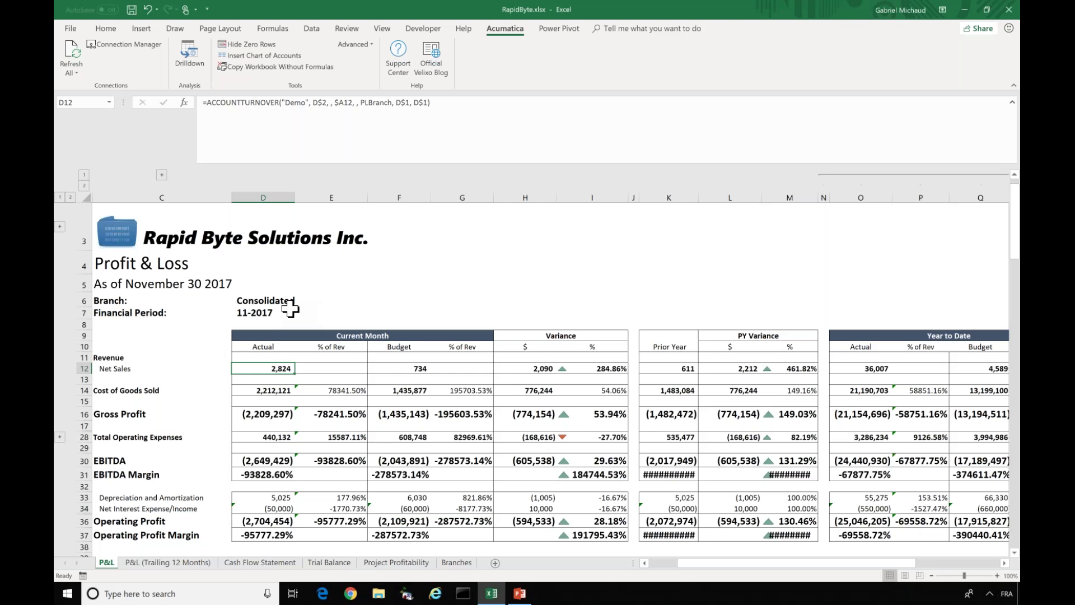
double_click(260, 369)
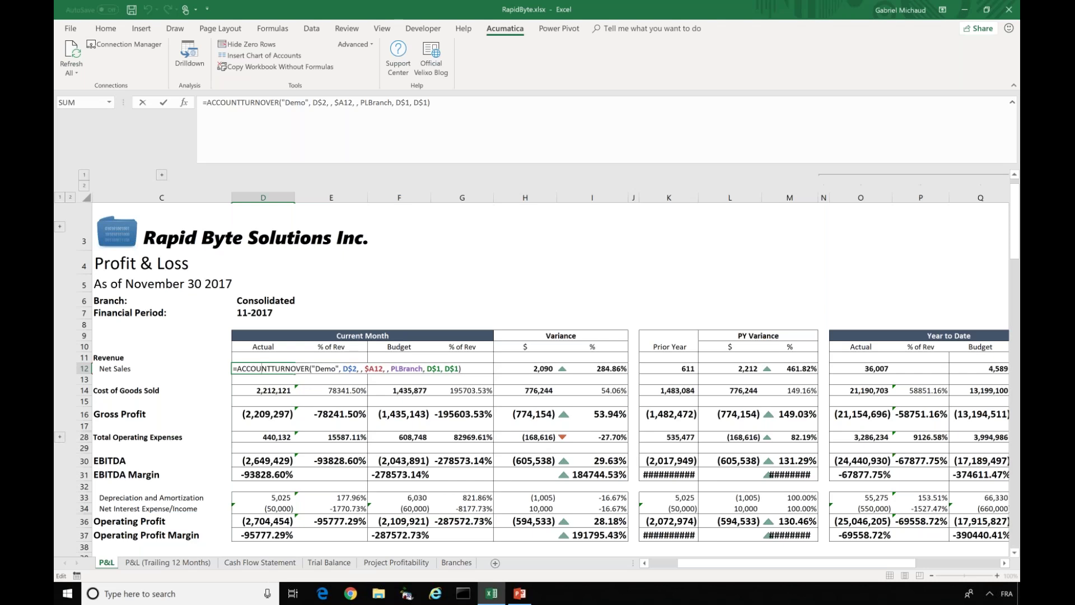
key("ctrl+Return")
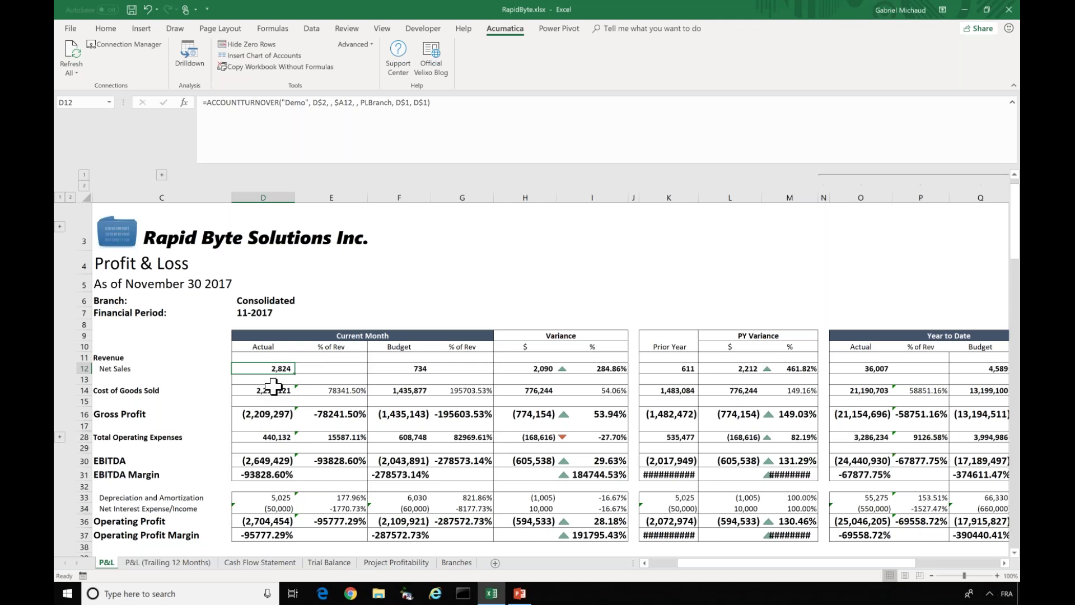
- Expand the grouped columns A and B and set the Net Sales account range in A12 to 40000:49999
left_click(161, 175)
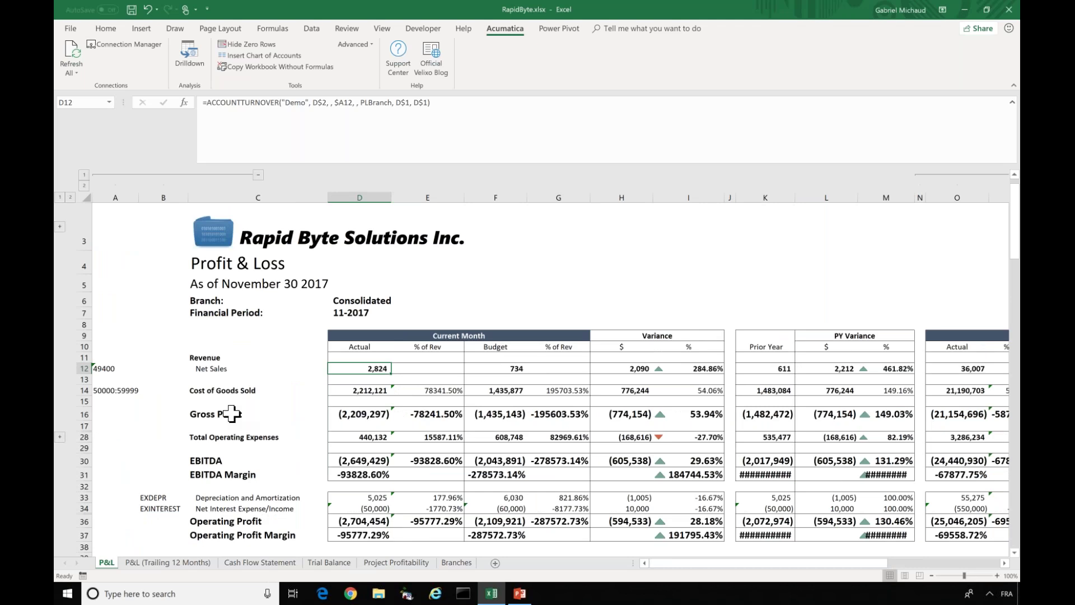
left_click(101, 370)
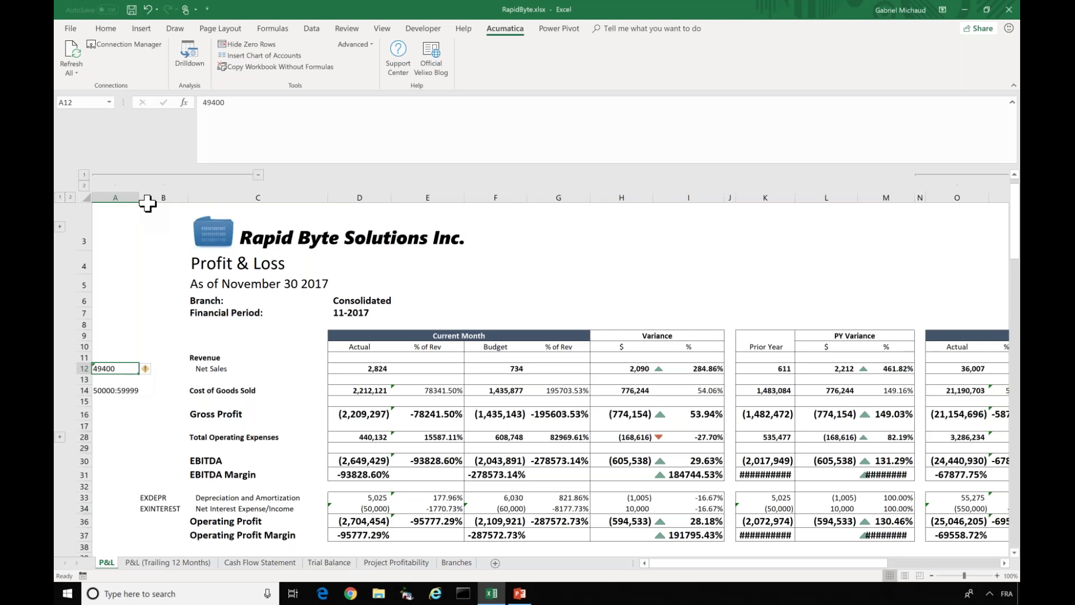
left_click_drag(116, 197, 70, 282)
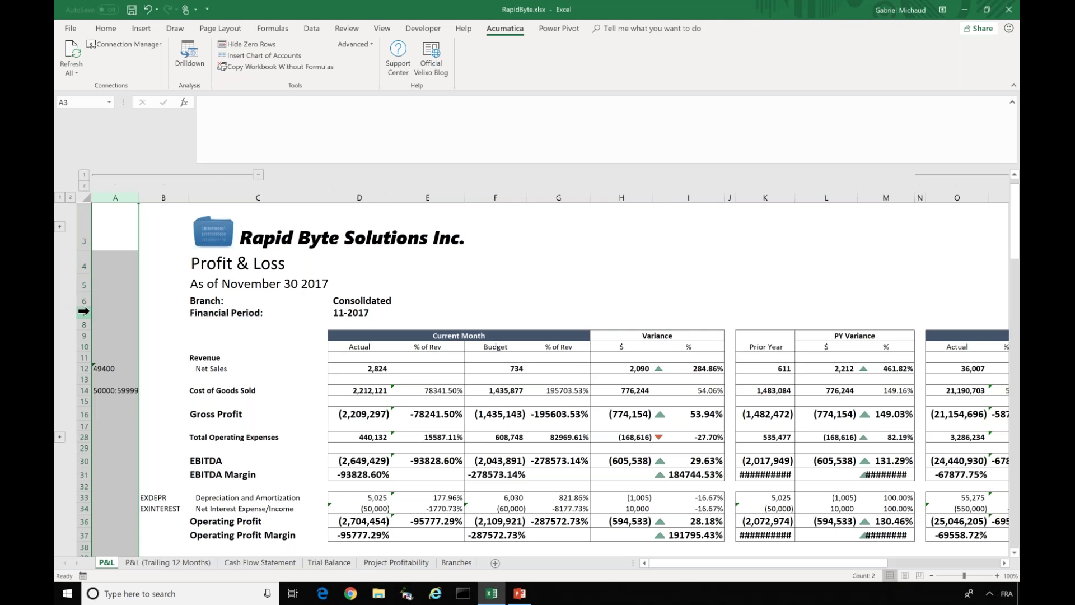
left_click(106, 368)
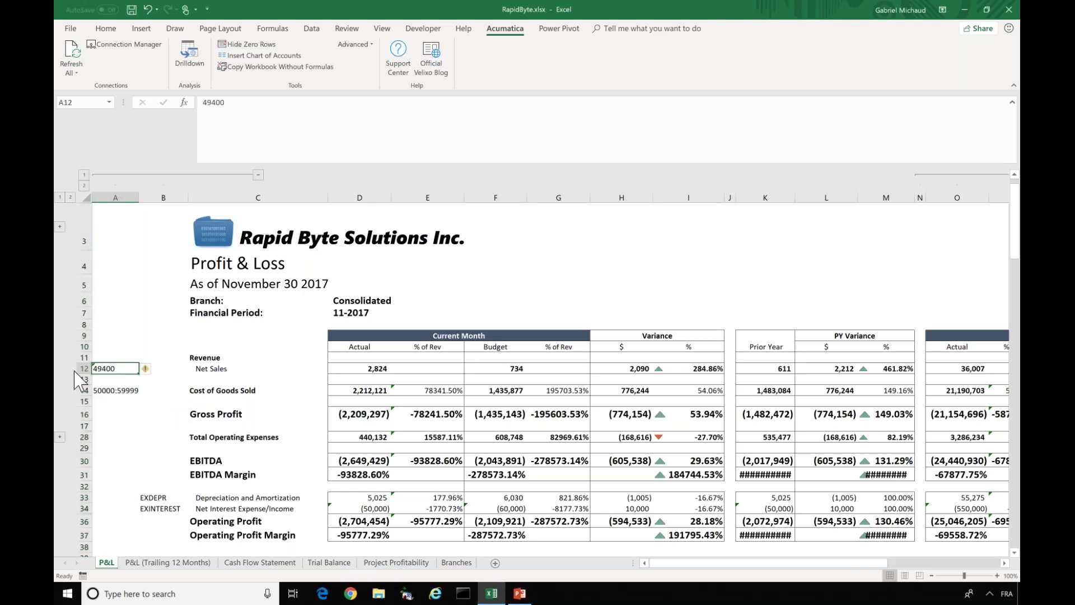
type("40000:49")
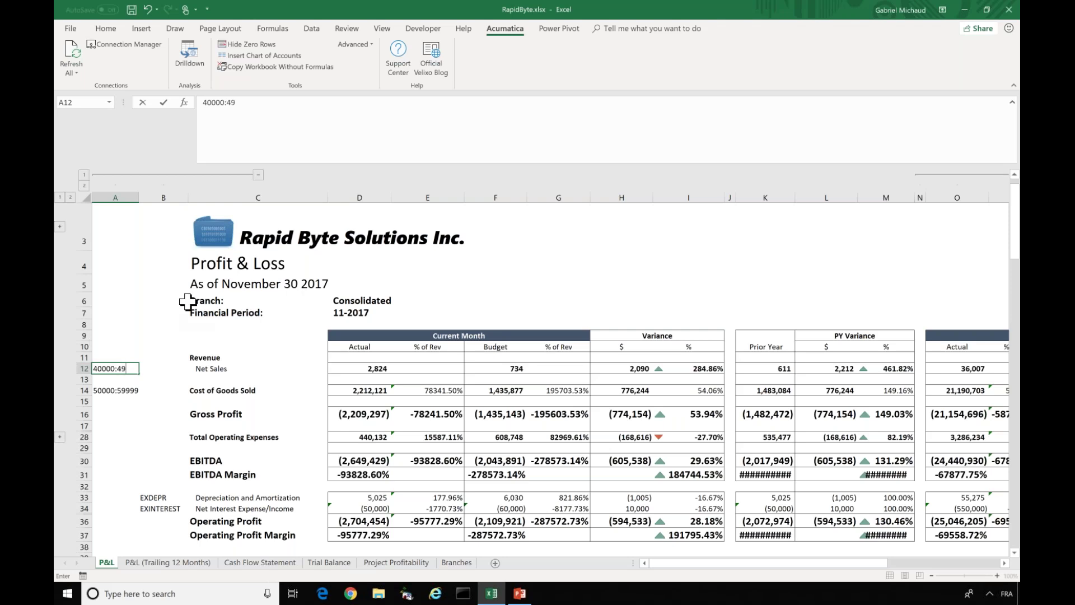
type("999")
key("Return")
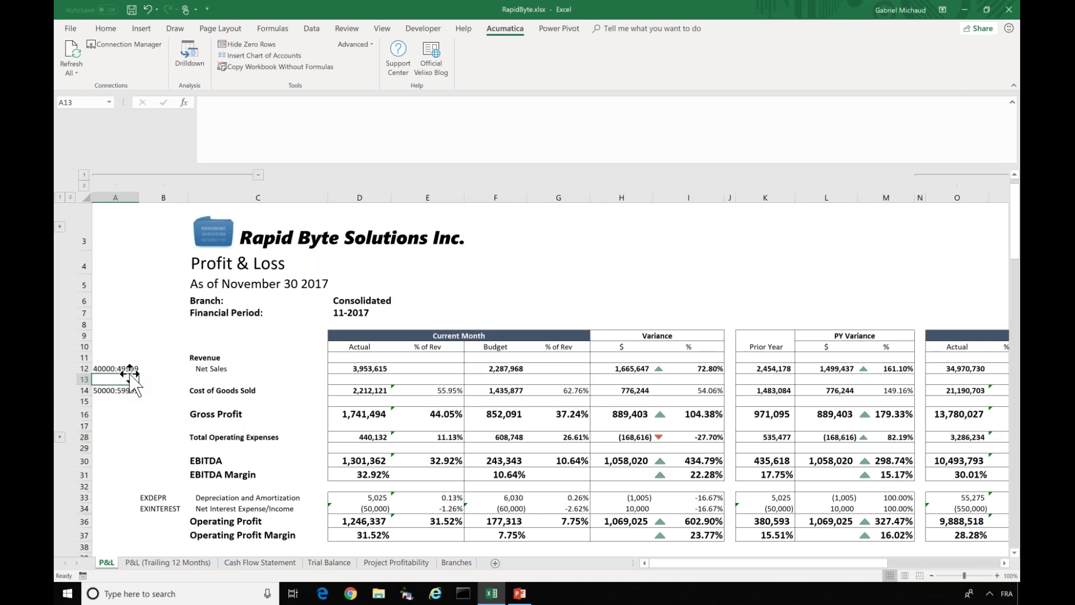
- Examine the account class codes in column B and the Net Sales account range in A12
left_click(162, 197)
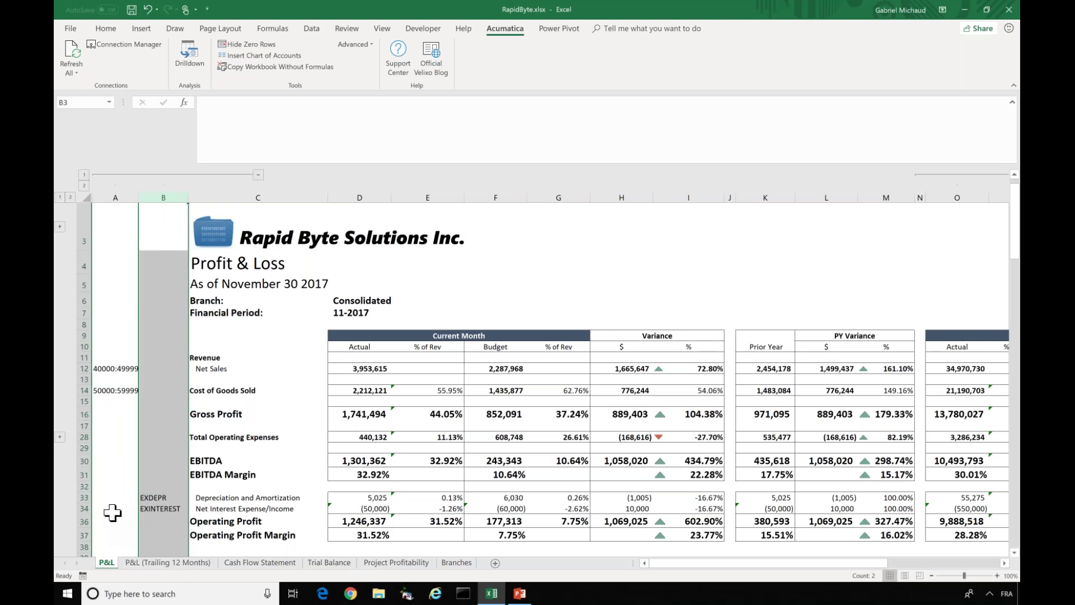
left_click(169, 498)
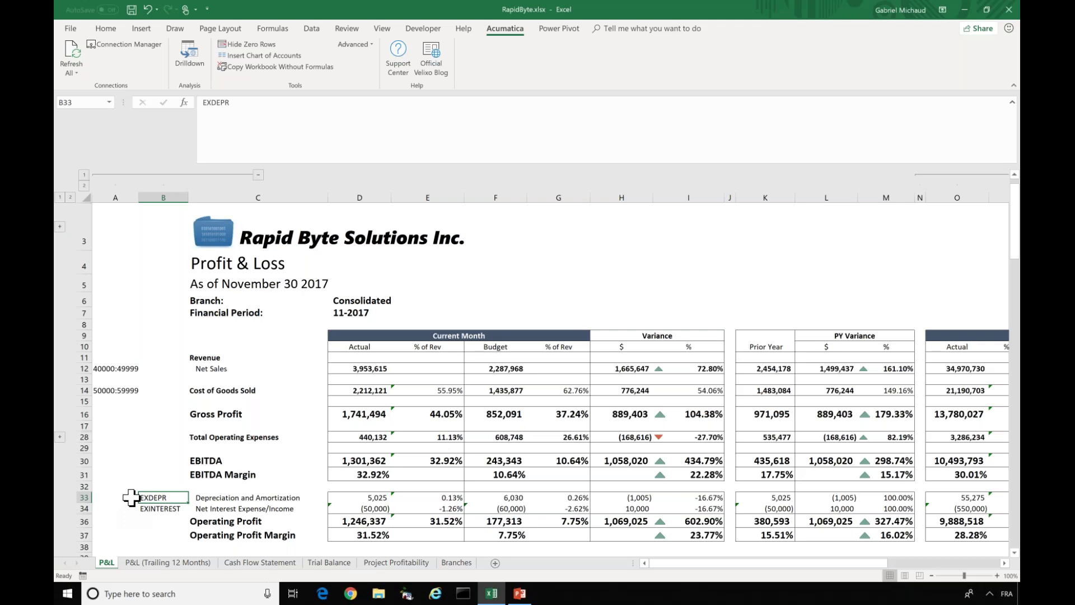
left_click(112, 369)
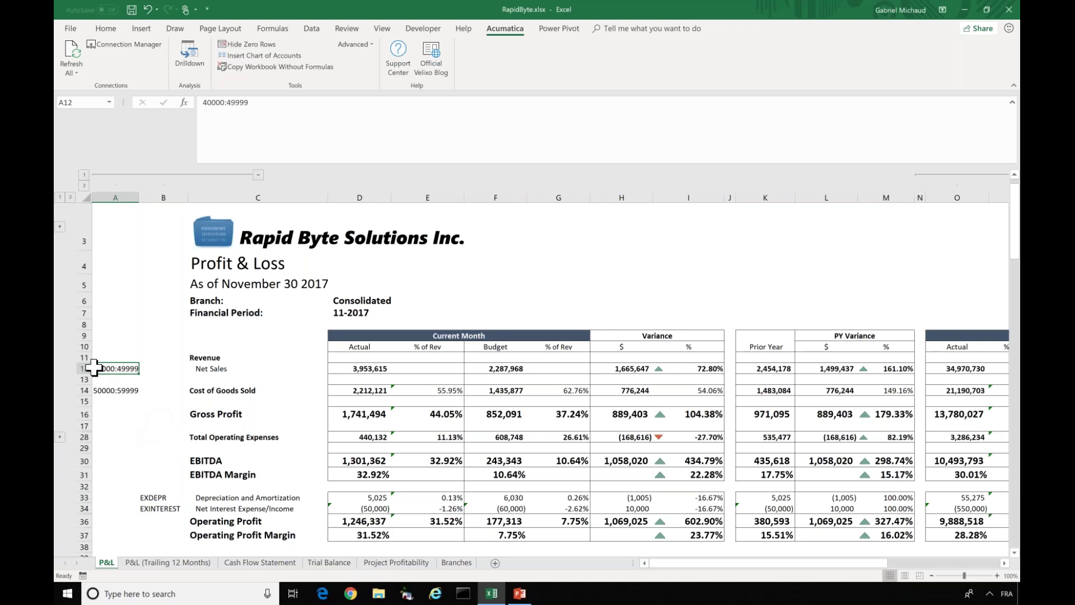
- Edit the Net Sales account range in A12 to the two ranges 40000:41000;45000:49999
double_click(124, 369)
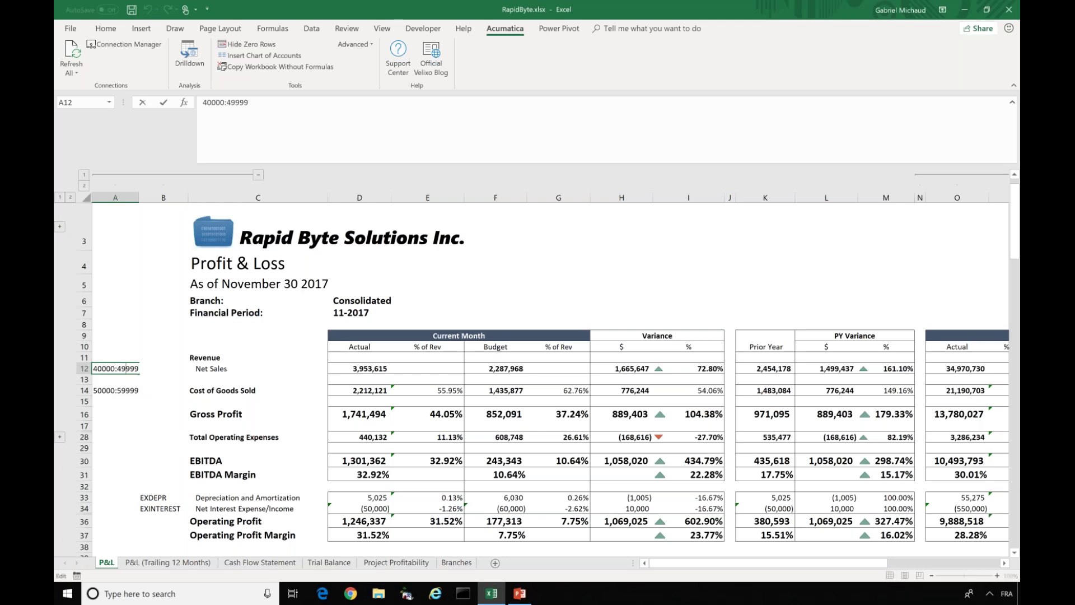
type(";")
key("BackSpace")
key("BackSpace")
key("BackSpace")
key("BackSpace")
key("BackSpace")
type("1000;45000:49999")
- Replace the whole Net Sales account entry in A12 with the wildcard 4????
key("shift+Left")
key("shift+Left")
key("shift+Left")
key("shift+Left")
key("shift+Left")
key("shift+Left")
key("shift+Left")
key("shift+Left")
key("shift+Left")
key("shift+Left")
key("shift+Left")
key("shift+Left")
key("shift+Left")
key("shift+Left")
key("shift+Left")
key("shift+Left")
key("shift+Left")
key("shift+Left")
key("shift+Left")
key("shift+Left")
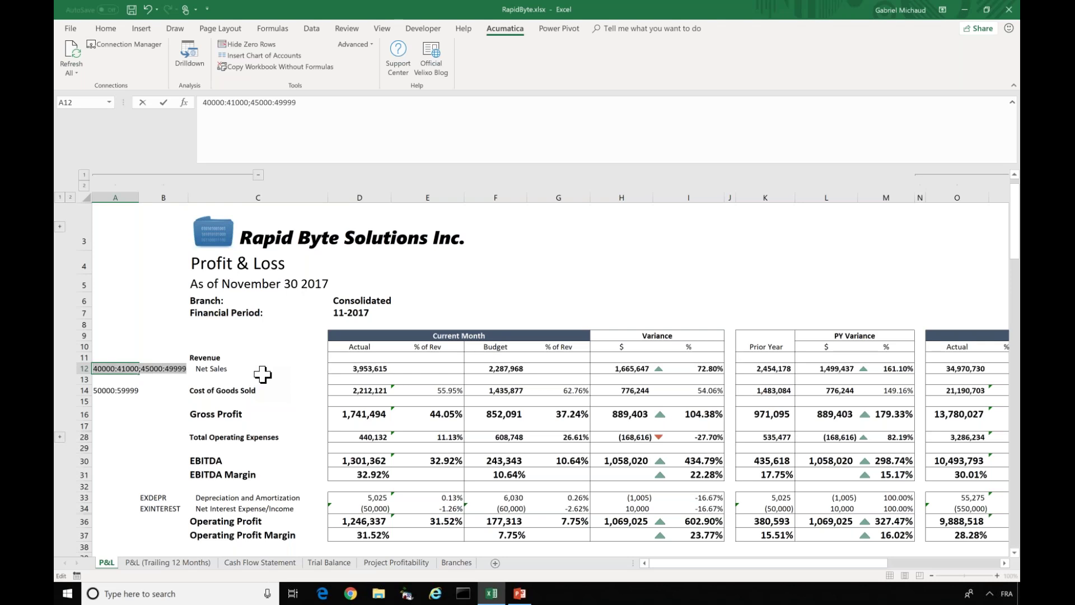
type("4??")
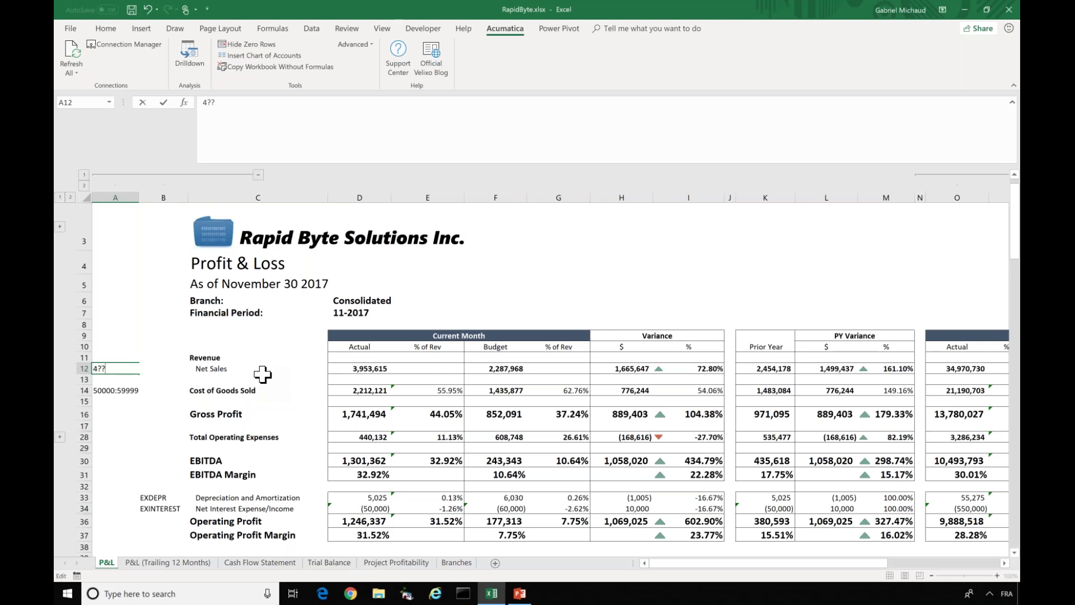
type("???")
key("BackSpace")
key("Return")
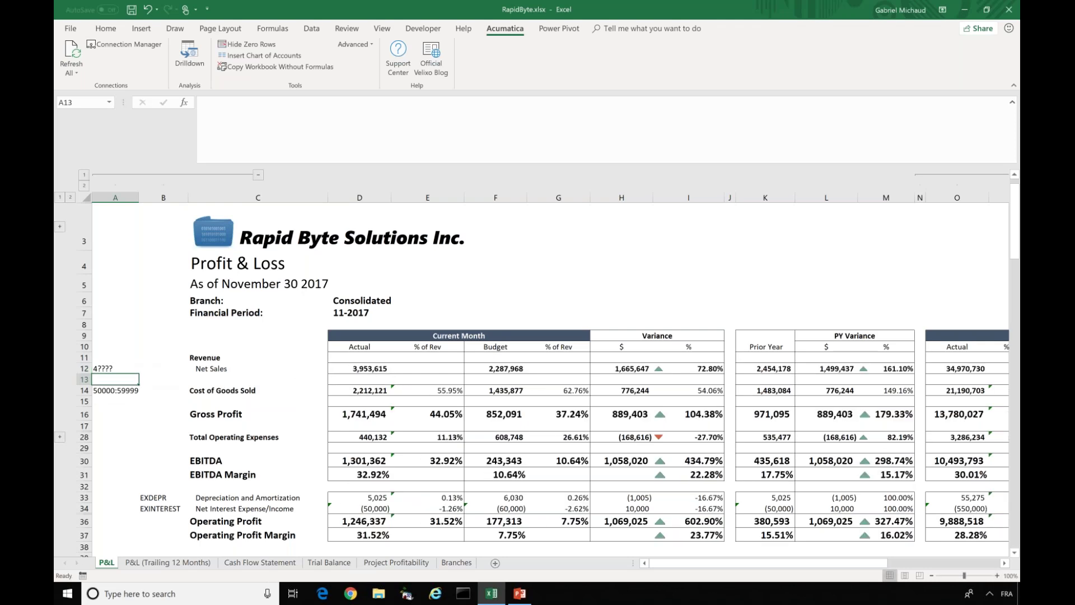
- Try to exclude account 46510 from Net Sales by extending the entry in A12 to 4????;-46510
double_click(128, 369)
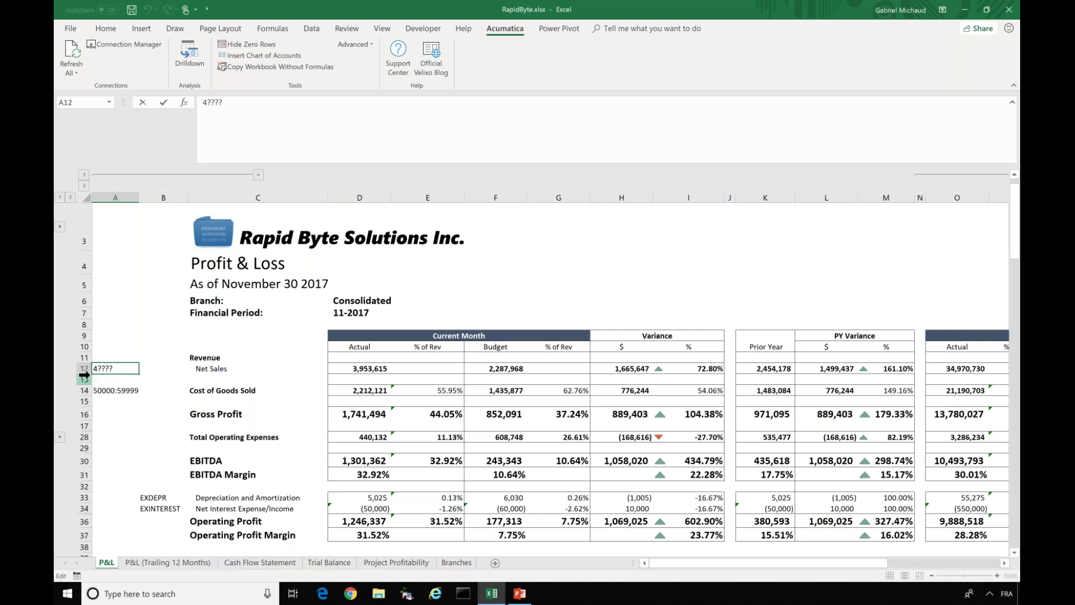
type(";-46510")
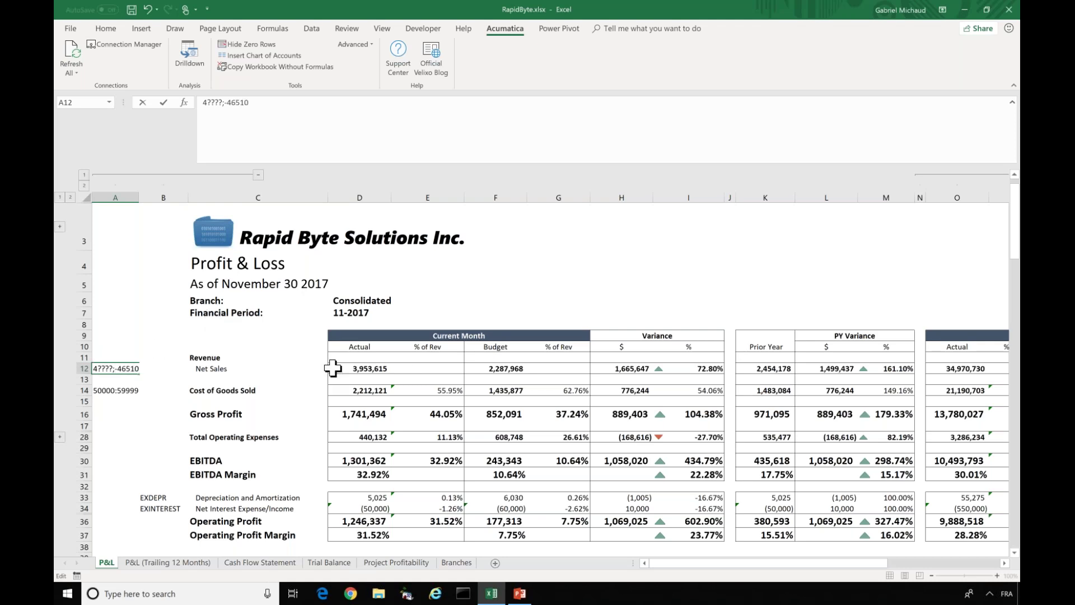
key("Escape")
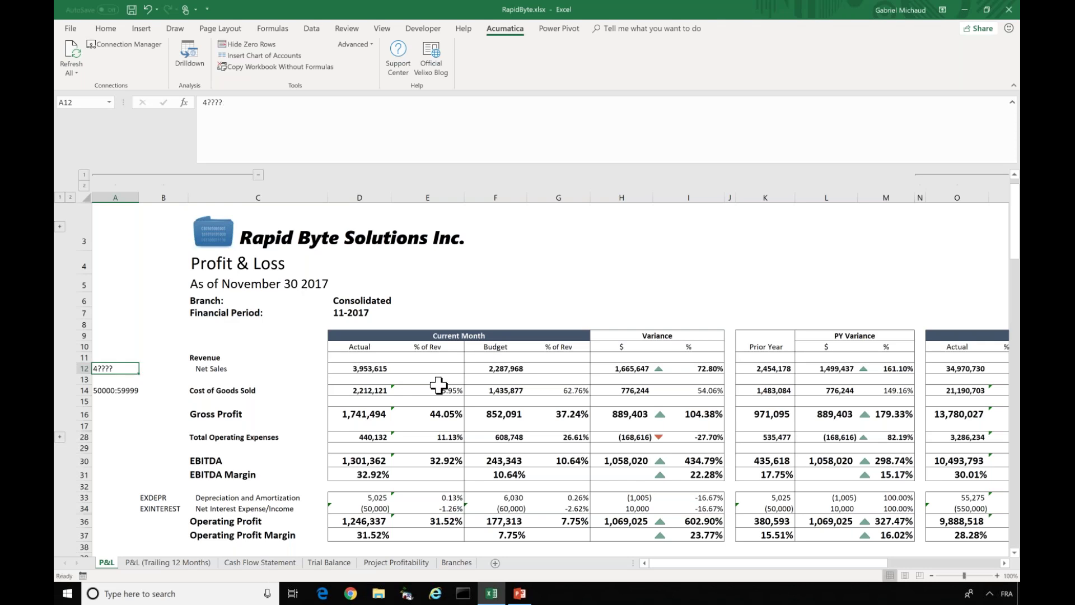
- Collapse the grouped columns A and B on the P&L sheet
left_click(997, 575)
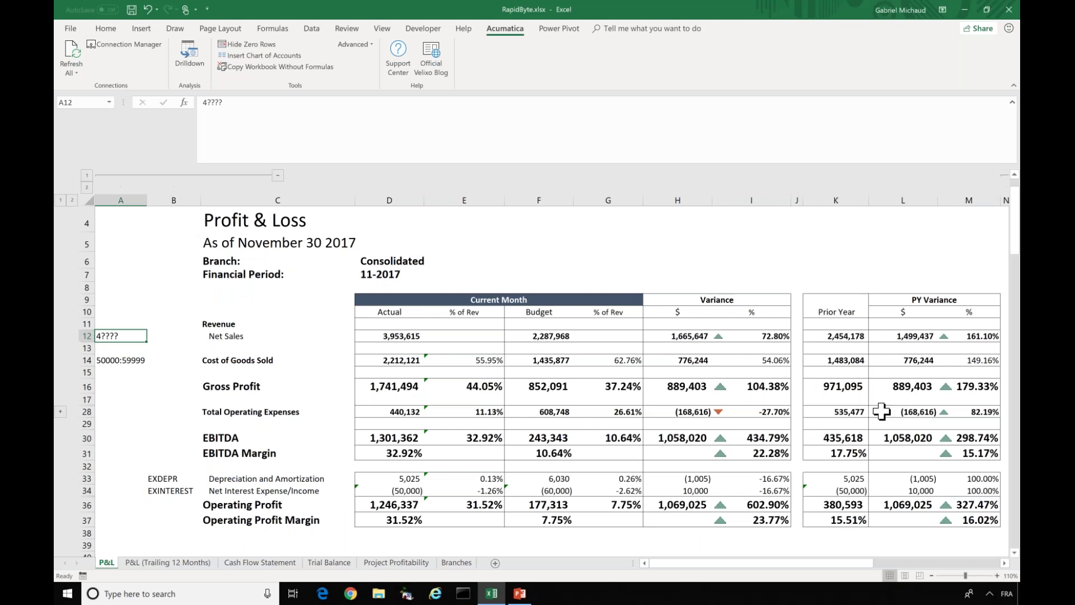
scroll(881, 411, "up", 1)
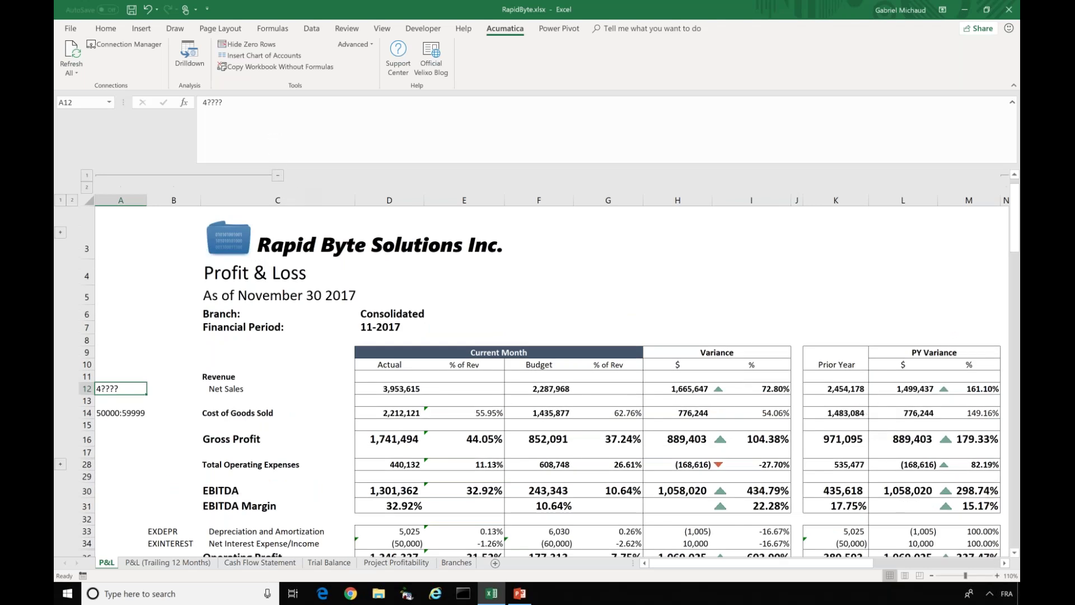
left_click(277, 176)
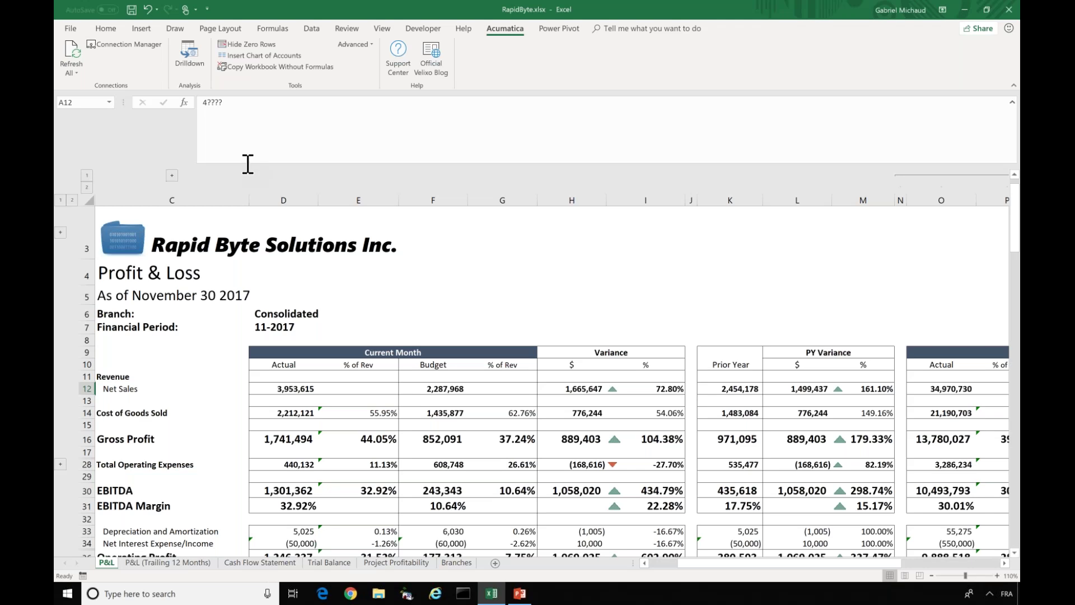
- Shrink the expanded formula bar to a single line
left_click_drag(247, 126, 247, 104)
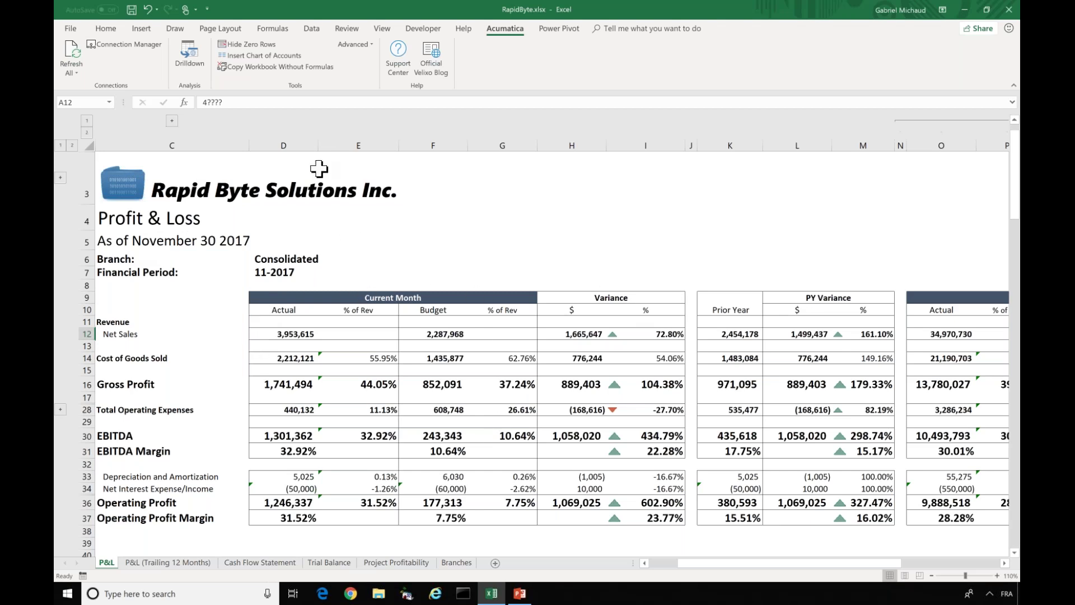
- Examine the P&L report's Current Month, Variance and Year to Date columns, including the % of Rev and variance percentage formulas
left_click(298, 144)
left_click(423, 144)
left_click_drag(566, 143, 638, 143)
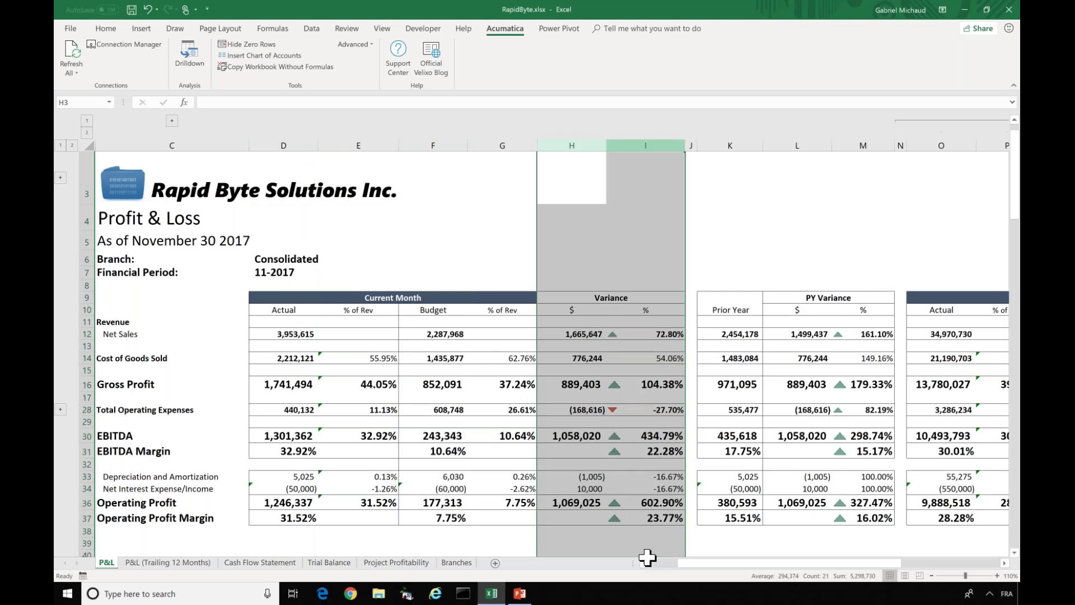
left_click_drag(704, 566, 760, 566)
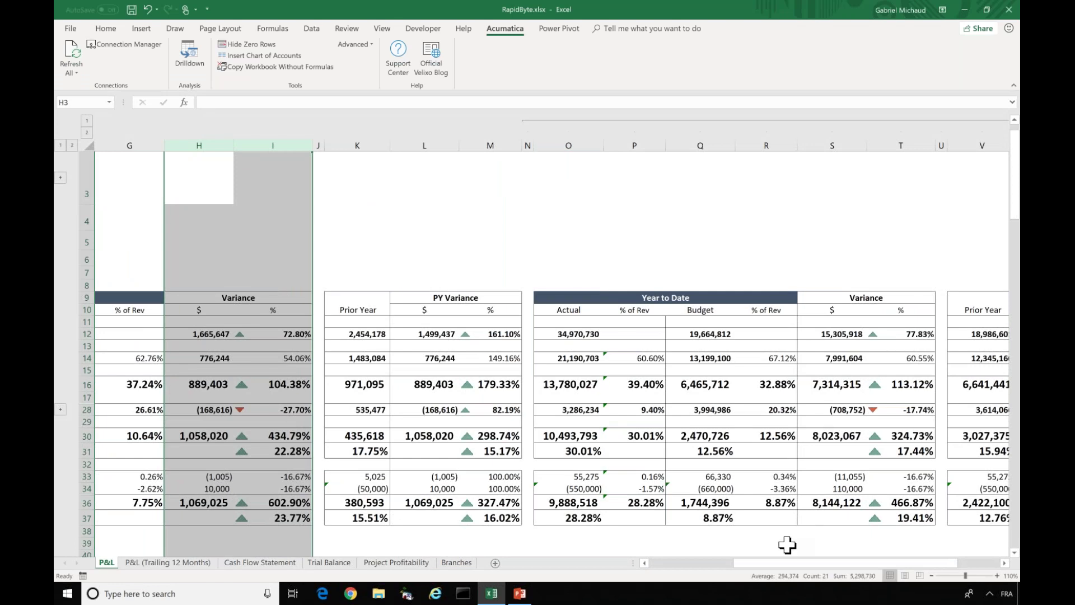
left_click_drag(787, 563, 731, 563)
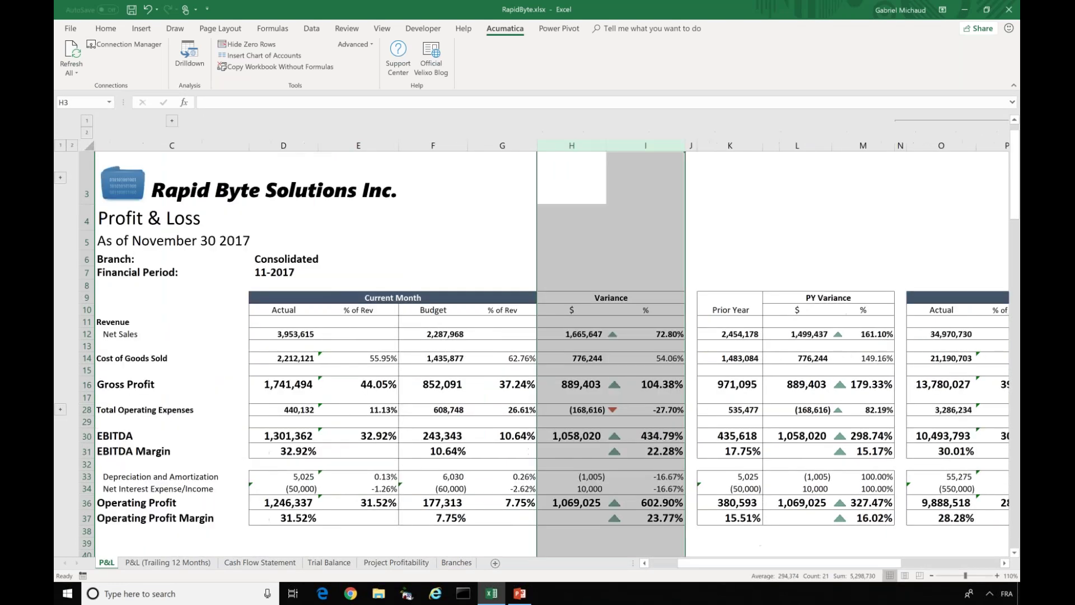
left_click(371, 354)
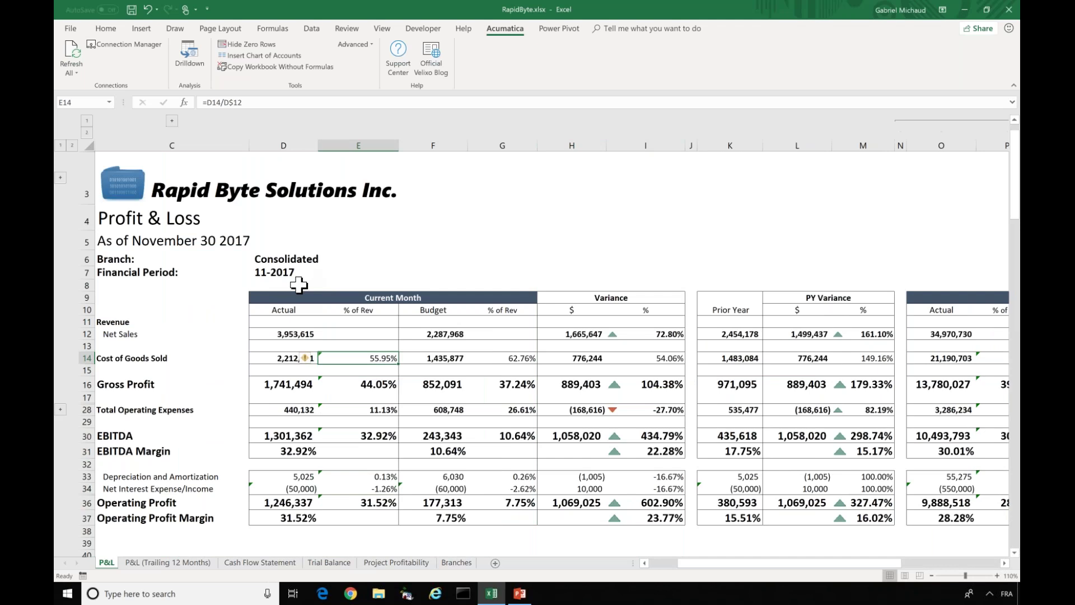
left_click(653, 162)
key("ctrl+shift+Down")
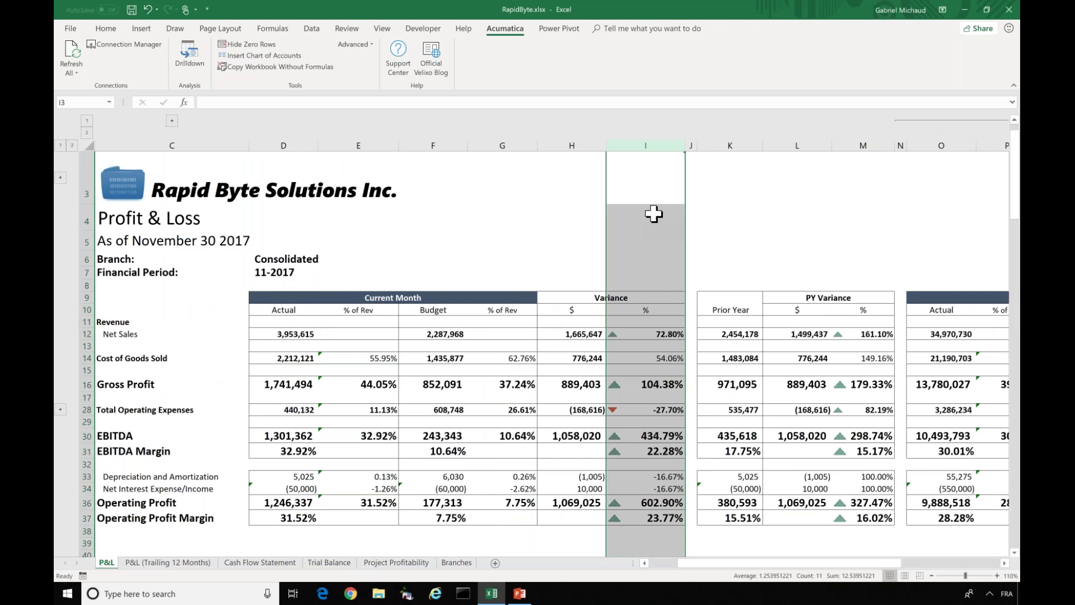
left_click(648, 338)
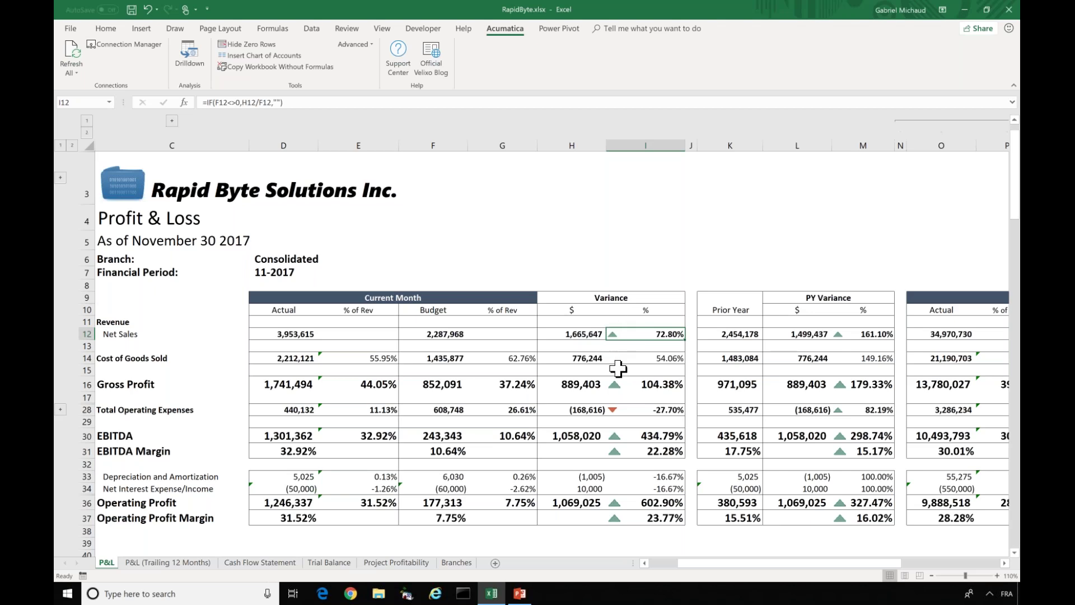
left_click(638, 408)
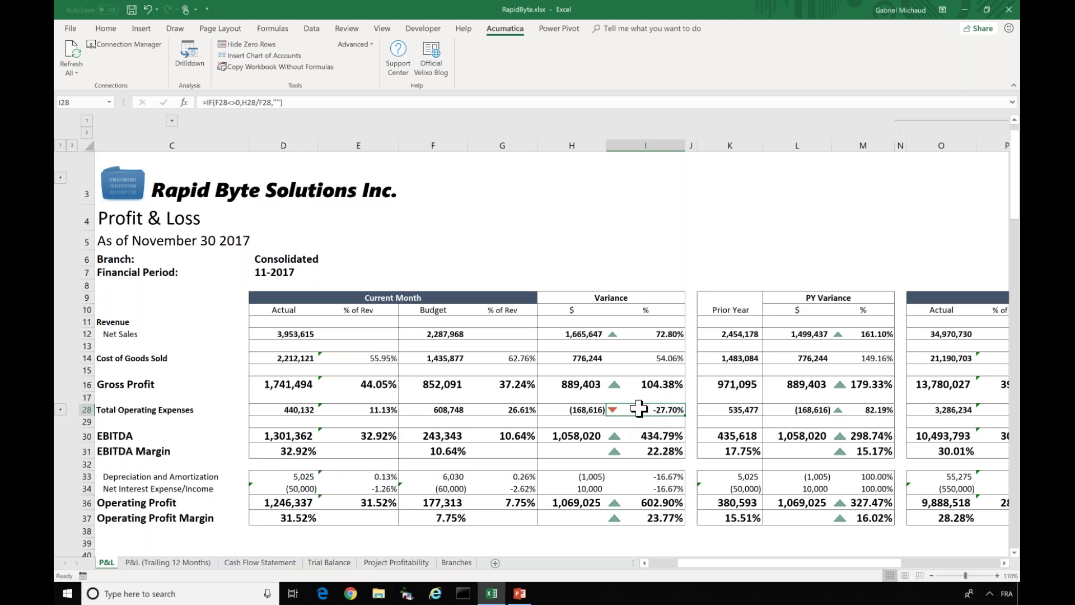
- Expand the grouped detail rows above Total Operating Expenses
left_click(124, 409)
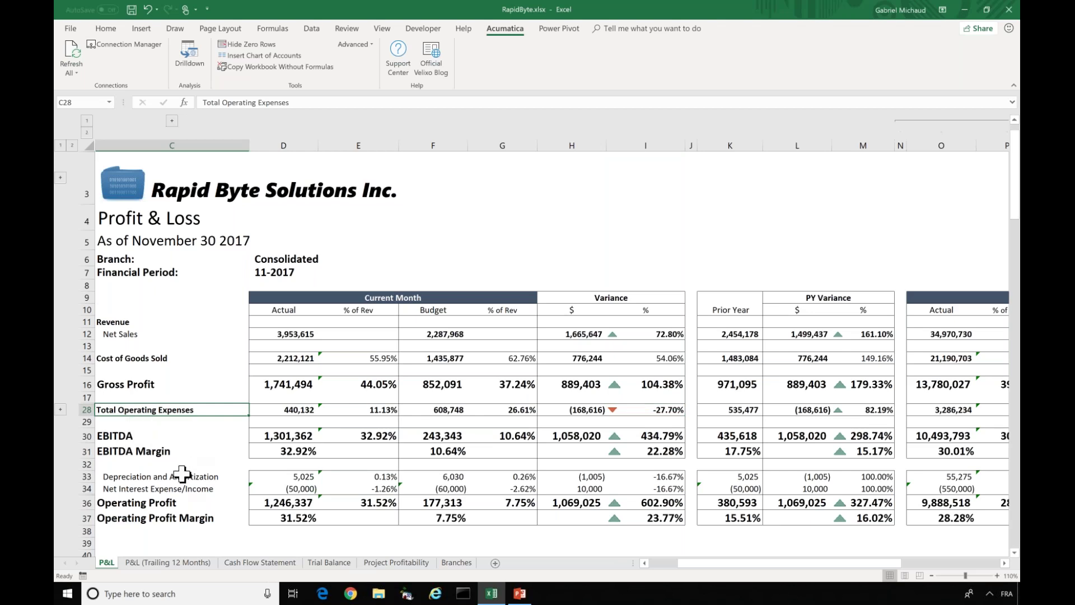
left_click(60, 409)
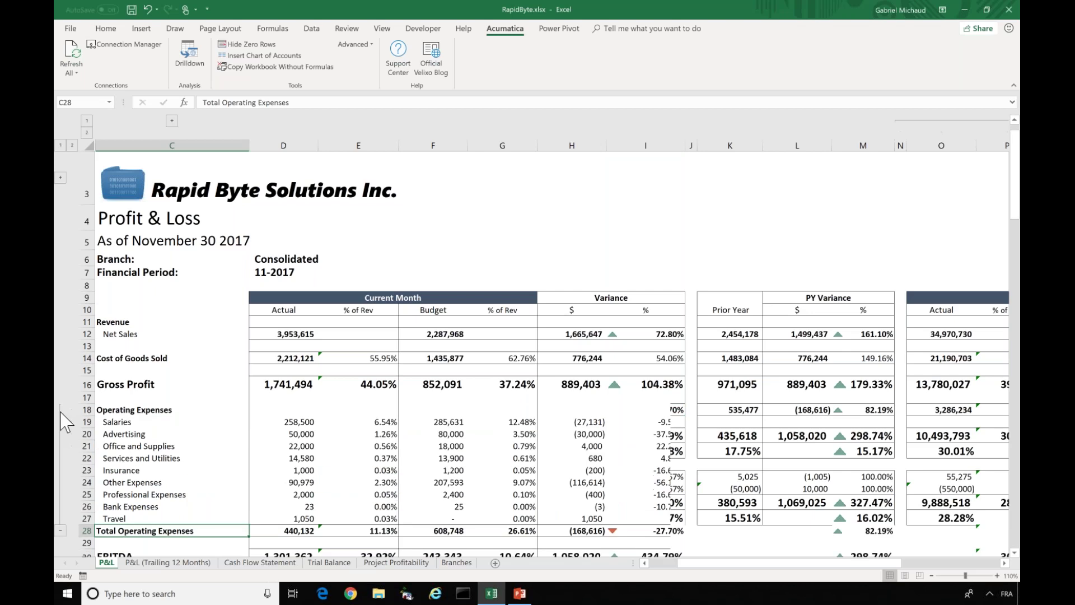
scroll(149, 372, "down", 1)
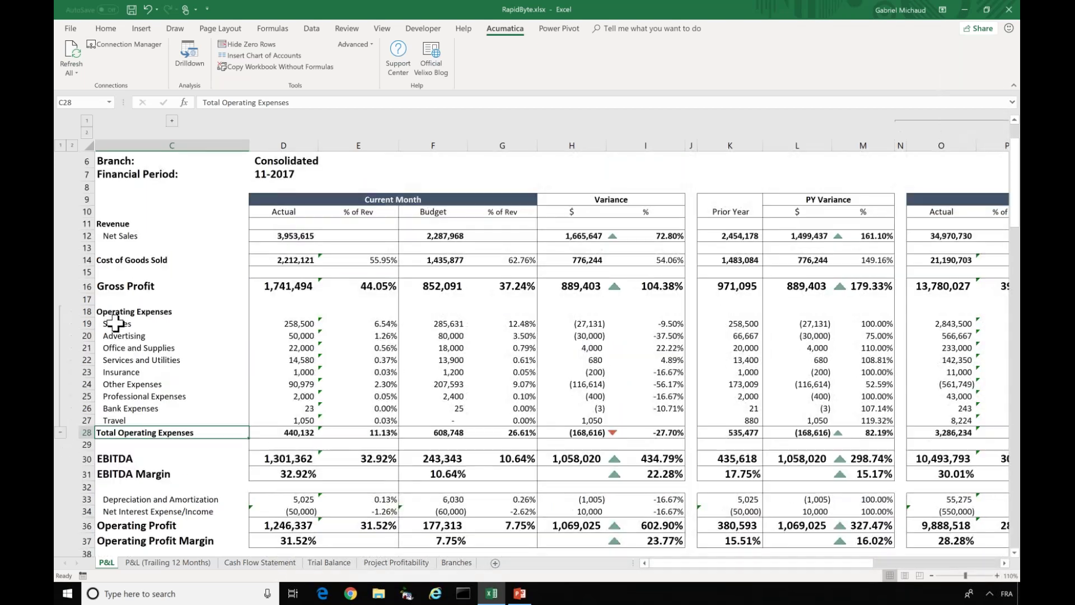
- Insert a 2-D pie chart from the Salaries to Travel expense names and current-month actuals in C19:D27
left_click_drag(224, 324, 300, 424)
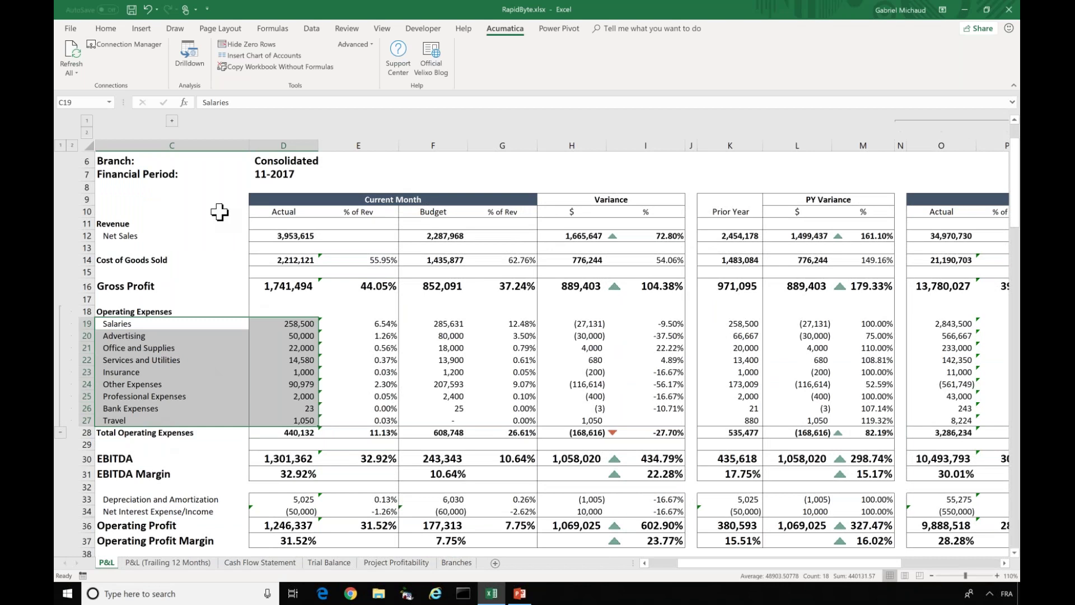
left_click(141, 28)
scroll(381, 380, "up", 1)
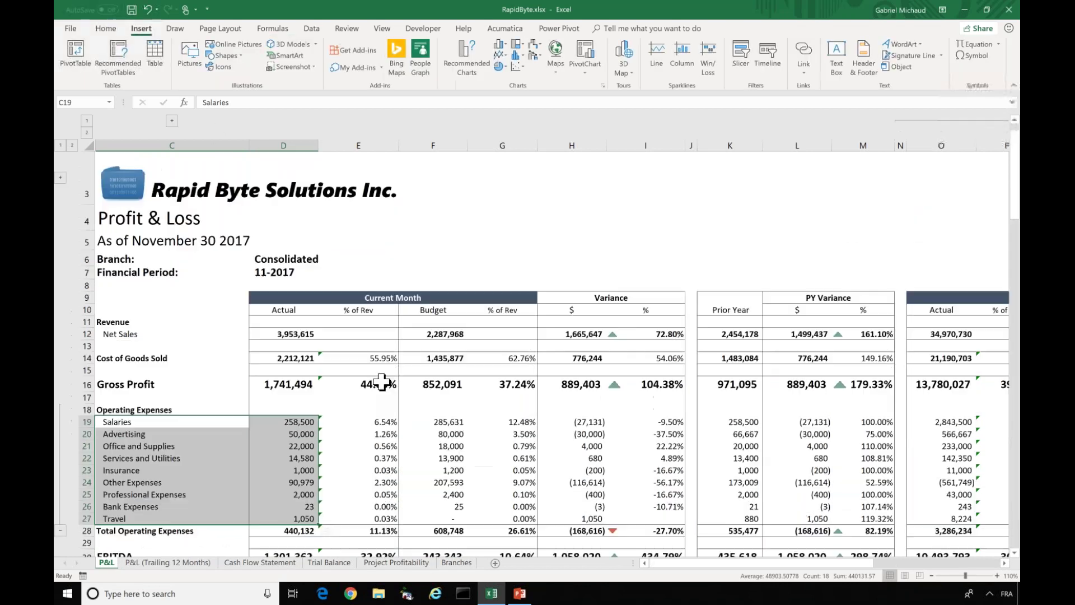
left_click(502, 66)
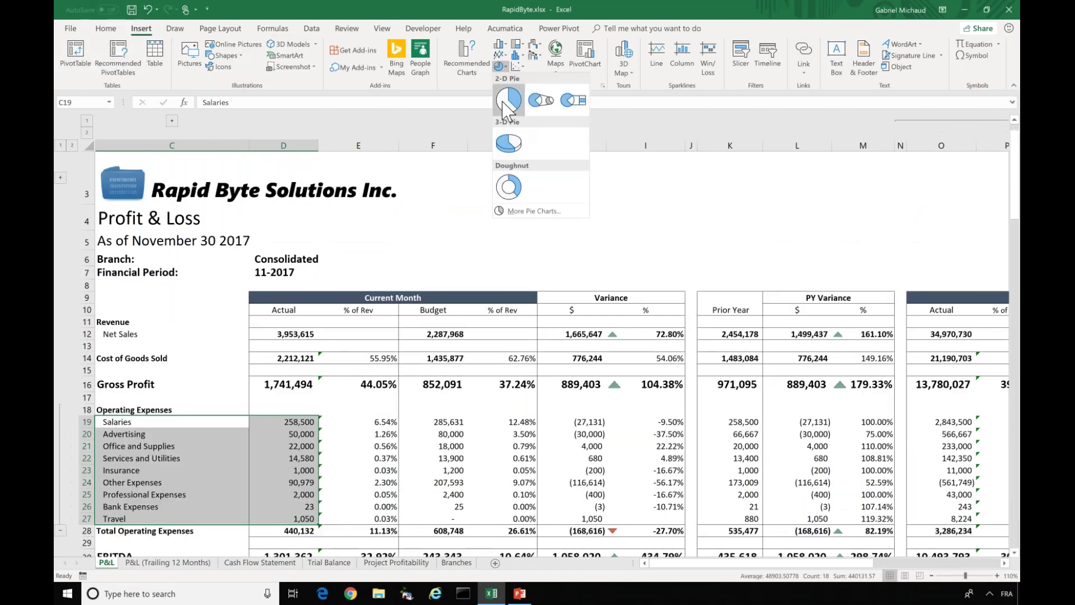
left_click(504, 105)
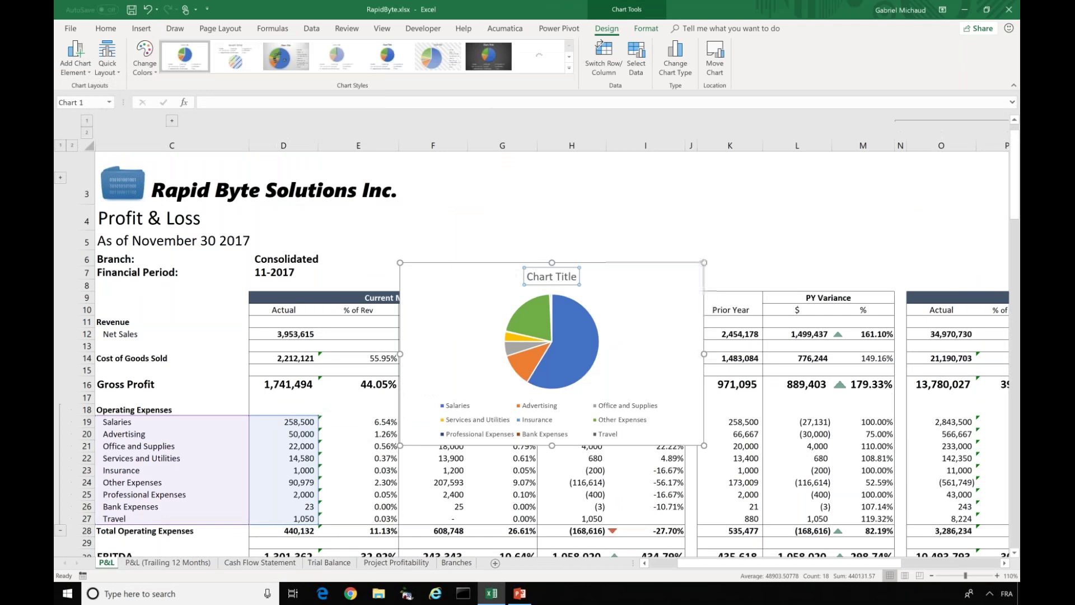
- Title the pie chart "Expenses by Category" and move it to the header area above the PY Variance columns
triple_click(583, 277)
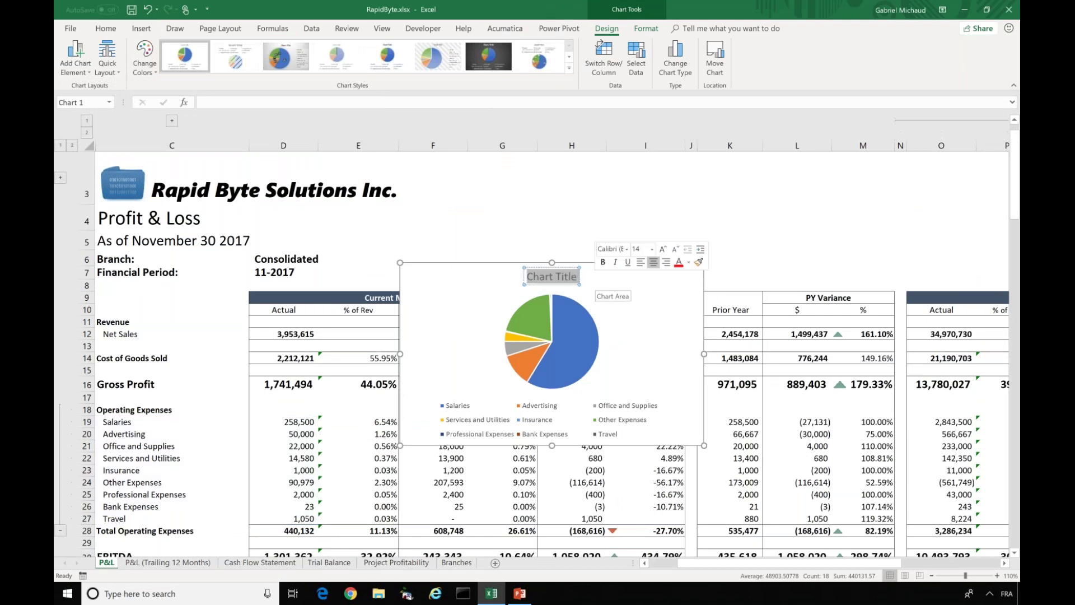
type("Expenses by Cag")
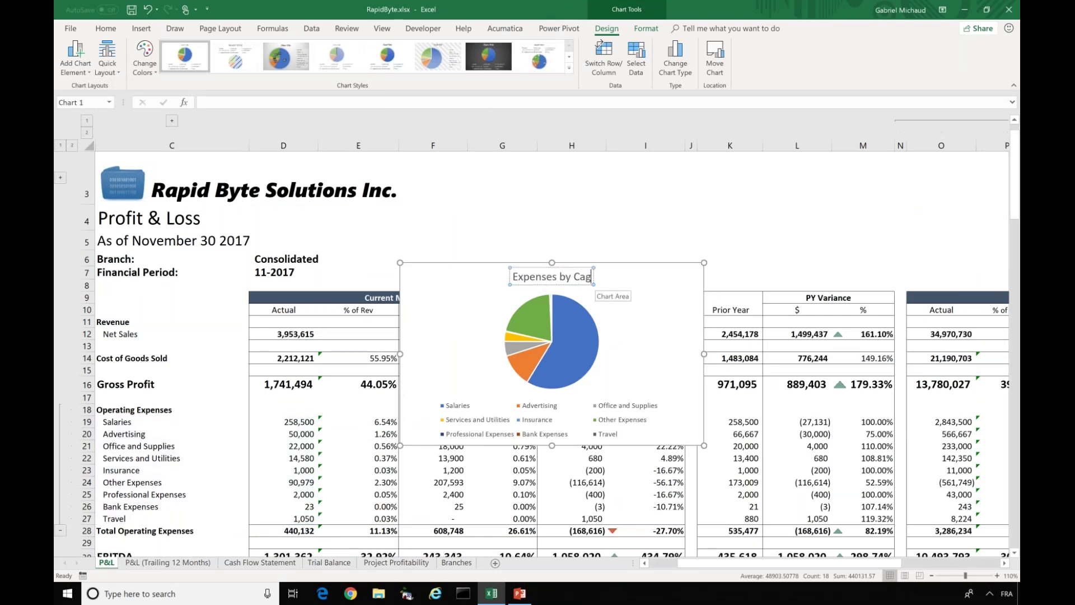
key("BackSpace")
type("tegory")
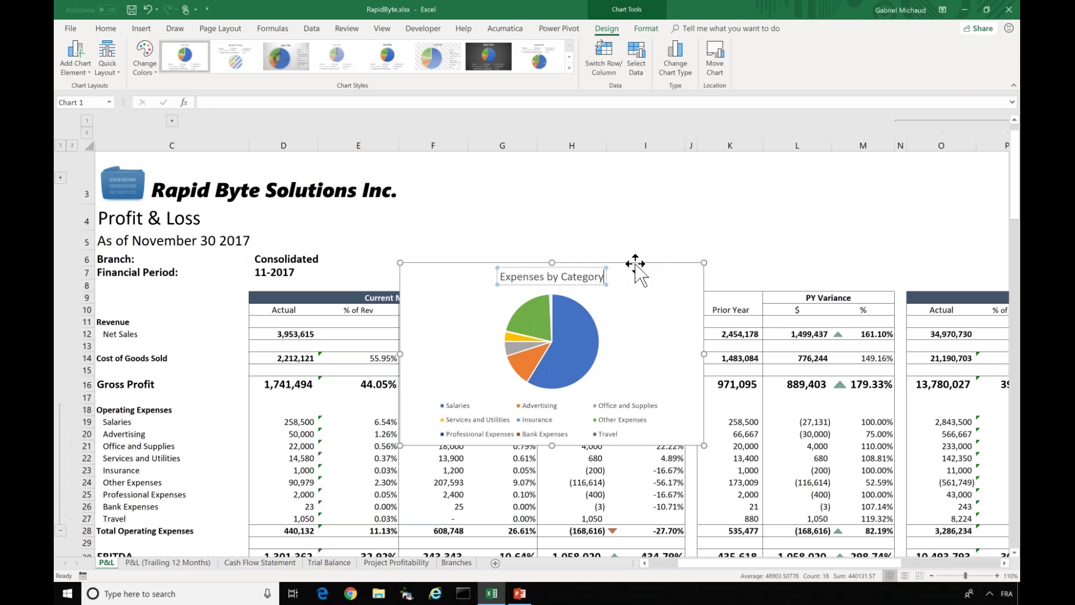
left_click_drag(635, 266, 901, 161)
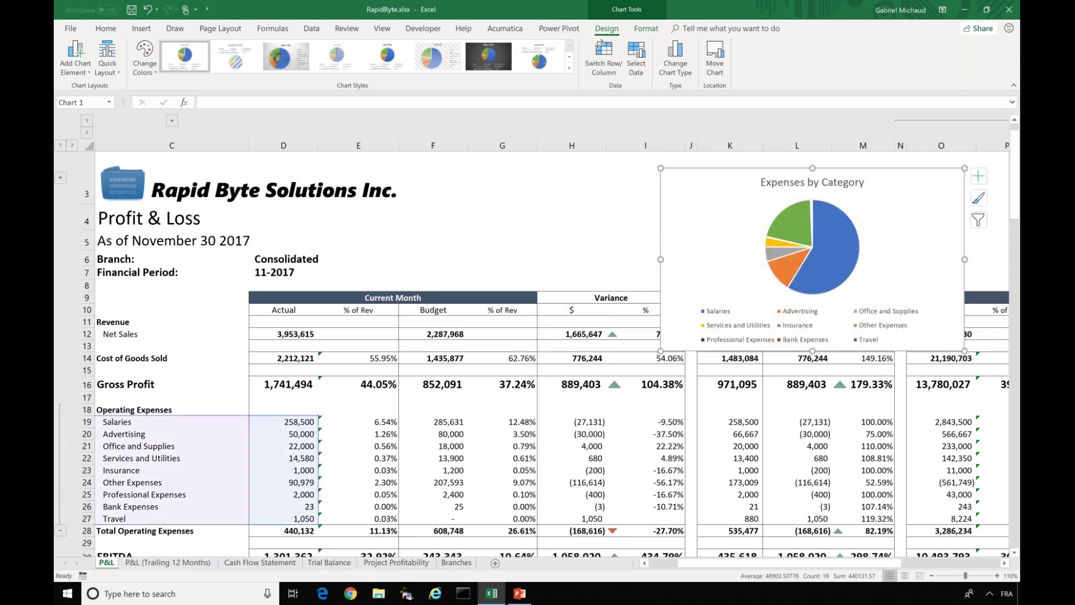
left_click(440, 239)
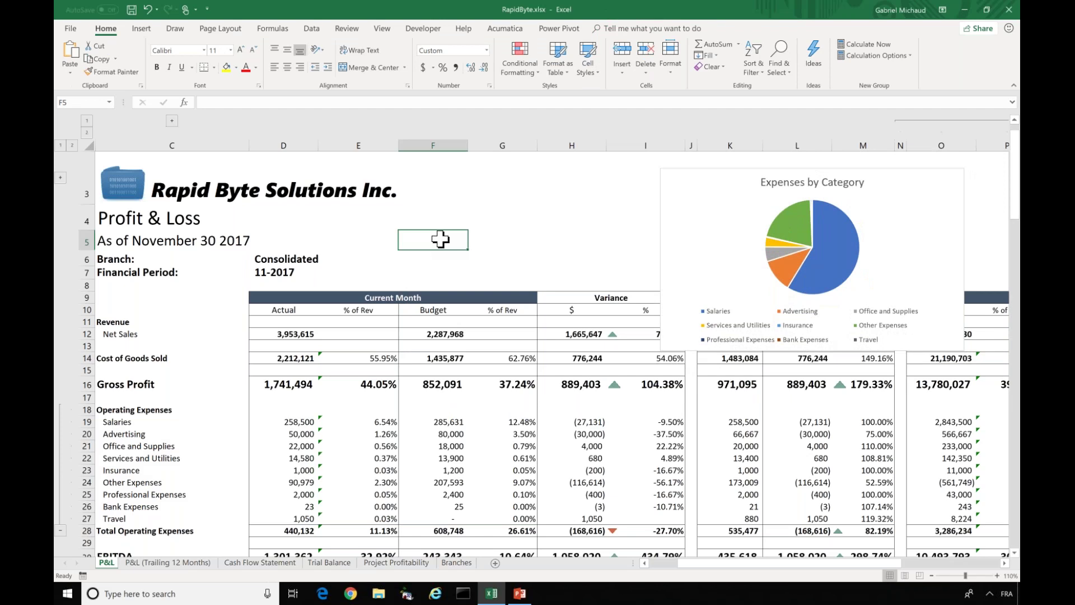
- Set the P&L report's Financial Period in D7 to 01-2017
left_click(280, 259)
left_click(269, 273)
double_click(263, 272)
key("BackSpace")
key("BackSpace")
type("01")
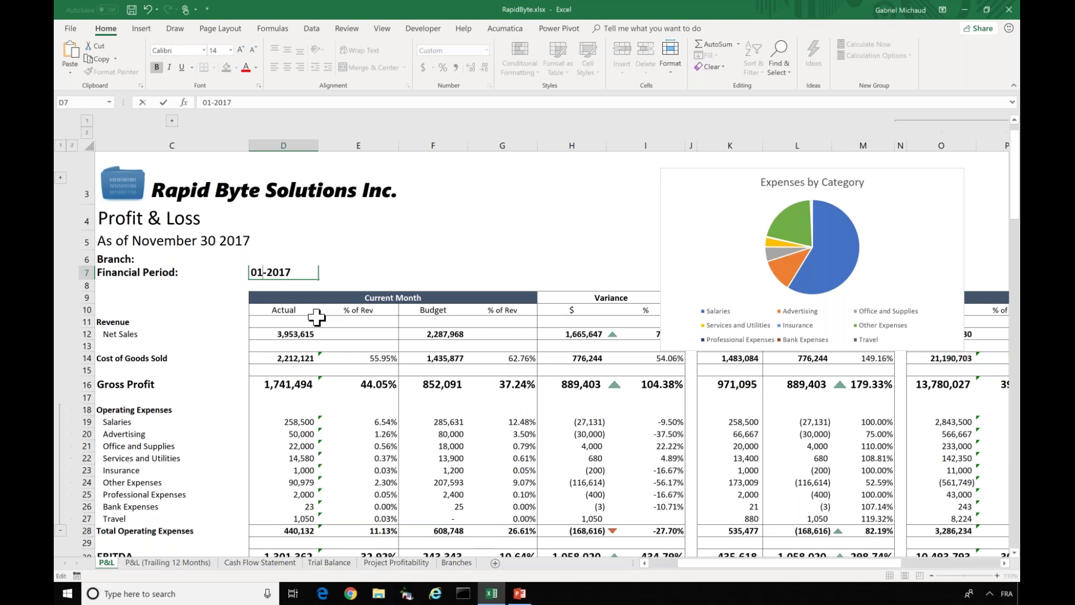
key("Return")
- Change the P&L report's Branch in D6 to Services East
left_click(293, 257)
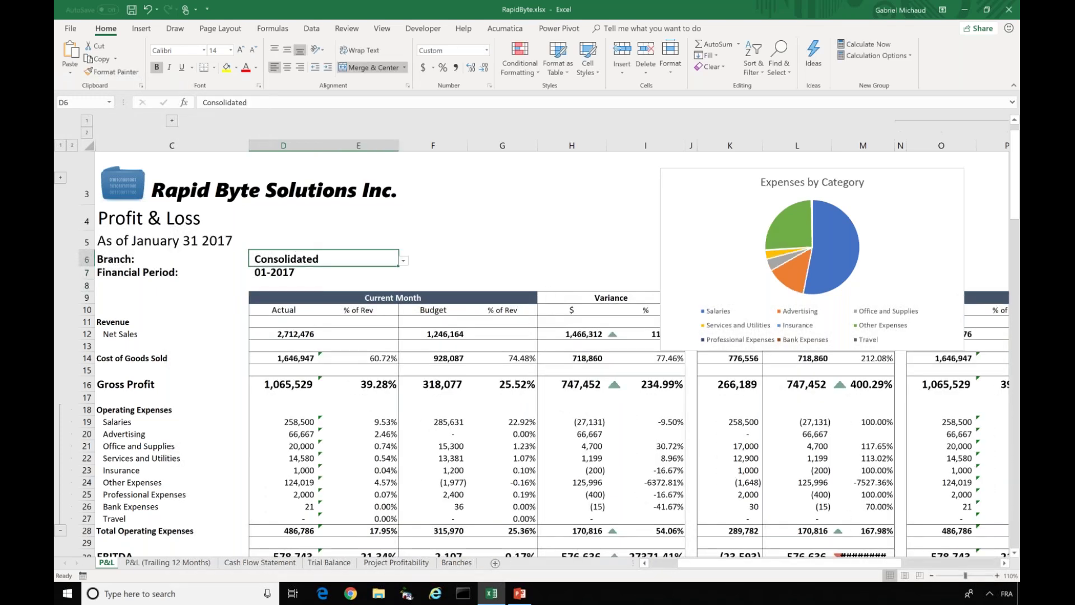
left_click(403, 260)
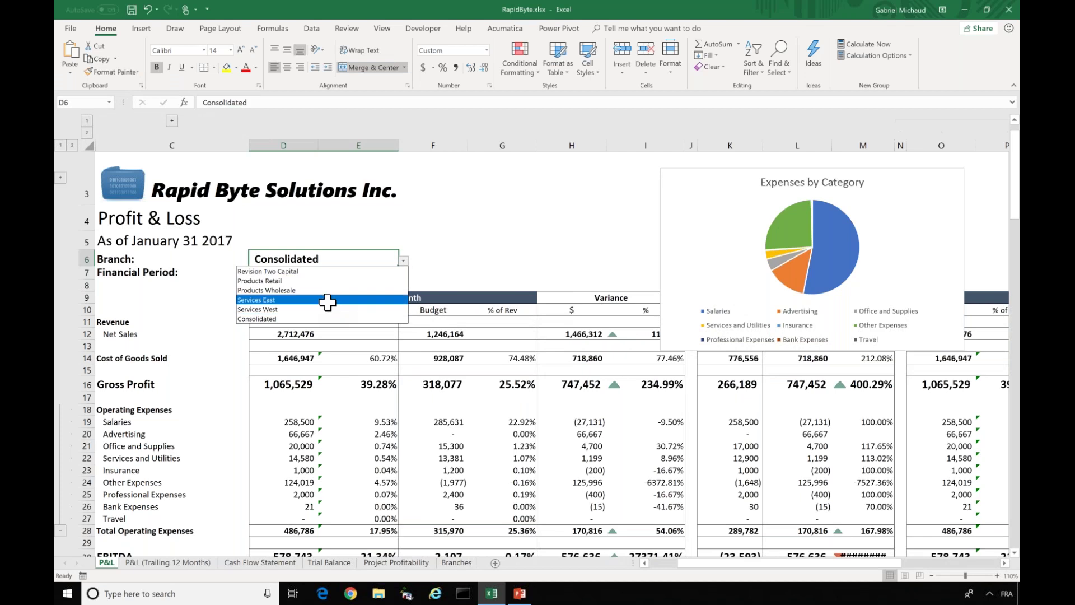
left_click(327, 300)
mouse_move(817, 222)
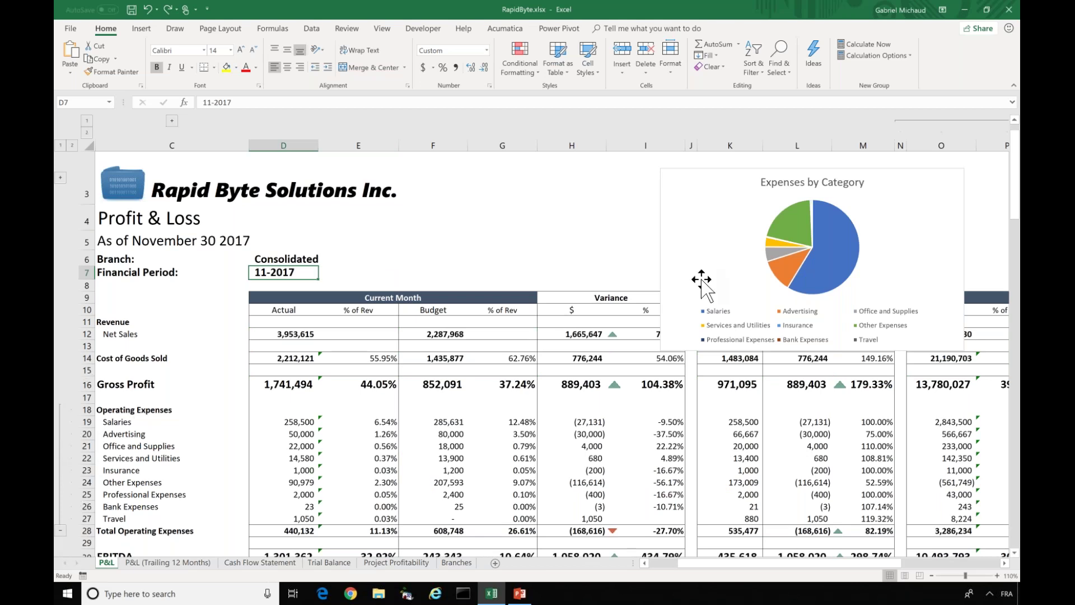
- Collapse the Operating Expenses detail rows and expand them again
left_click(110, 410)
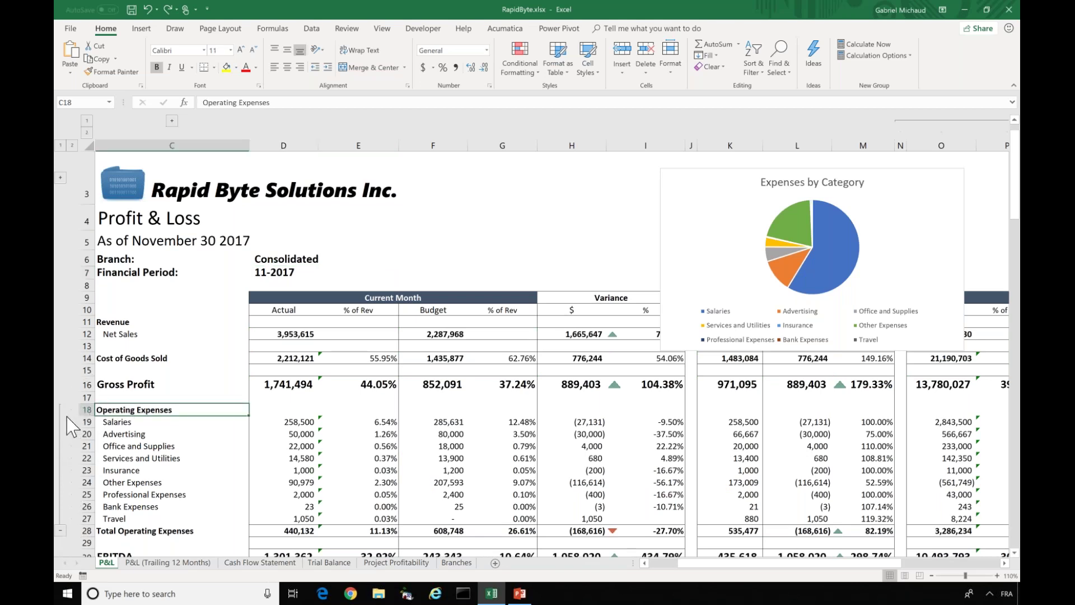
left_click(62, 531)
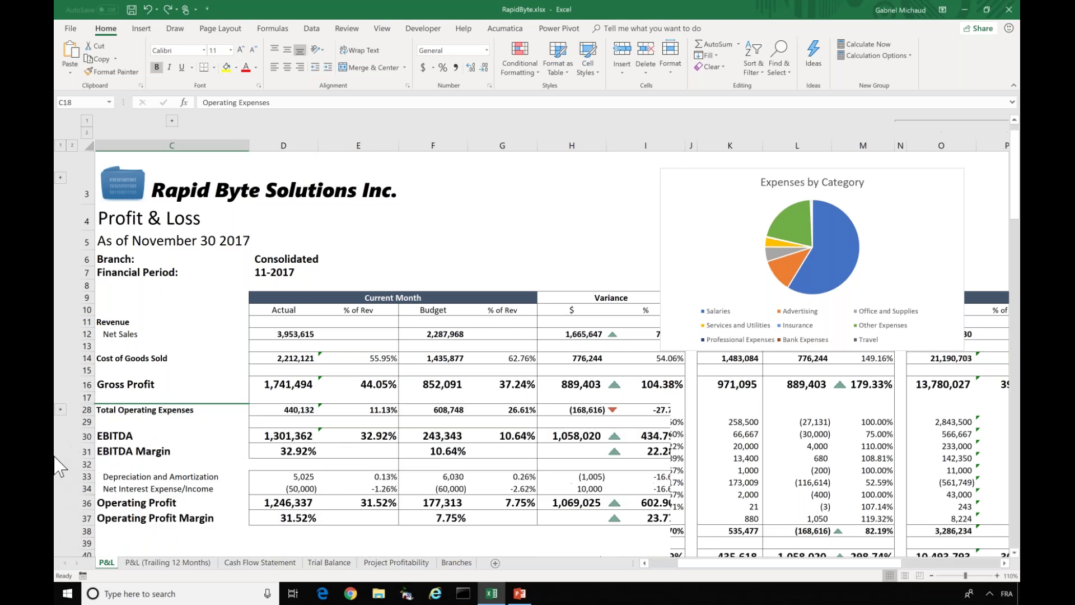
left_click(61, 409)
left_click(182, 445)
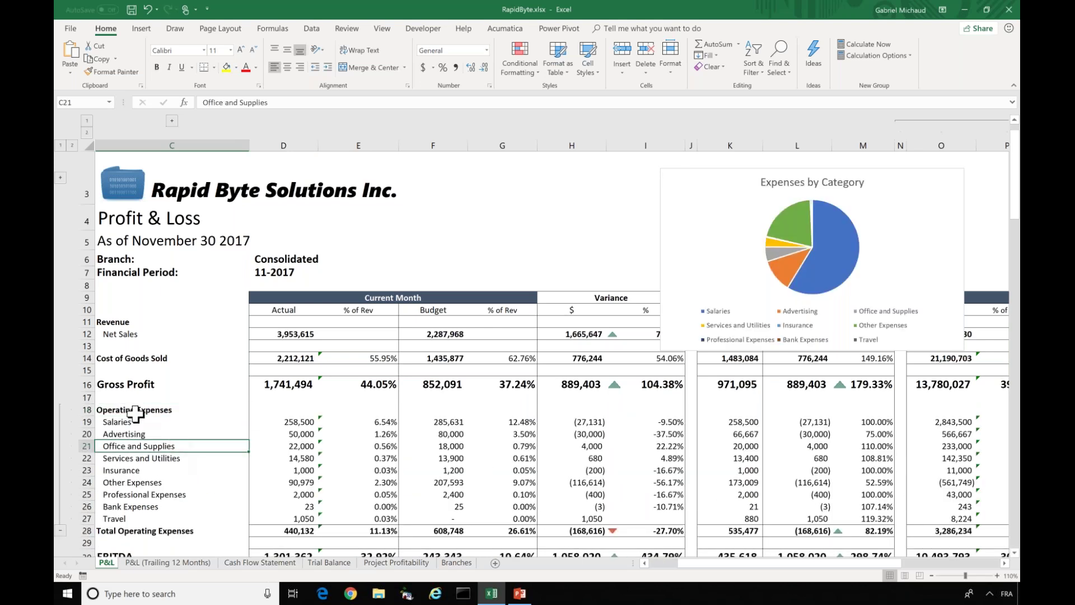
left_click(132, 434)
left_click(134, 421)
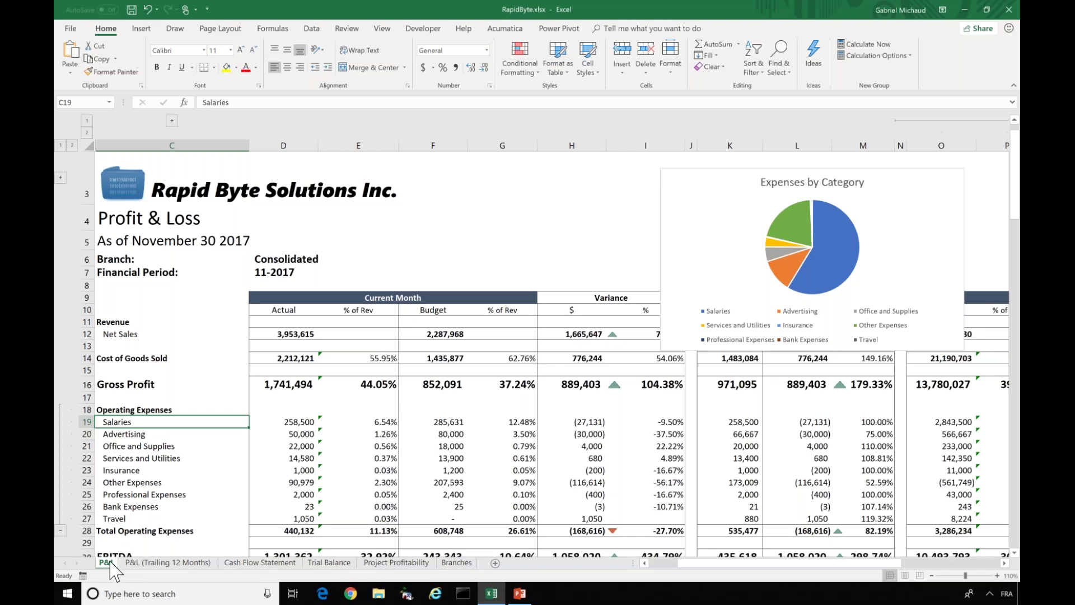
- Look through the P&L (Trailing 12 Months), Cash Flow Statement, Trial Balance and Project Profitability sheets, ending back on the P&L sheet
left_click(151, 563)
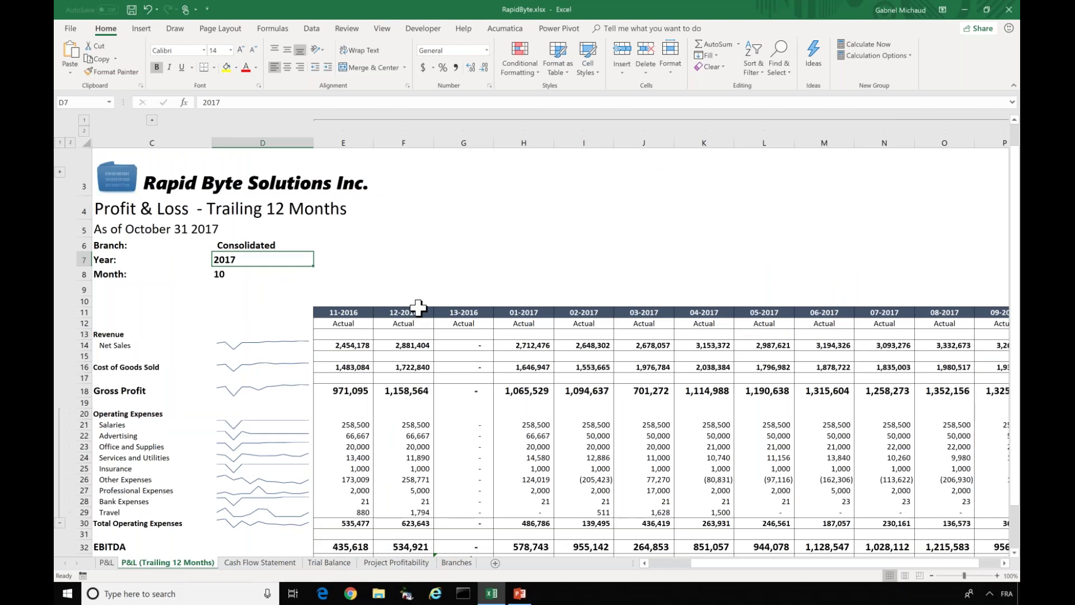
left_click_drag(345, 143, 907, 125)
left_click(545, 301)
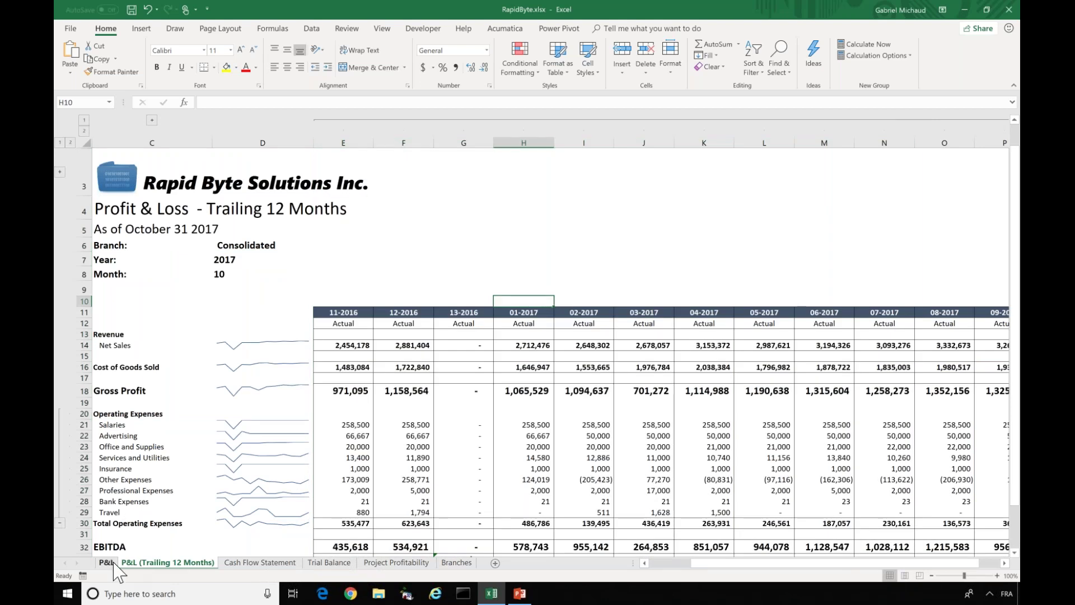
left_click(265, 562)
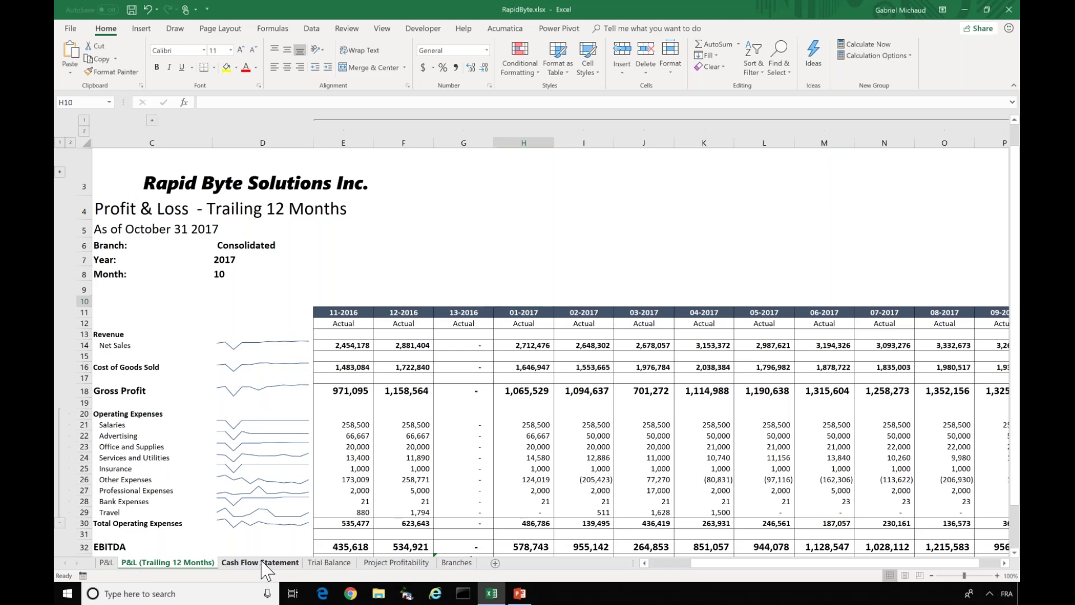
left_click(336, 563)
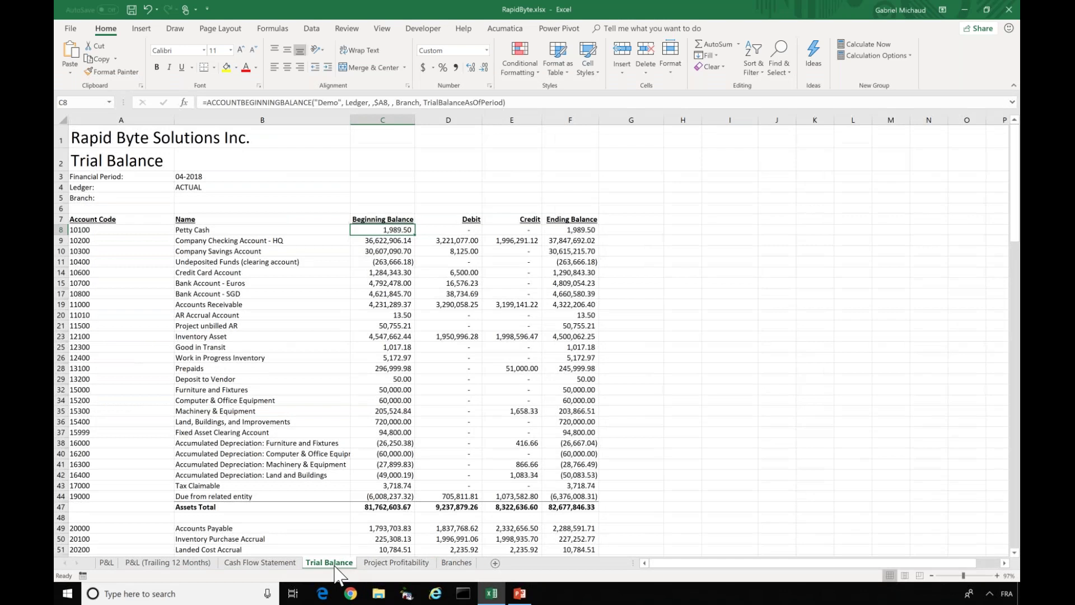
left_click(400, 564)
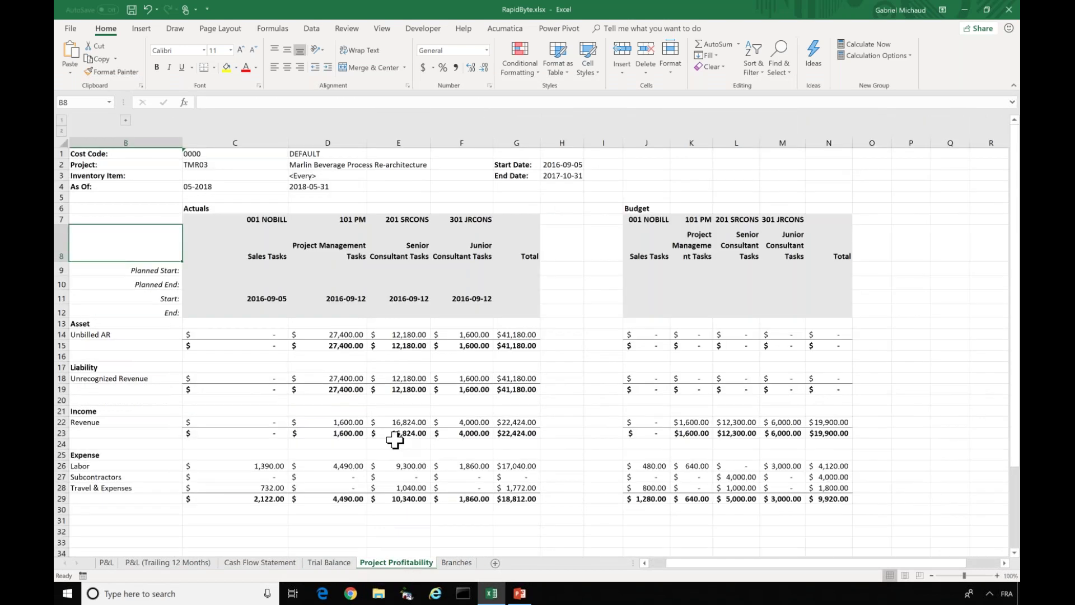
left_click(263, 176)
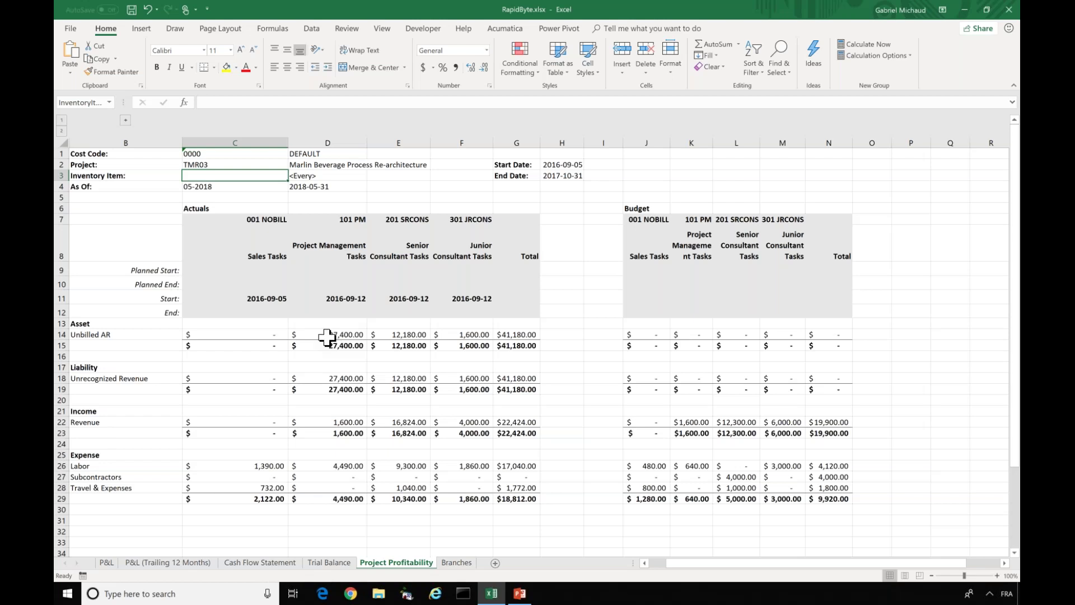
left_click(109, 564)
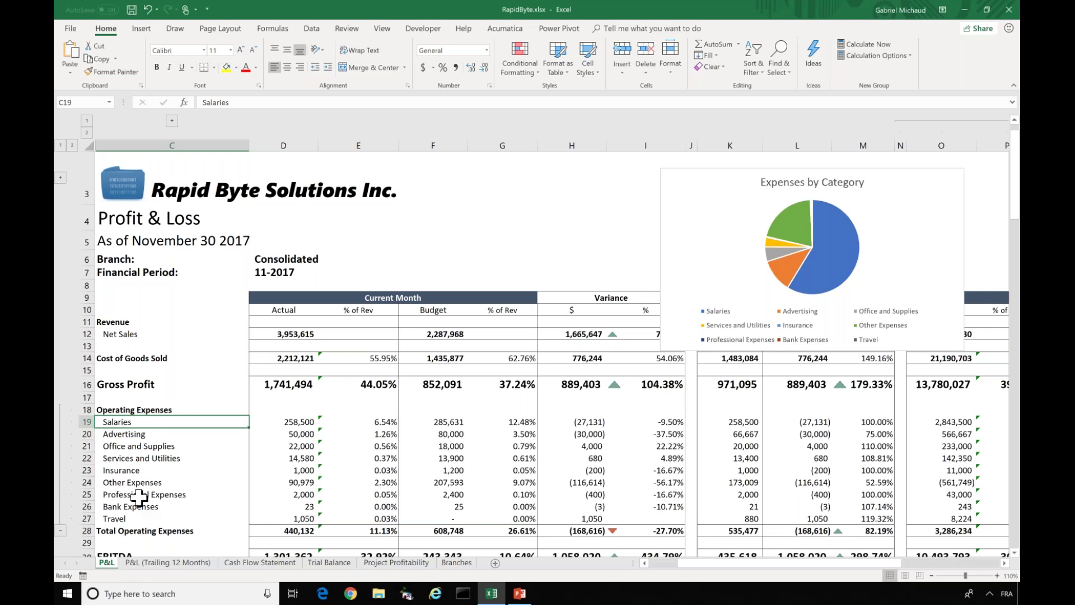
- Create a copy of the P&L sheet in RapidByte.xlsx, placed before P&L (Trailing 12 Months)
right_click(104, 567)
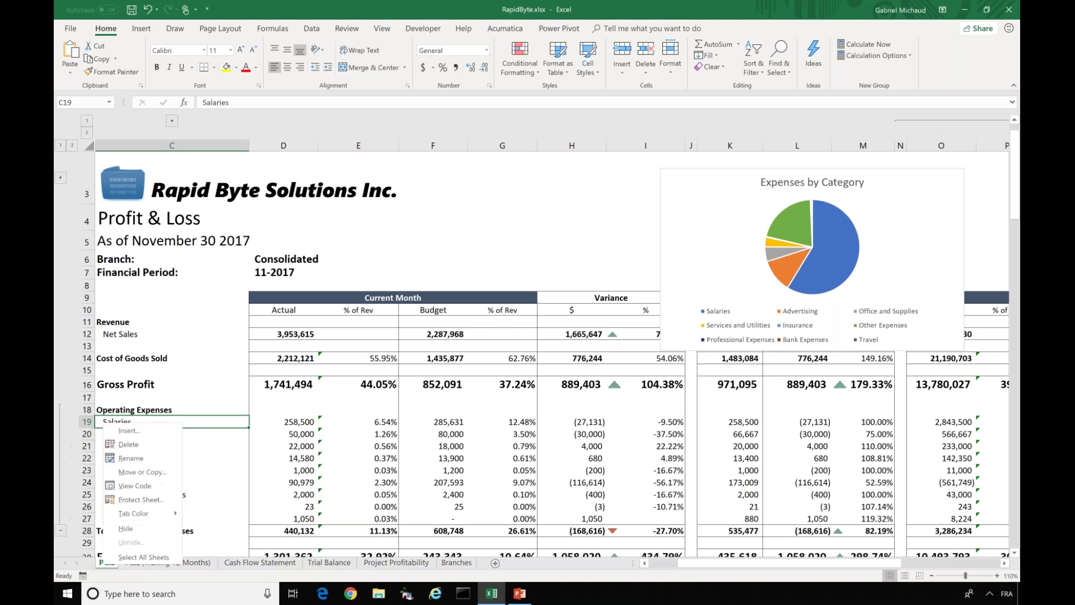
left_click(143, 472)
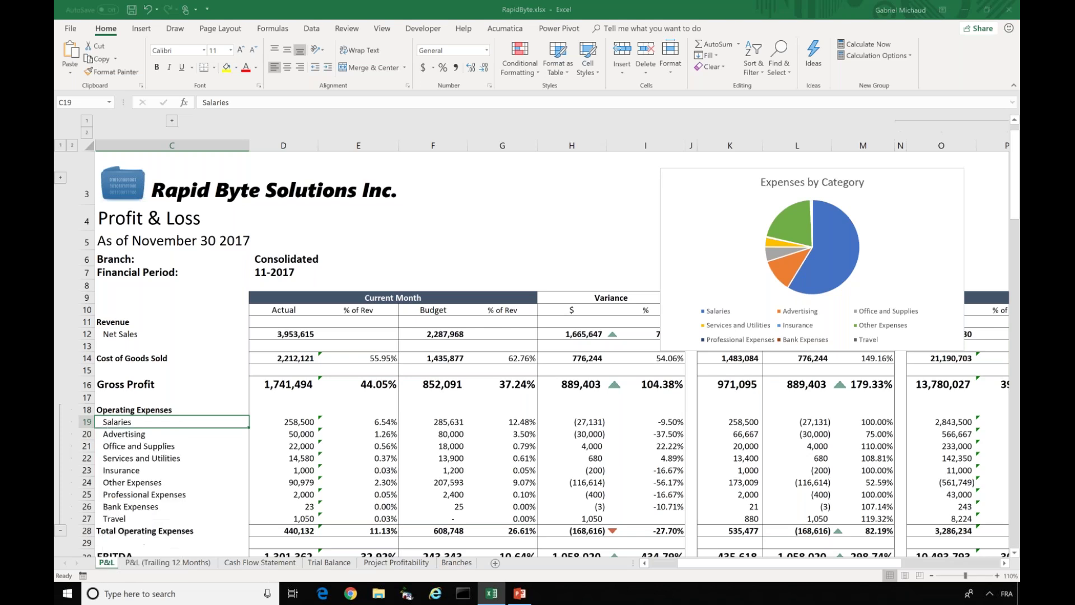
left_click(106, 455)
left_click(83, 521)
left_click(148, 539)
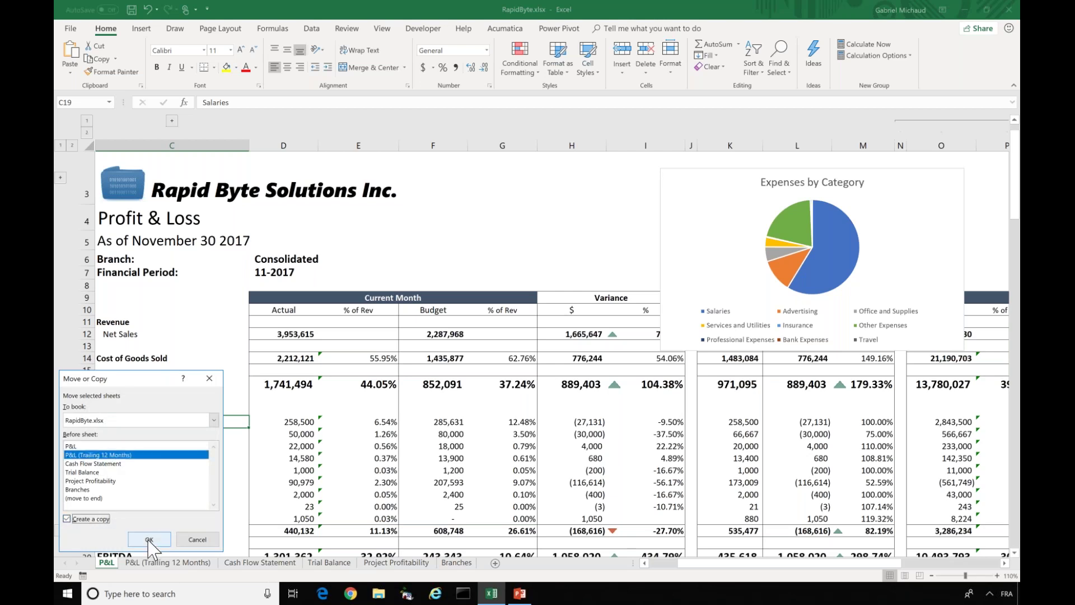
- Rename the copied P&L sheet as Services
right_click(134, 564)
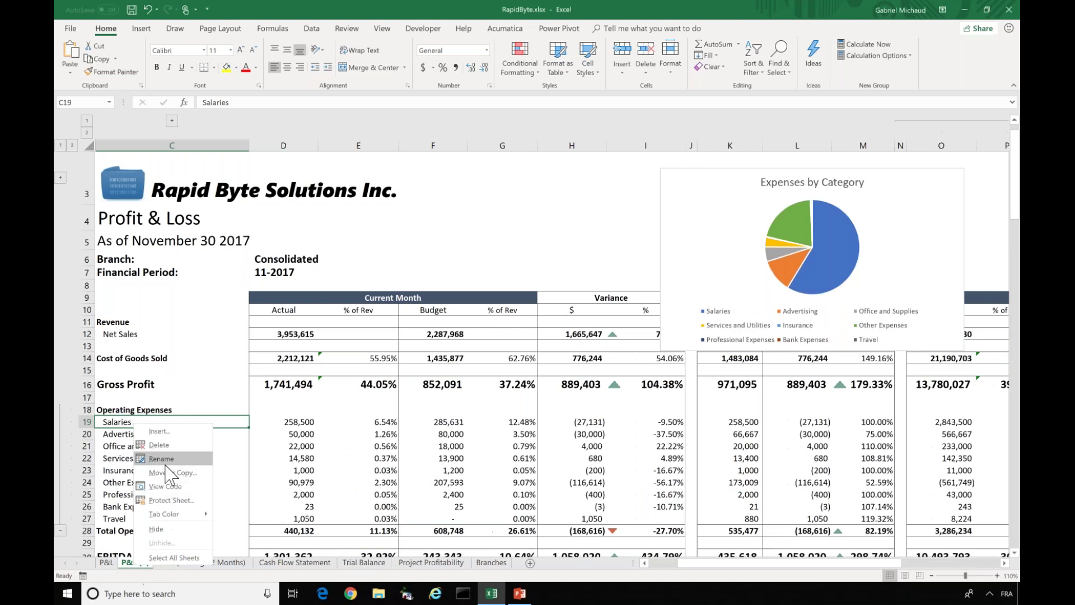
left_click(168, 460)
type("Services")
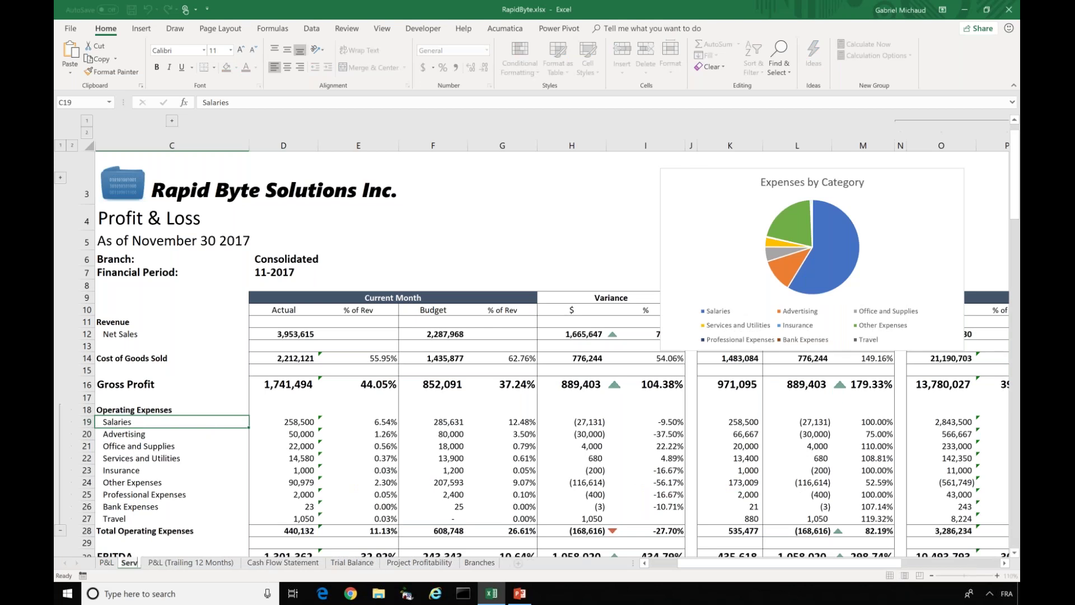
key("Return")
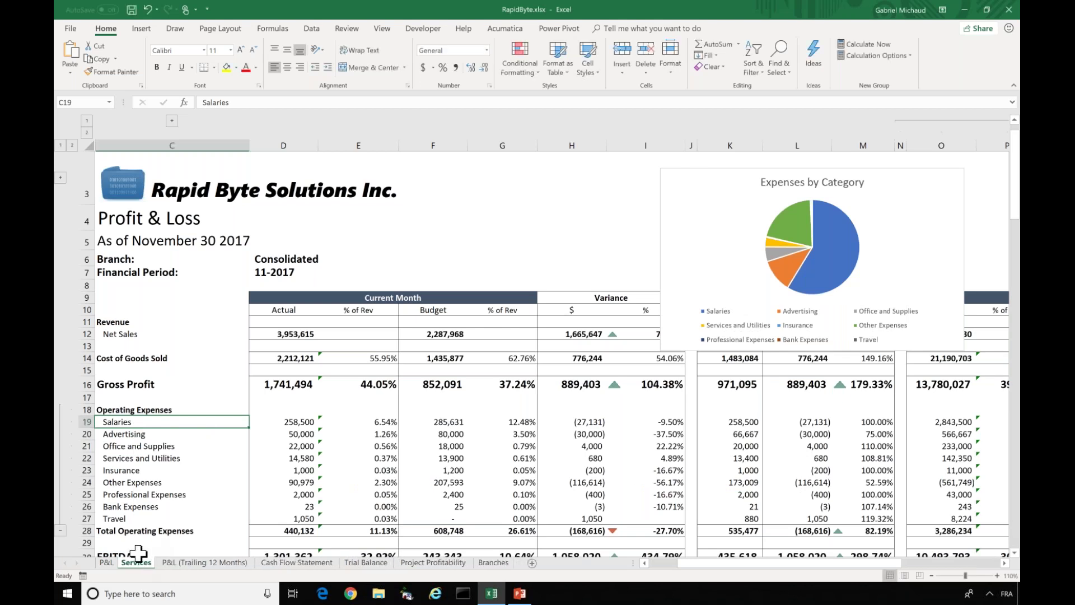
- Set the Branch in D6 of the Services sheet to Services East
left_click(329, 257)
left_click(403, 261)
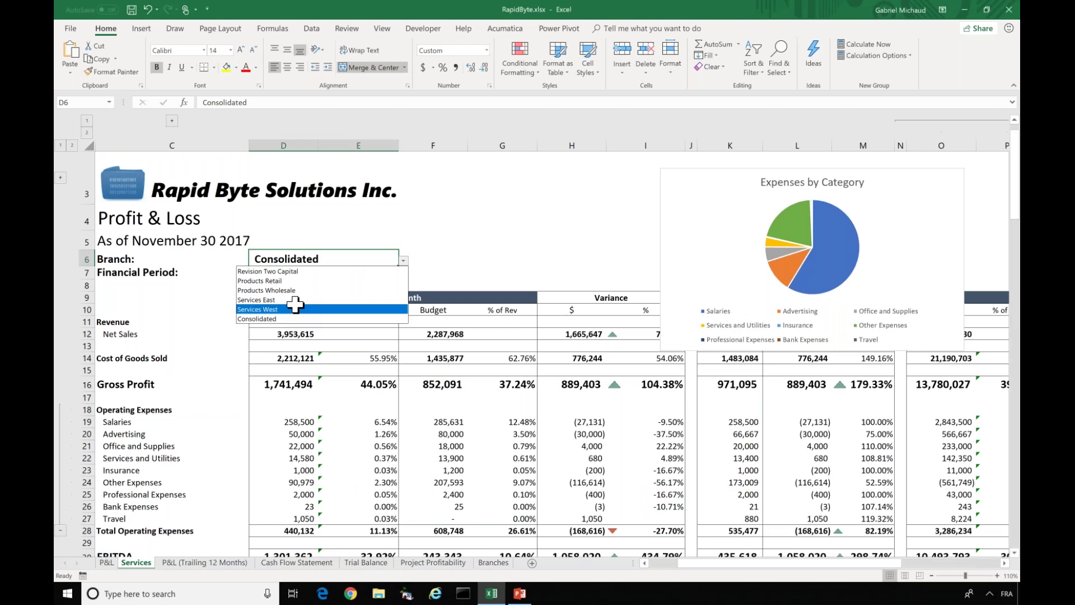
left_click(291, 300)
left_click(292, 301)
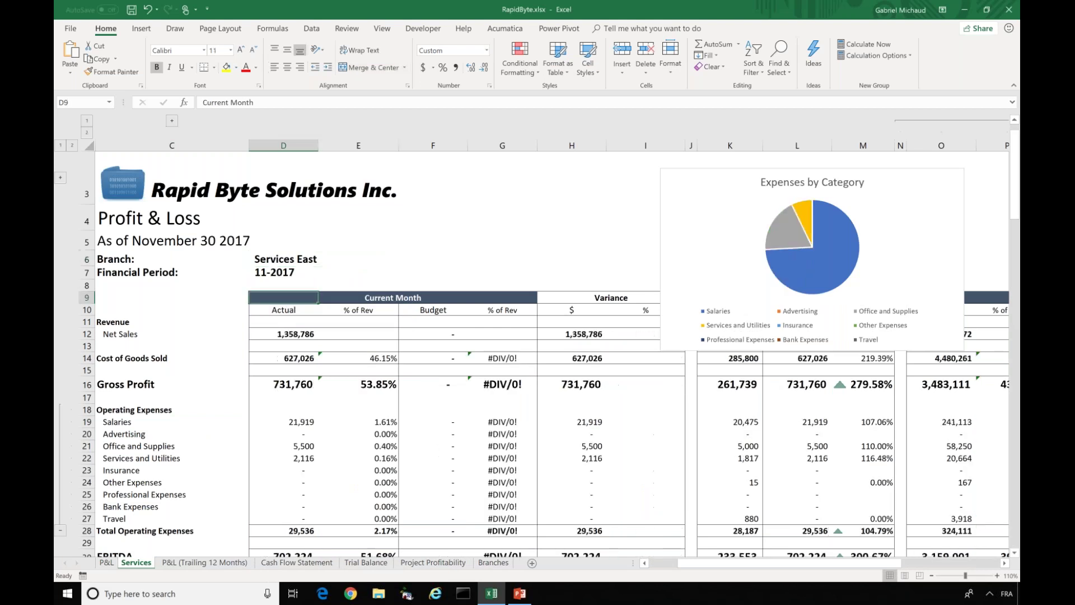
- Return to the P&L sheet and inspect the Net Sales Actual formula in D12 without changing it
left_click(107, 562)
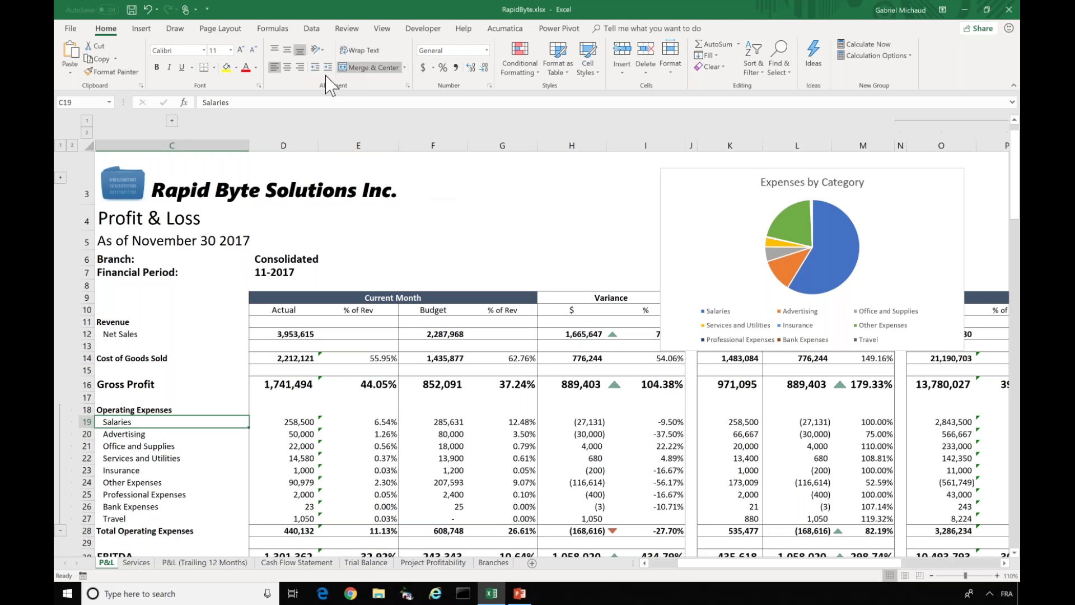
left_click(230, 32)
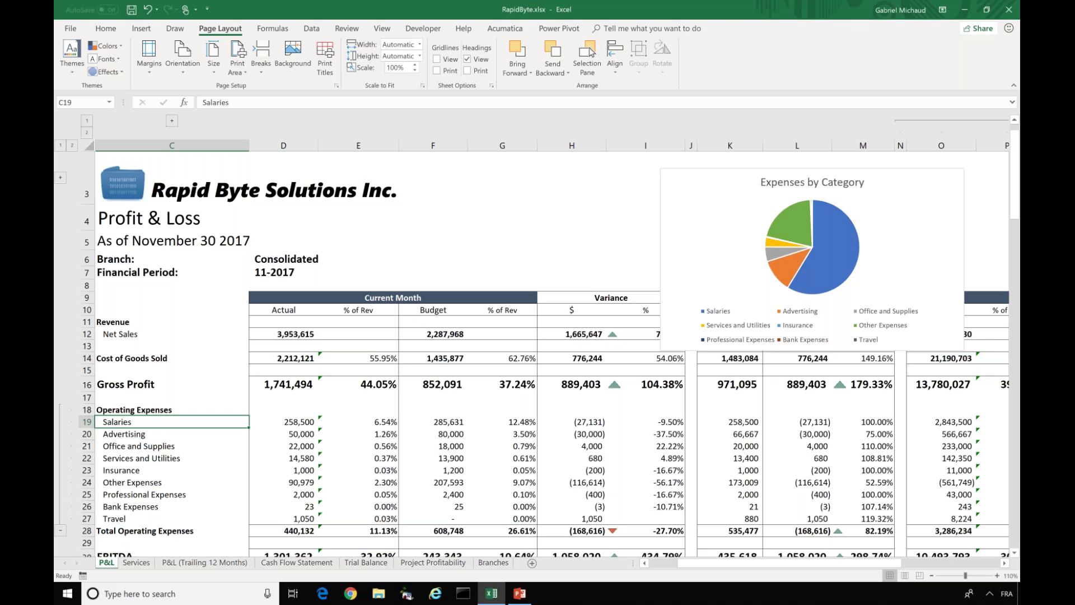
left_click(282, 335)
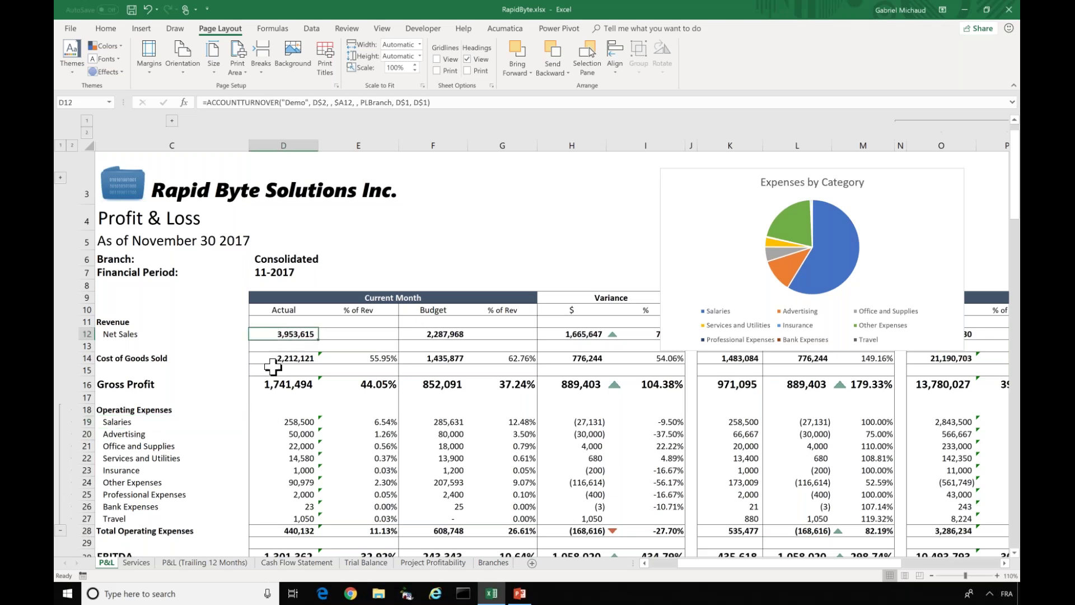
double_click(265, 335)
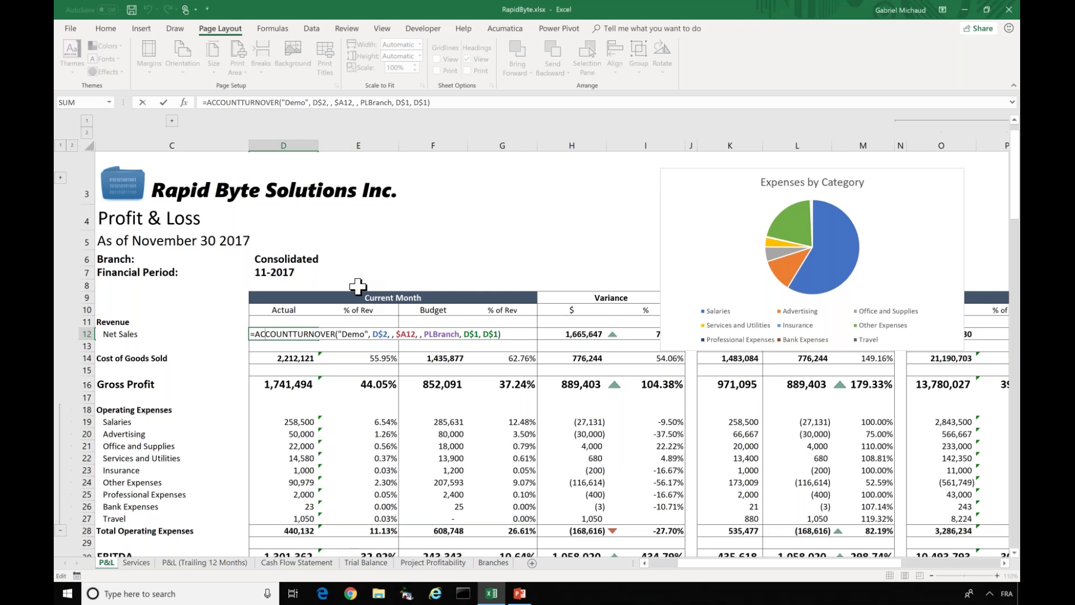
key("ctrl+Return")
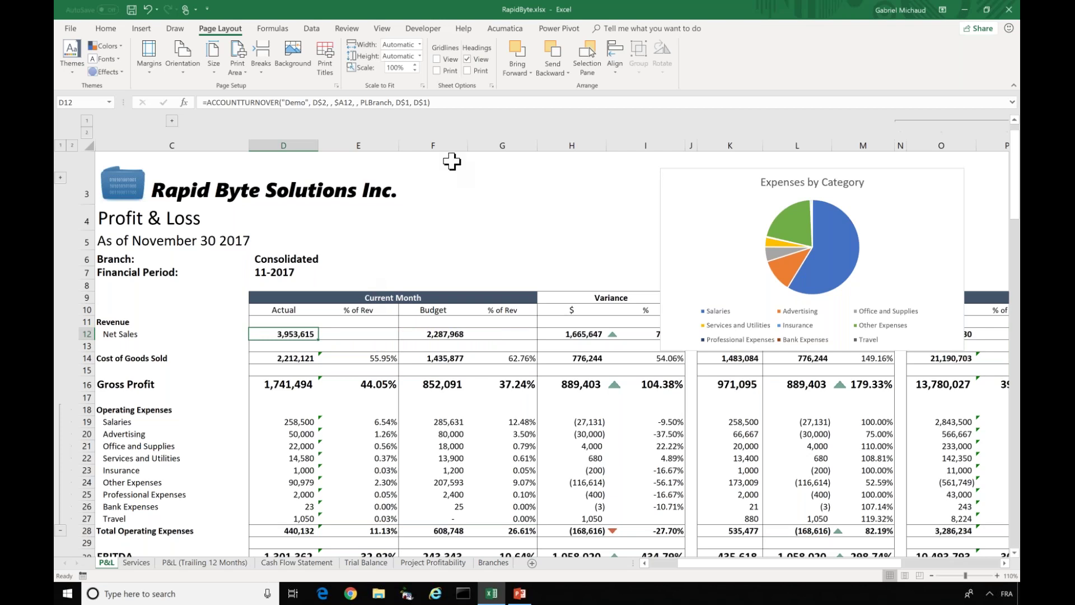
- Drill down into the Net Sales Actual figure in D12 and review the Account, Subaccount, Period and Branch columns
left_click(511, 35)
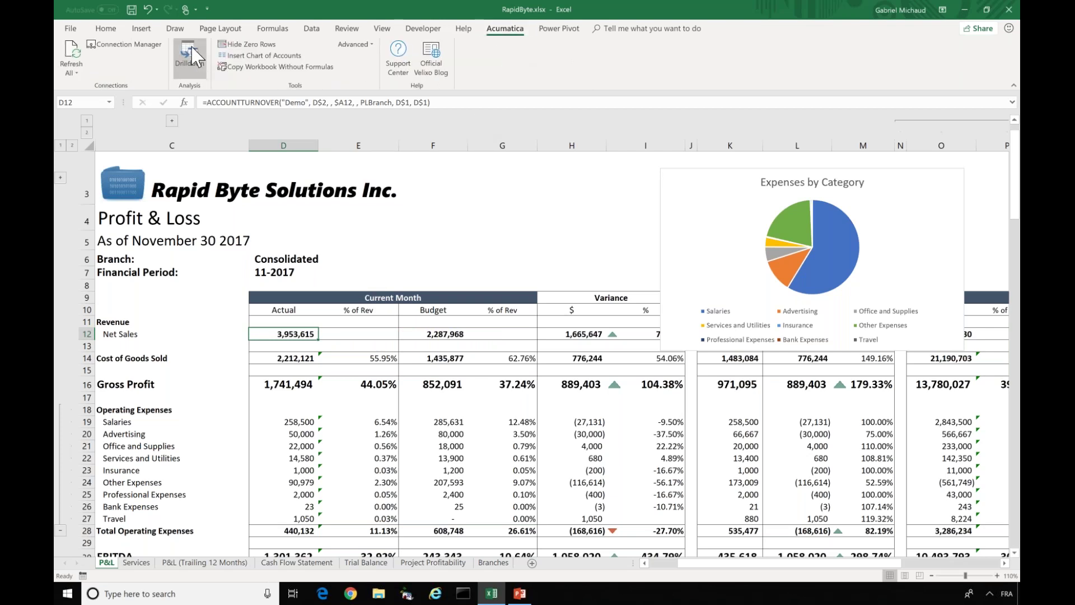
left_click(193, 56)
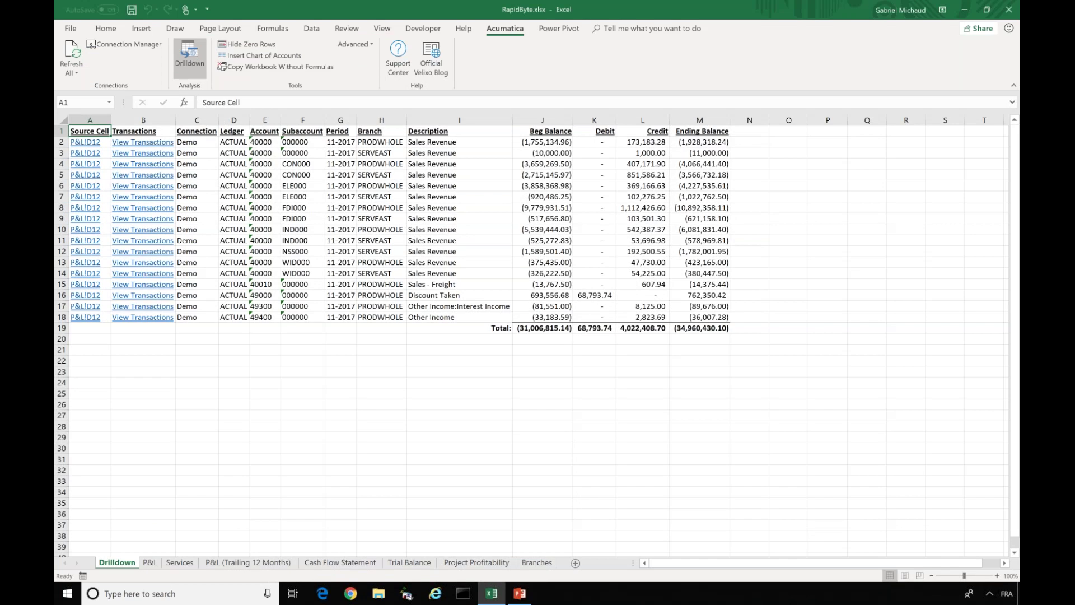
left_click(264, 120)
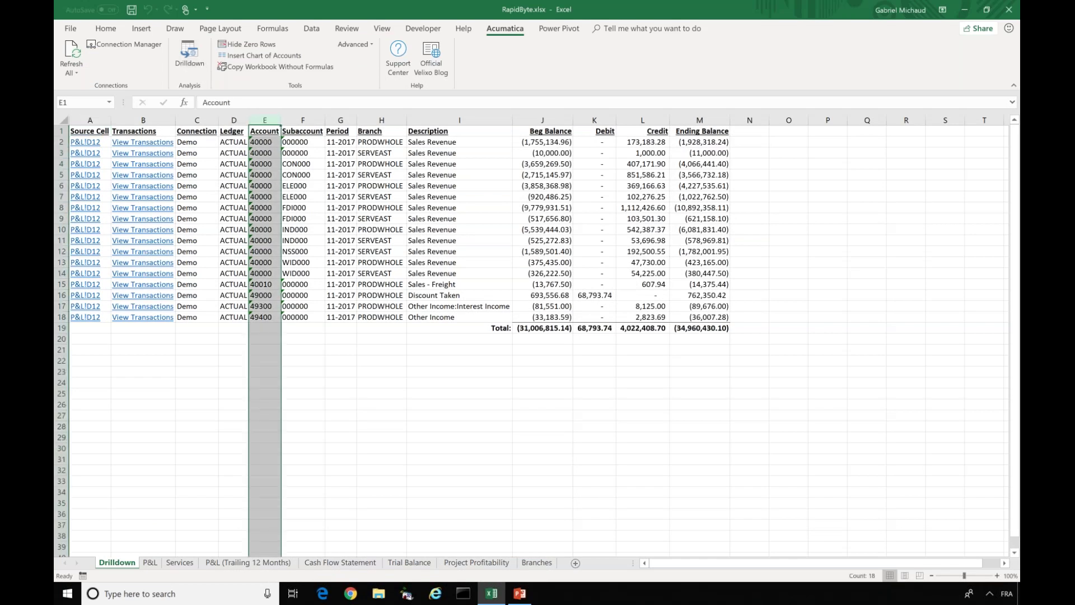
left_click(303, 120)
left_click(341, 120)
left_click(380, 120)
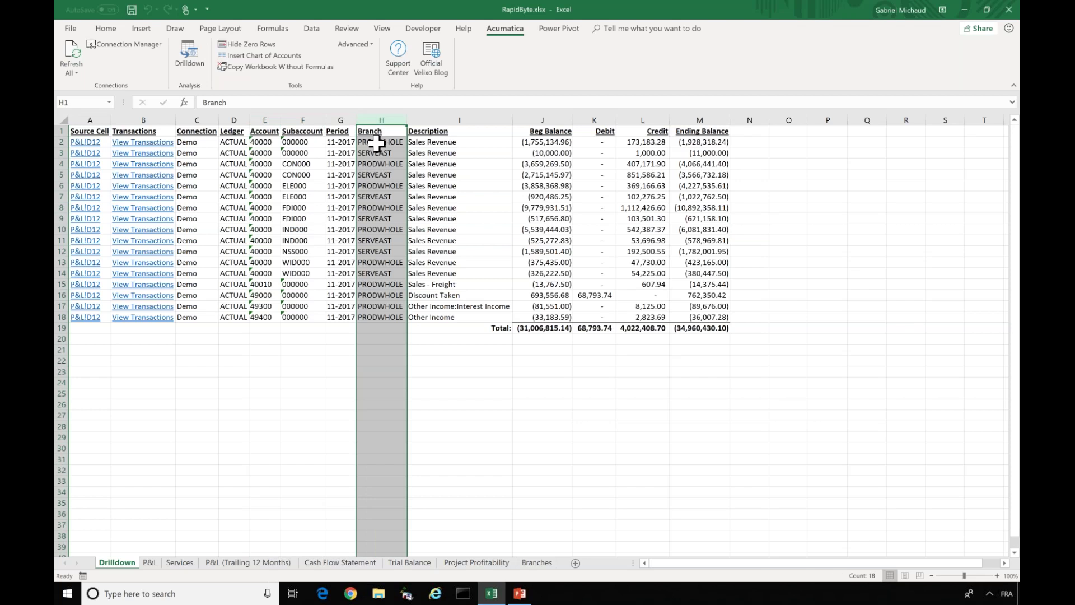
left_click(594, 393)
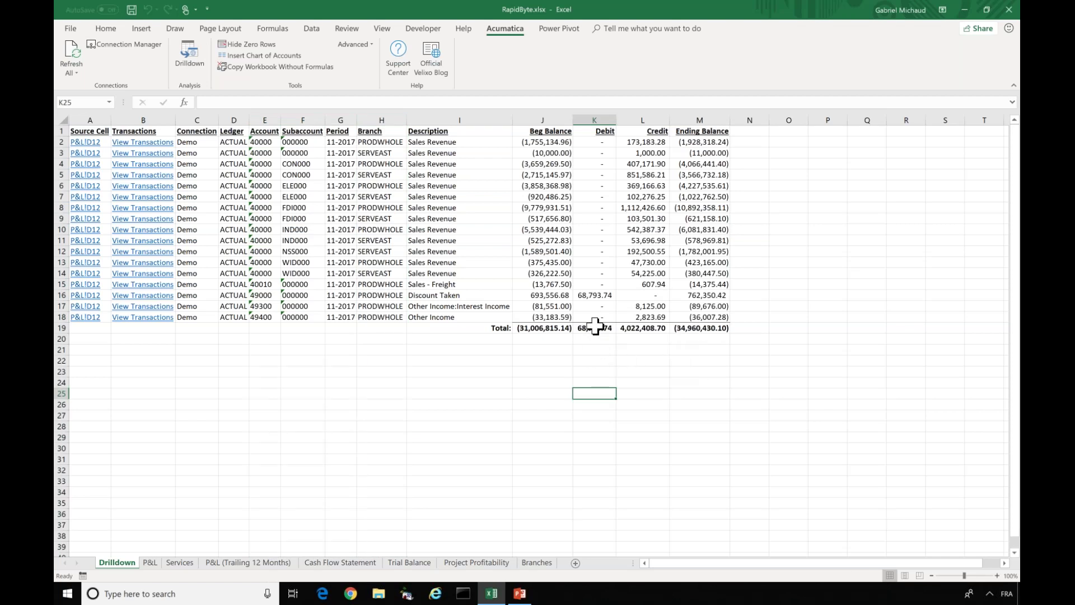
- Calculate total Credit minus total Debit in K24 of the Drilldown sheet with =L19-K19, and clear that cell again
left_click(588, 381)
type("=")
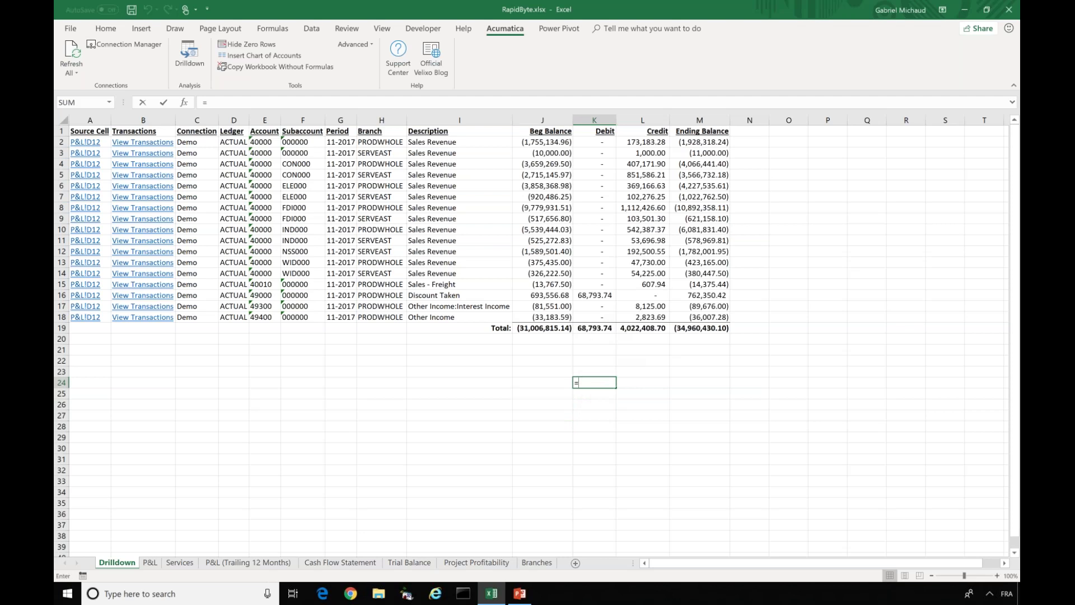
left_click(633, 328)
type("-")
left_click(595, 329)
key("Return")
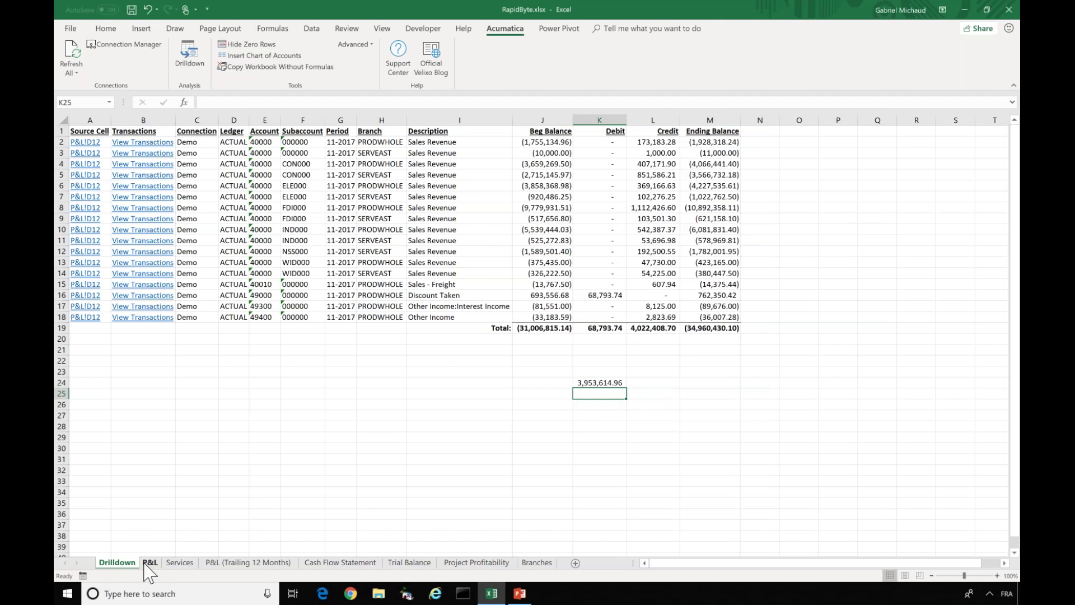
left_click(624, 380)
key("Delete")
key("Down")
- View the row 4 transactions (account 40000, subaccount CON000) in Acumatica, signing in, and examine the first Lego 500 piece set line's invoice
left_click(142, 164)
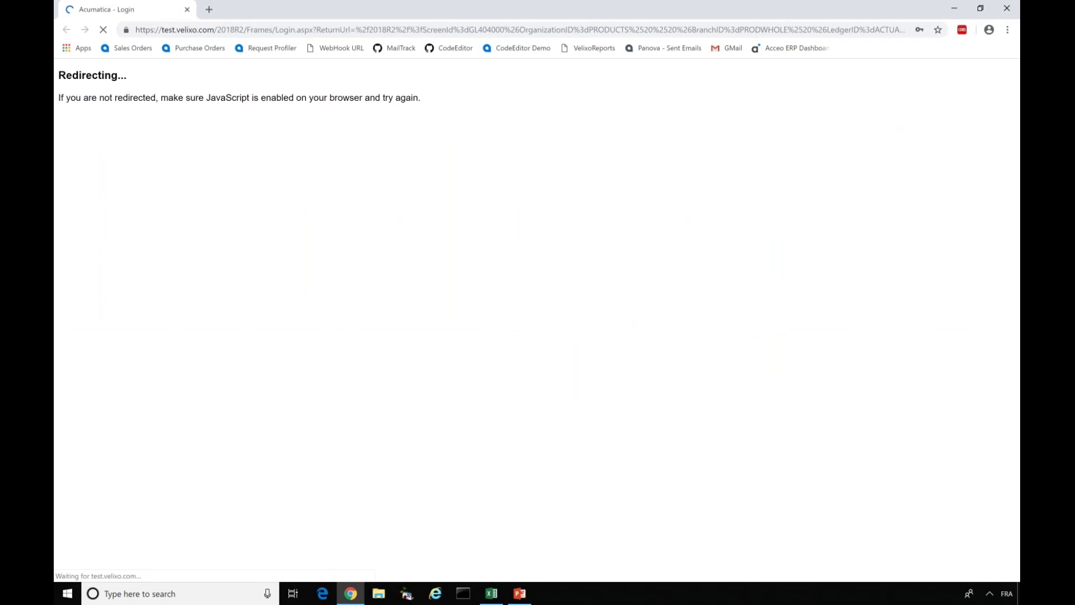
key("Return")
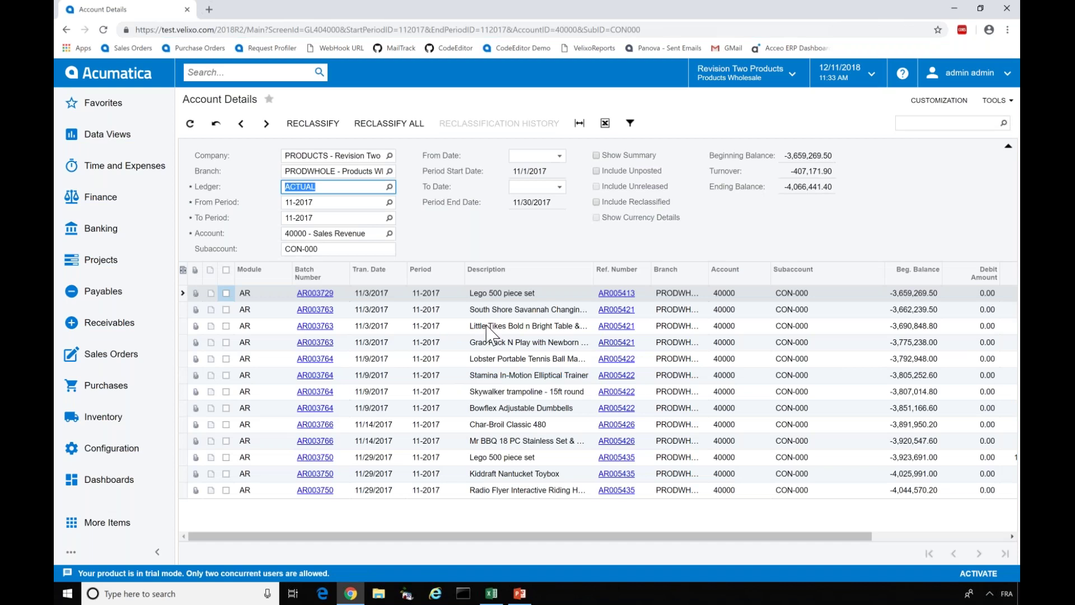
left_click(620, 296)
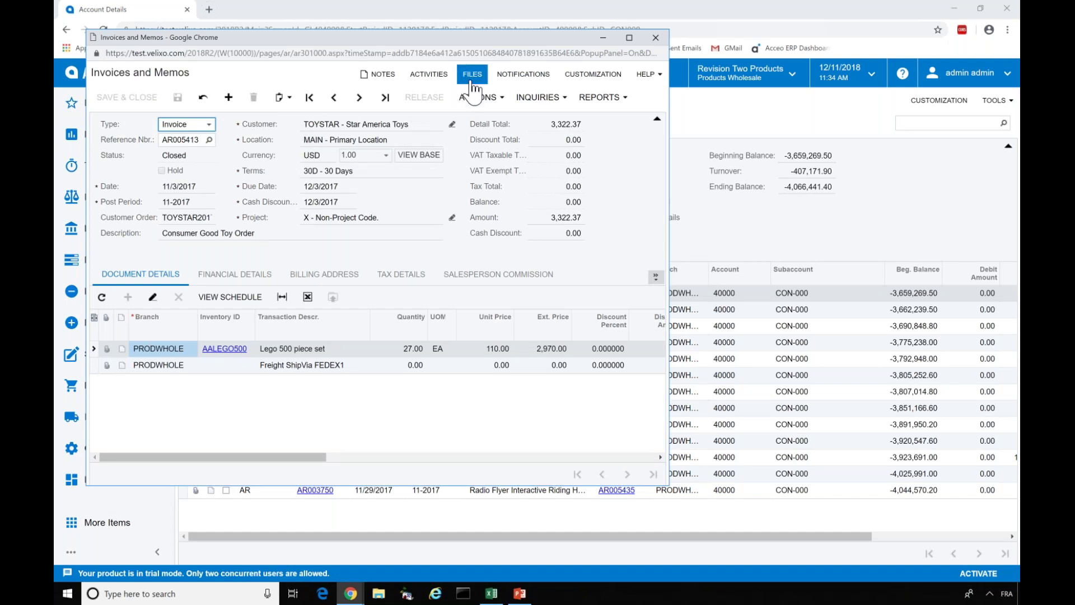
left_click(656, 38)
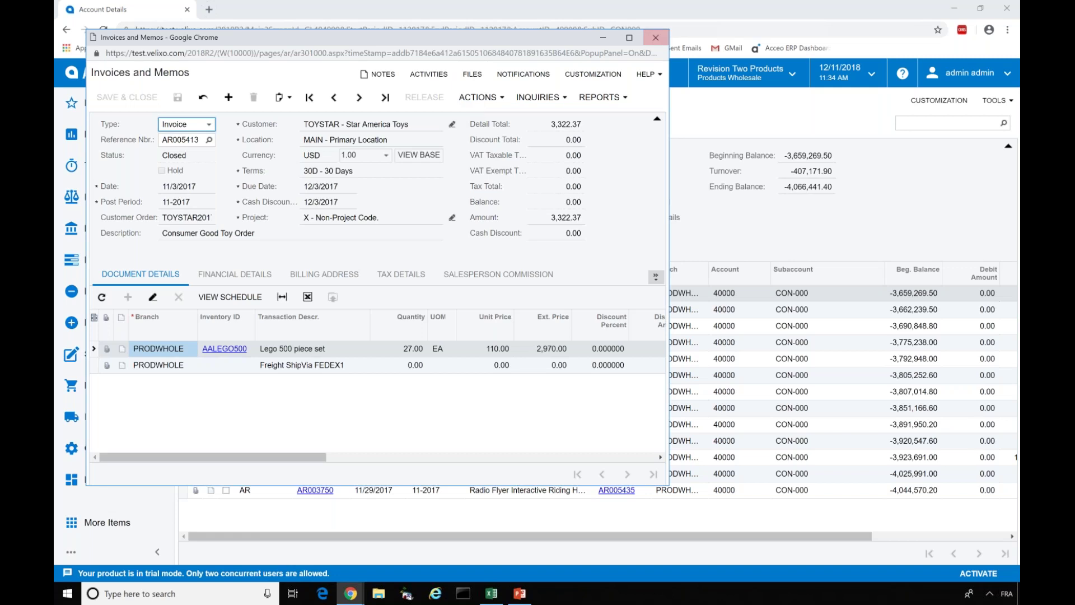
- Switch back to Excel and delete the Drilldown sheet from the workbook
left_click(491, 593)
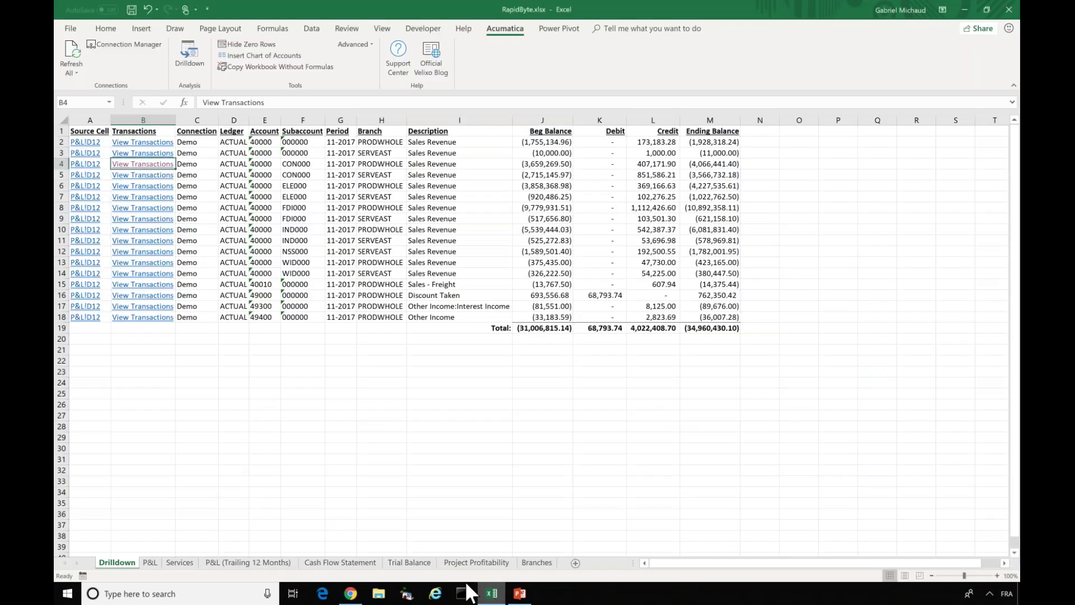
right_click(126, 564)
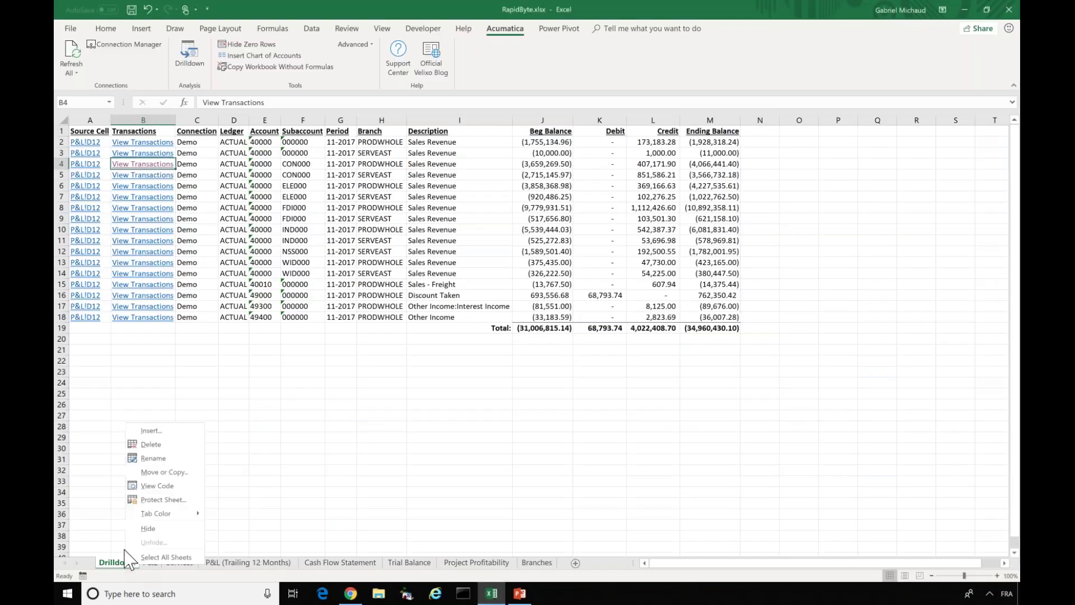
left_click(151, 444)
key("Return")
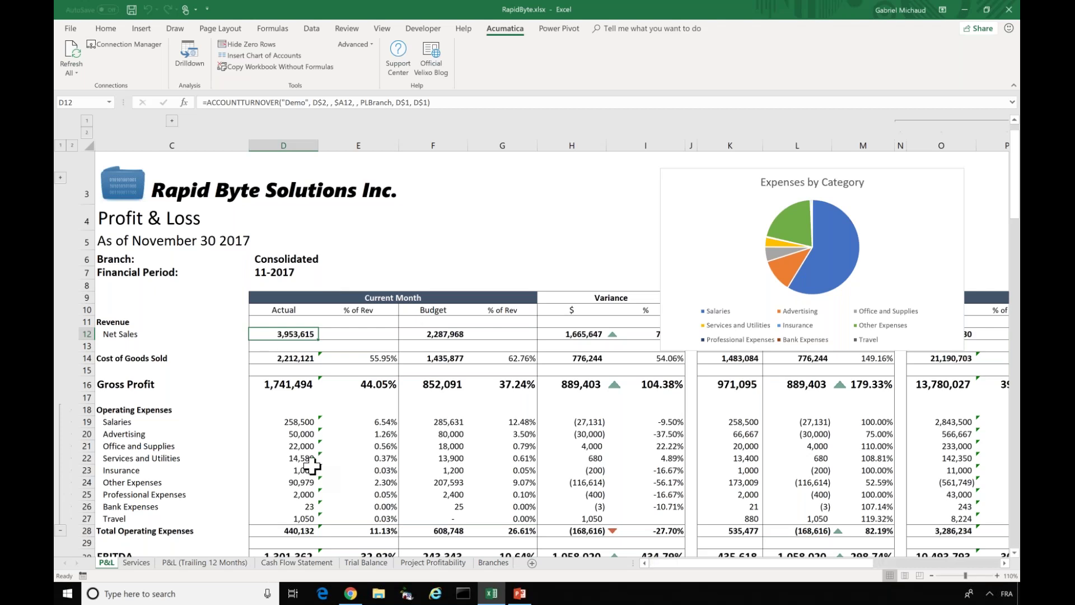
- Inspect the Total Operating Expenses formula in D28 of the P&L sheet and the cells it sums, without changing it
left_click(280, 529)
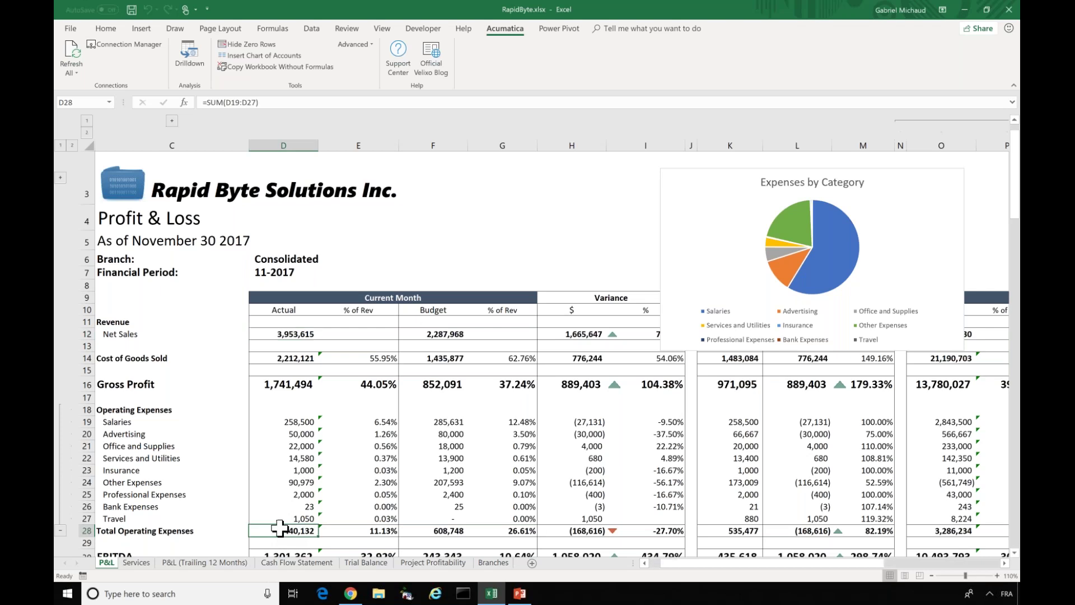
scroll(283, 530, "down", 1)
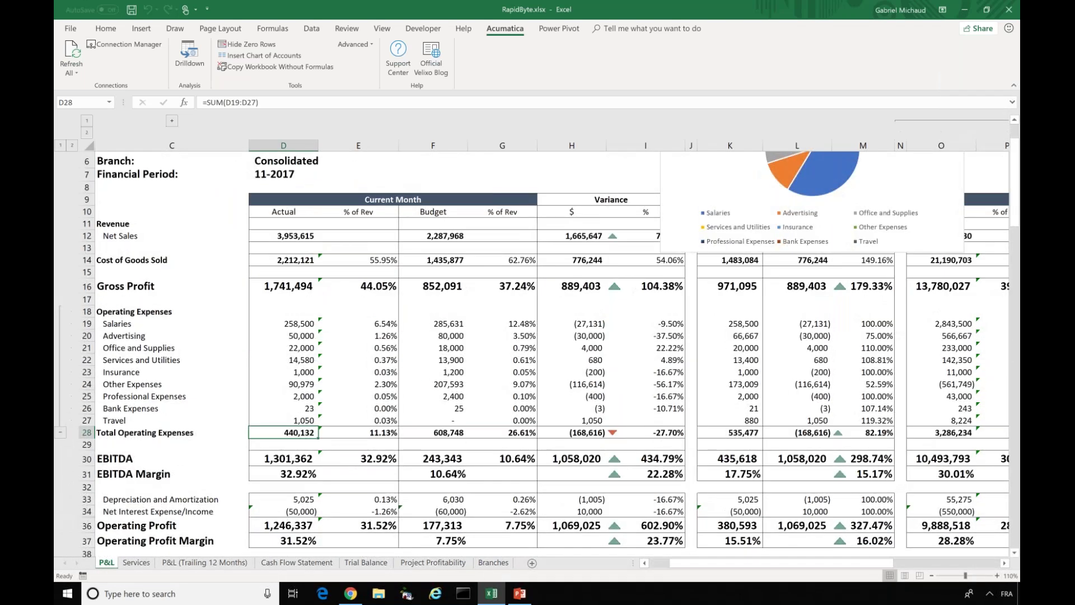
double_click(253, 432)
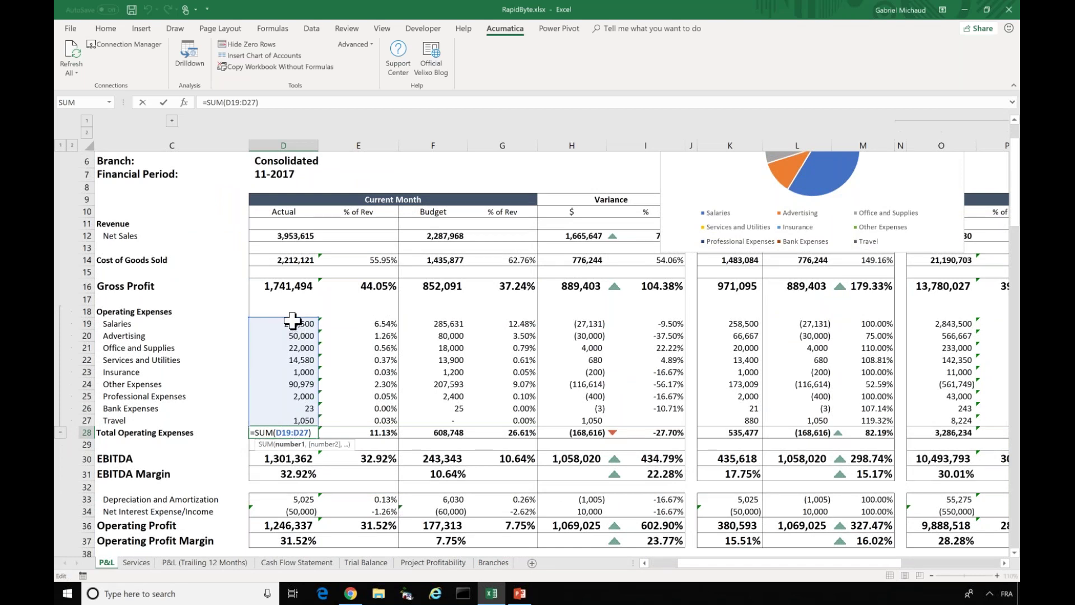
key("ctrl+Return")
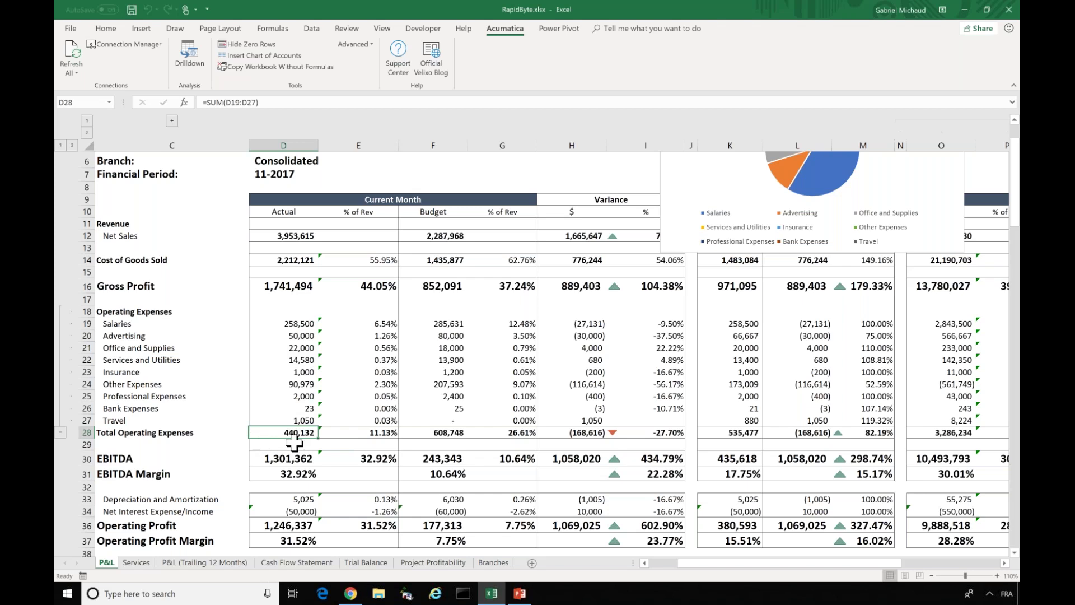
- Add a new worksheet after the P&L sheet and name it Royalty Dues
left_click(532, 563)
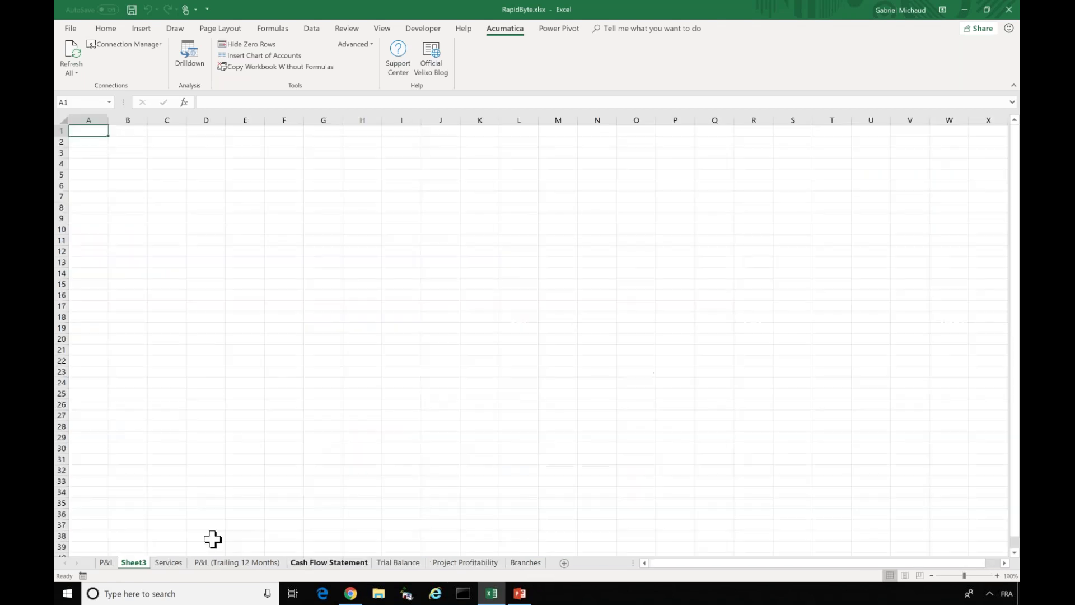
right_click(147, 563)
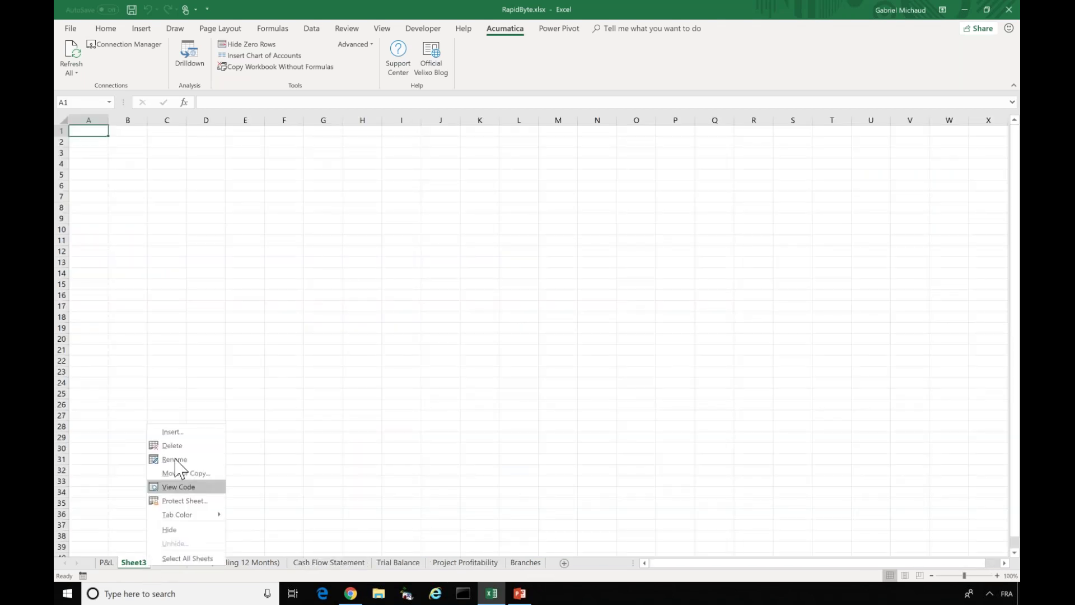
left_click(180, 457)
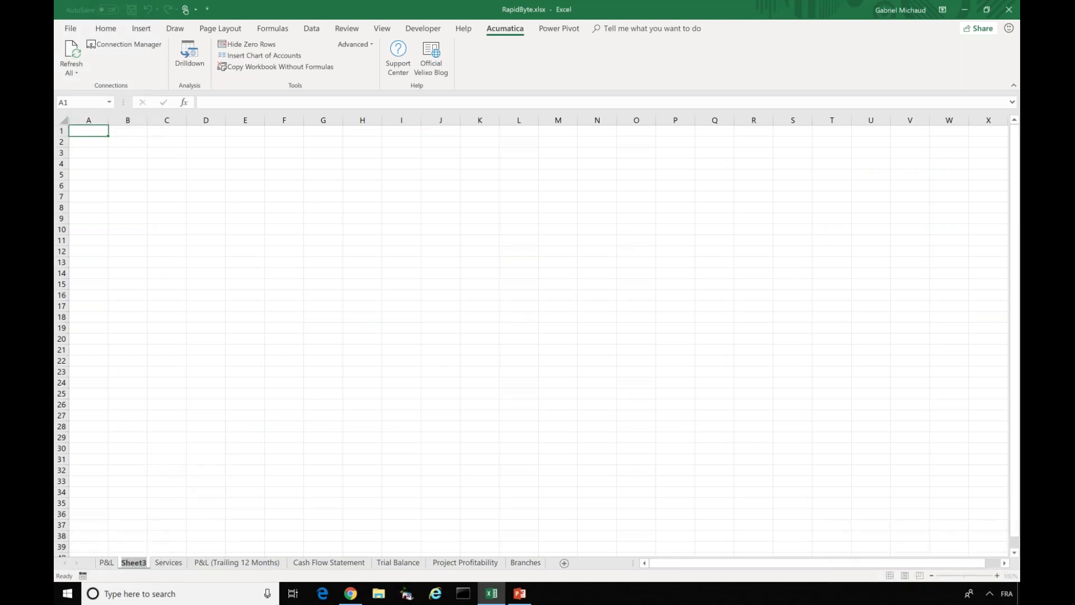
type("Royalt")
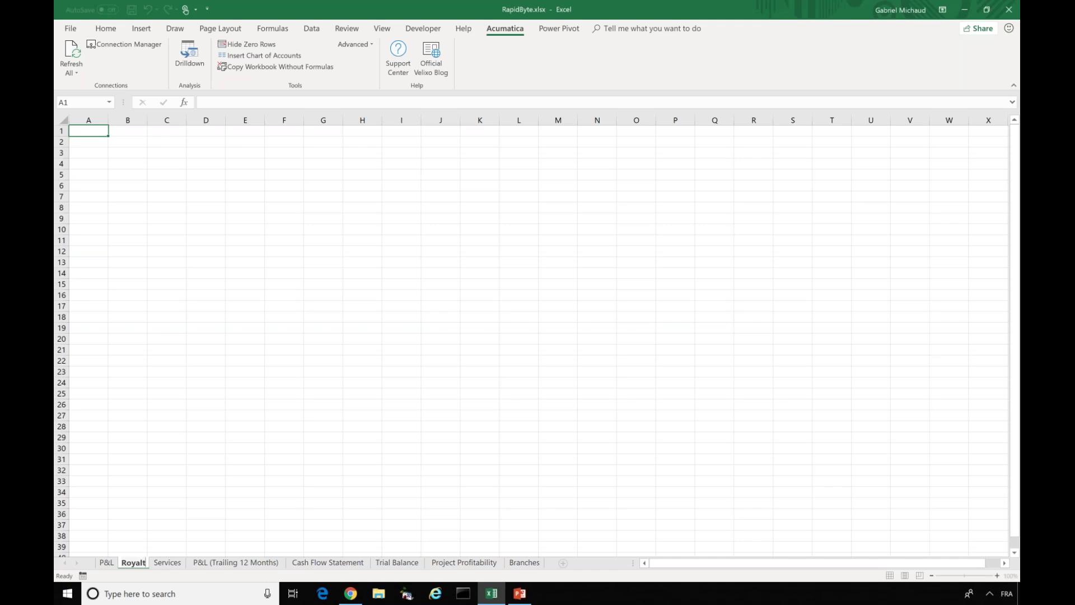
type("y")
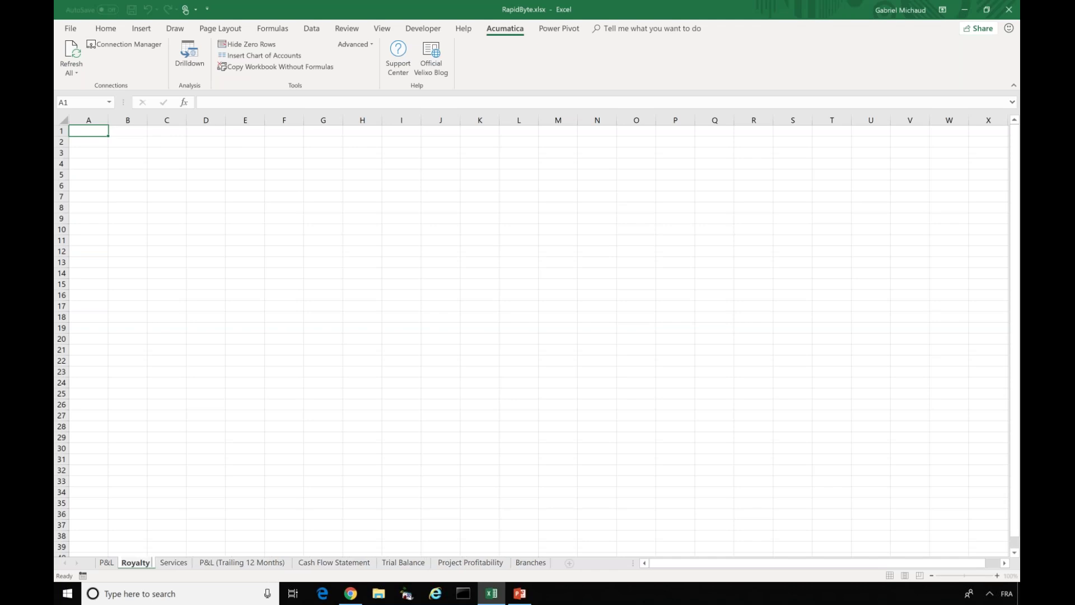
type(" Dues")
key("Return")
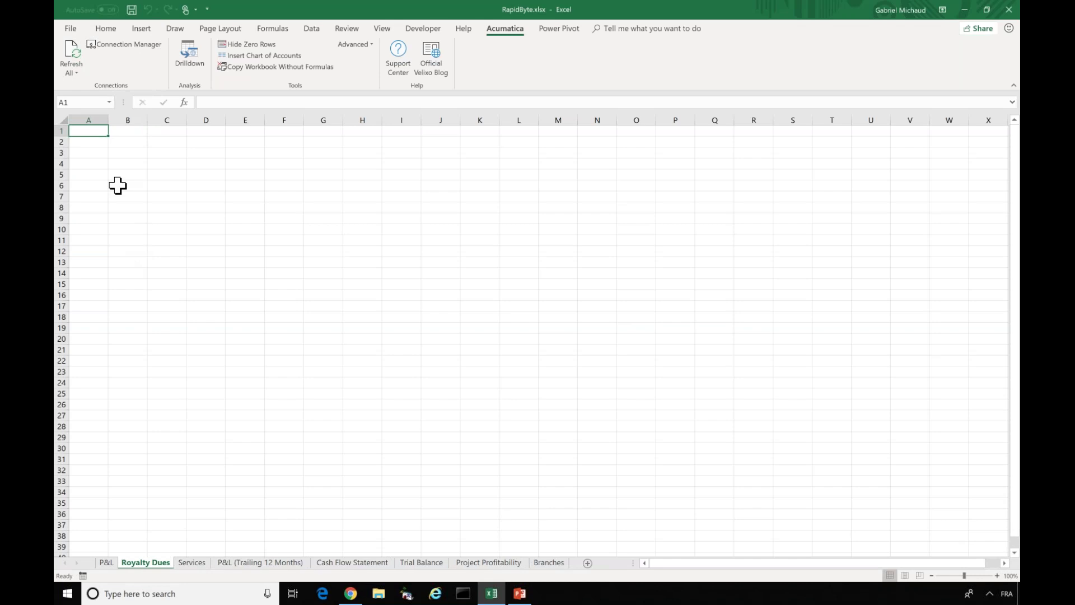
- Enter the label "Sales:" in cell A1 of the Royalty Dues sheet
type("ASa")
key("BackSpace")
key("BackSpace")
key("BackSpace")
type("Sales:")
key("Tab")
- Begin the B1 formula with the P&L sheet's Net Sales D12 minus D19, D21 and D23
type("=")
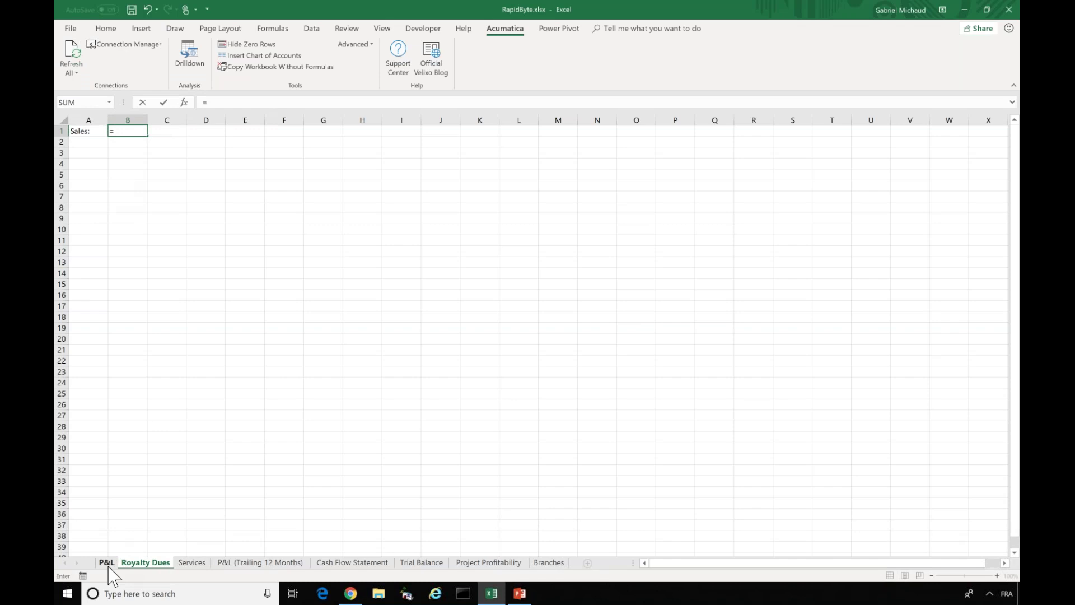
left_click(107, 563)
left_click(299, 235)
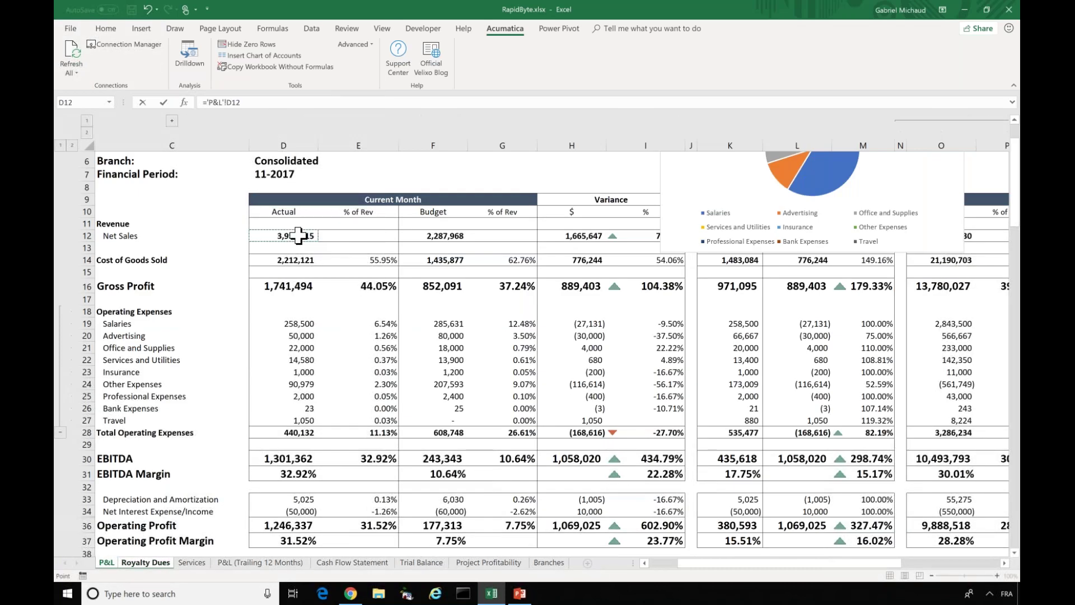
left_click(301, 323)
type("-")
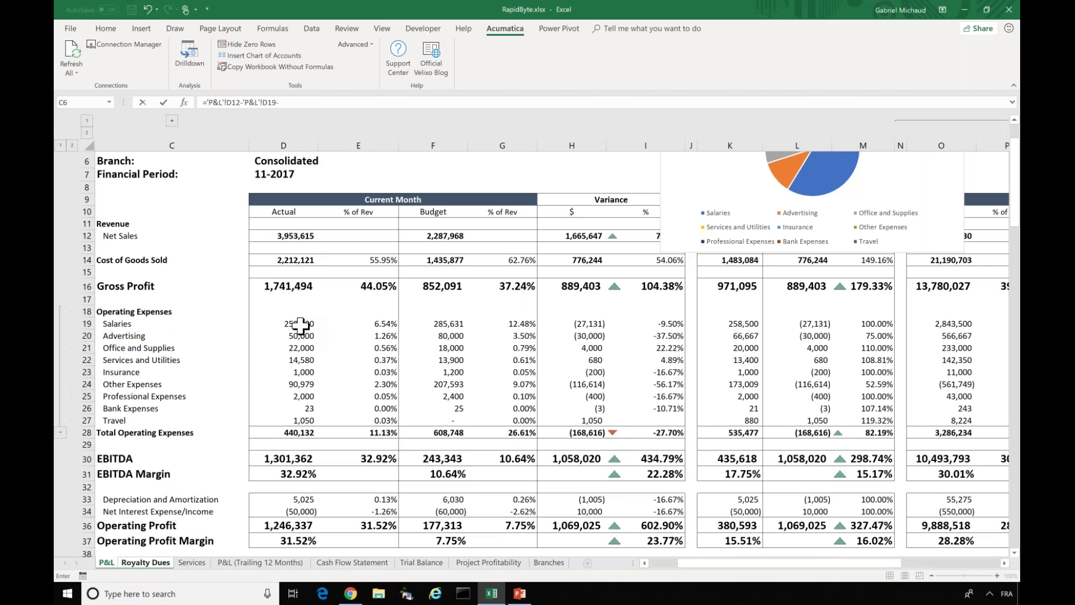
left_click(291, 349)
type("-'P&L'!D21-")
left_click(289, 372)
type("-")
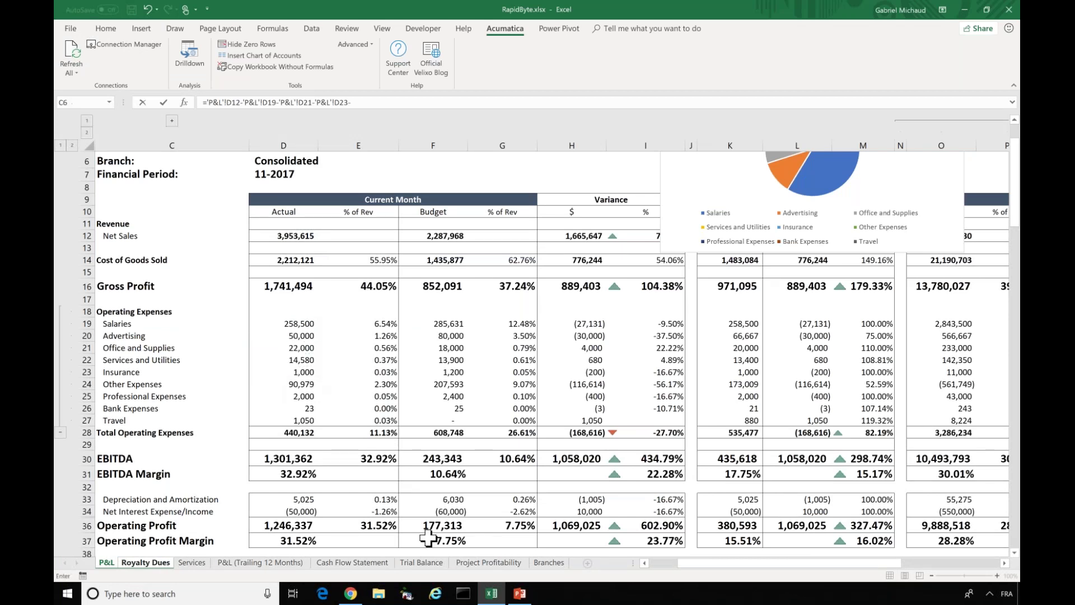
- Complete the B1 formula by also subtracting the Travel debit D126 and Bad Debts debit D142 of the Trial Balance sheet
left_click(426, 562)
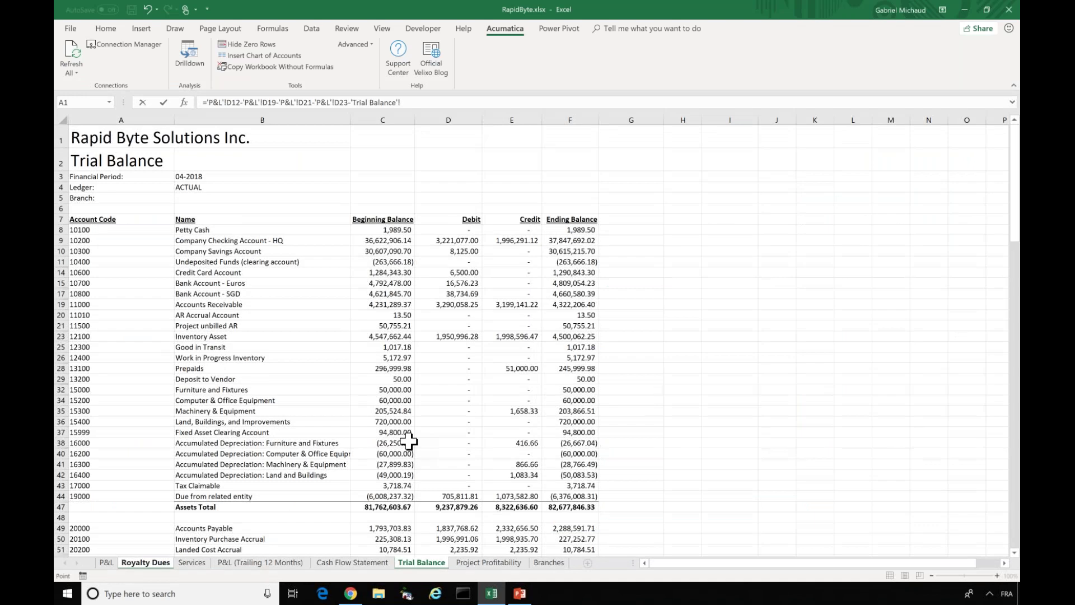
scroll(408, 441, "down", 8)
scroll(408, 441, "down", 6)
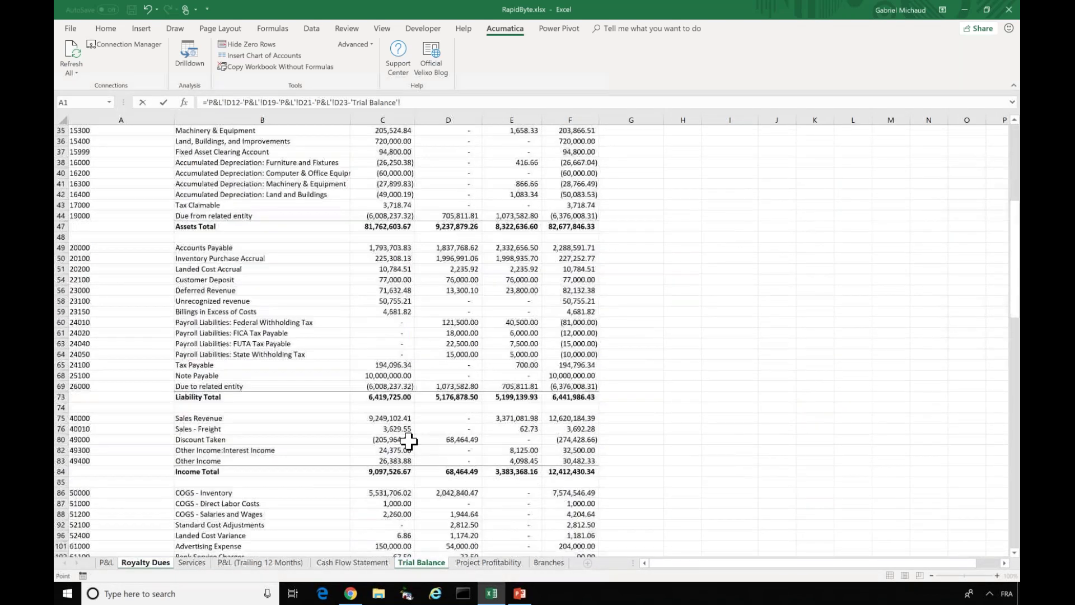
scroll(408, 441, "down", 6)
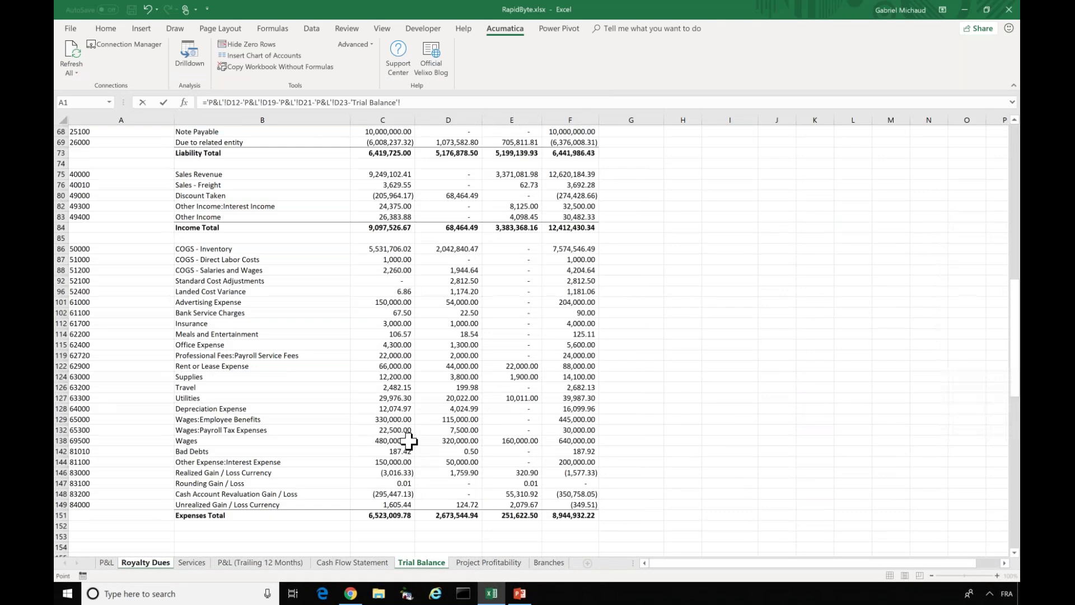
left_click(453, 386)
type("-")
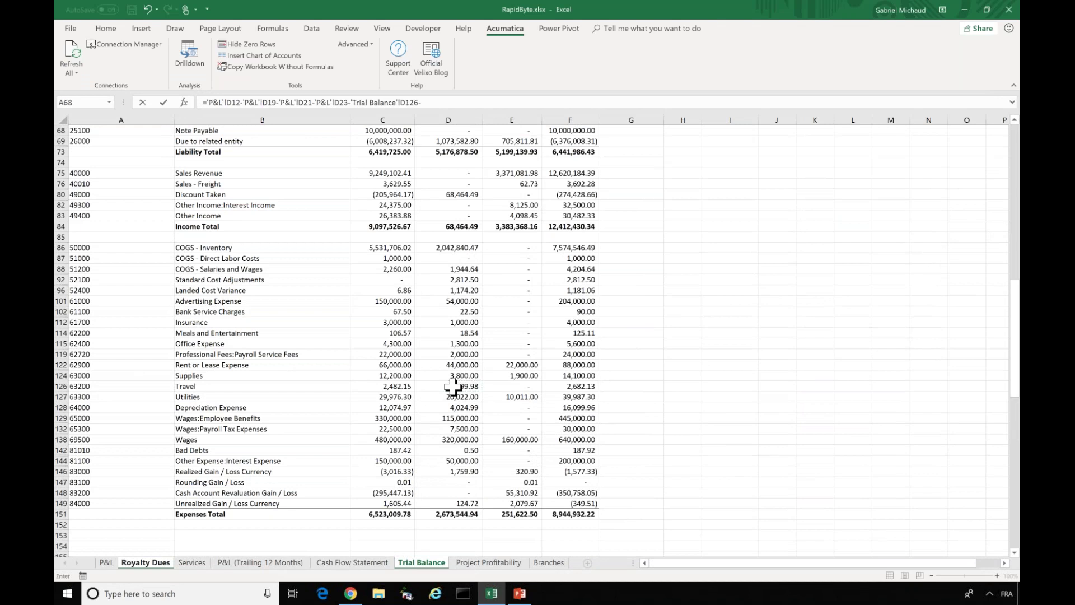
left_click(452, 449)
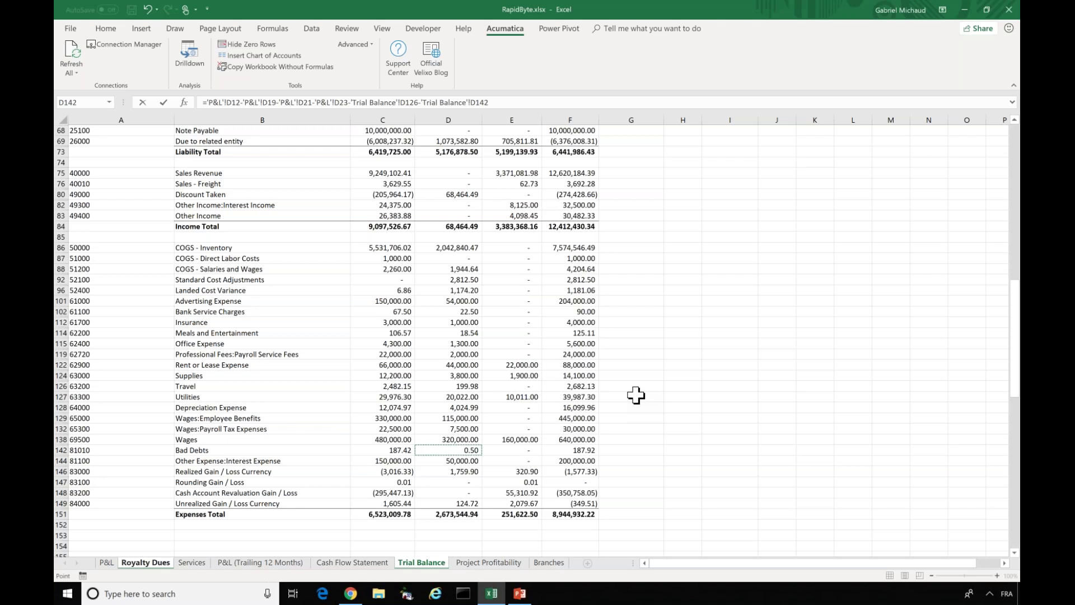
key("Return")
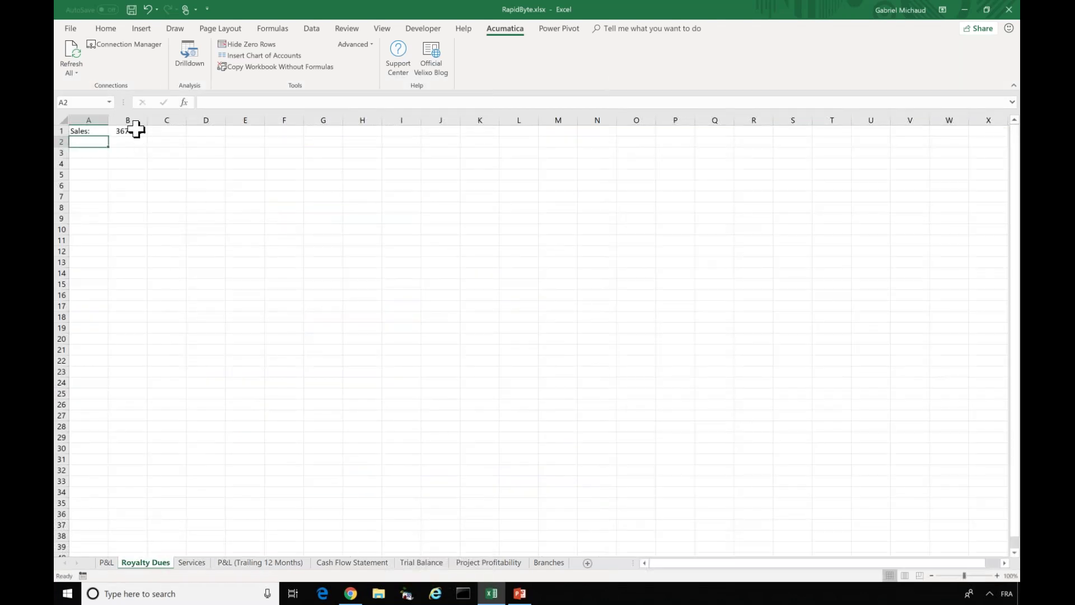
- Format the sales amount in B1 with the dollar accounting number format
left_click(110, 30)
key("Right")
key("Right")
key("Up")
key("Left")
left_click(423, 67)
key("Down")
key("Left")
- Enter the label "Royalty %:" in A2 and the rate 2% in B2
type("Roya")
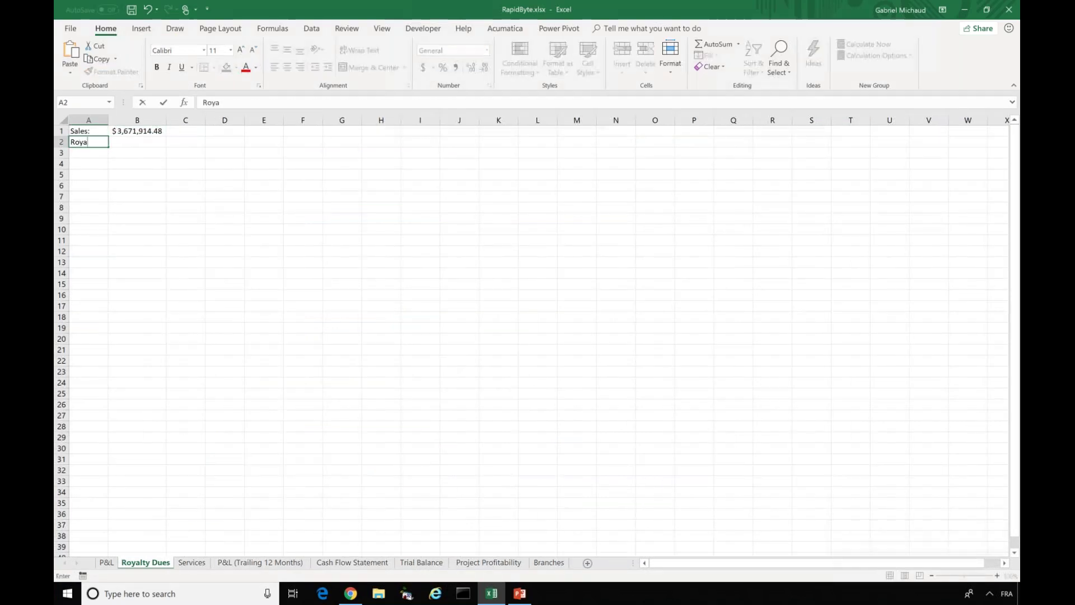
type("lty %:")
key("Tab")
type("2%")
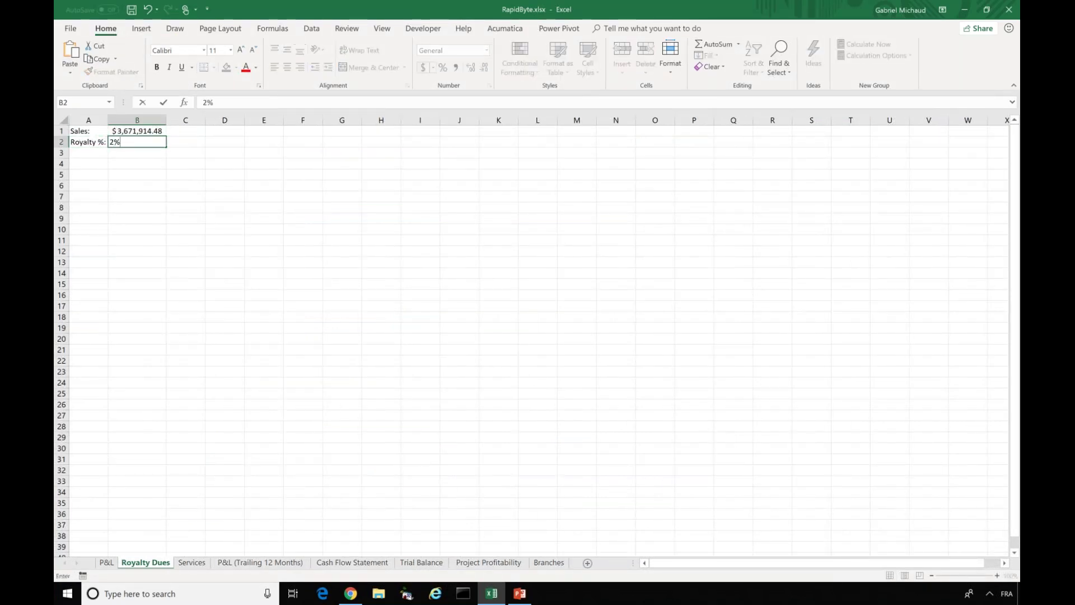
key("Return")
- Label A3 "Royalty Due:", widen column A to fit, and calculate the royalty in B3 with =B1*B2
type("Royalty")
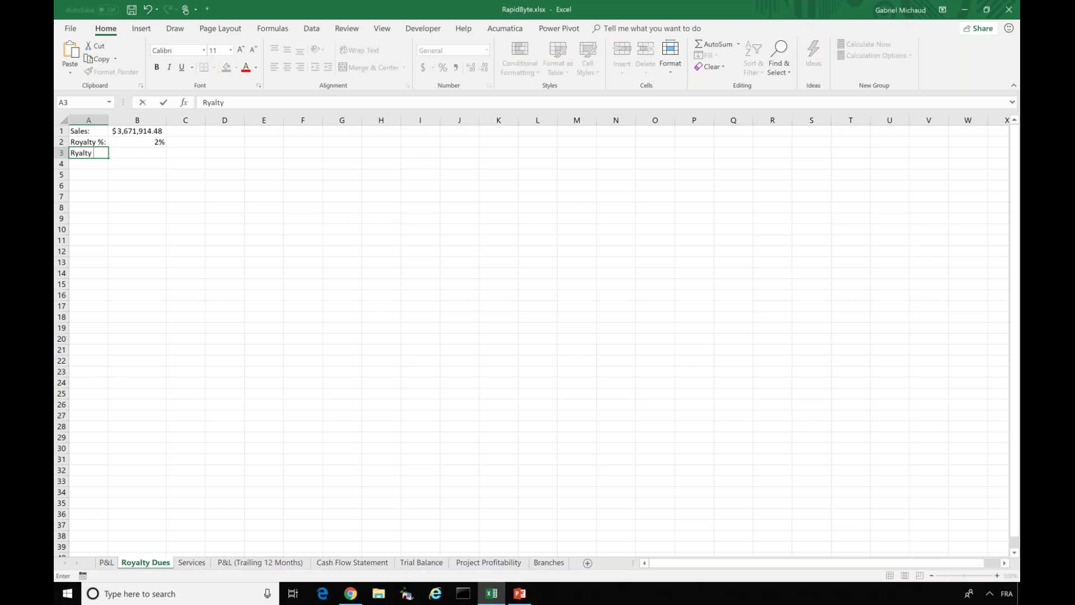
key("BackSpace")
type("Due:")
key("Tab")
left_click_drag(108, 120, 127, 120)
type("=")
left_click(142, 132)
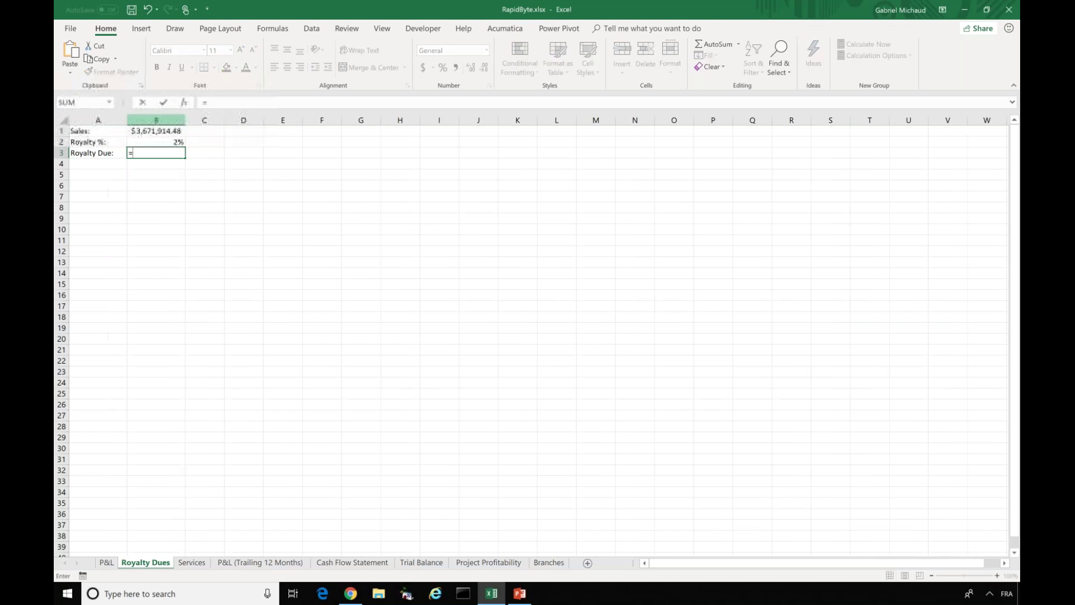
type("*")
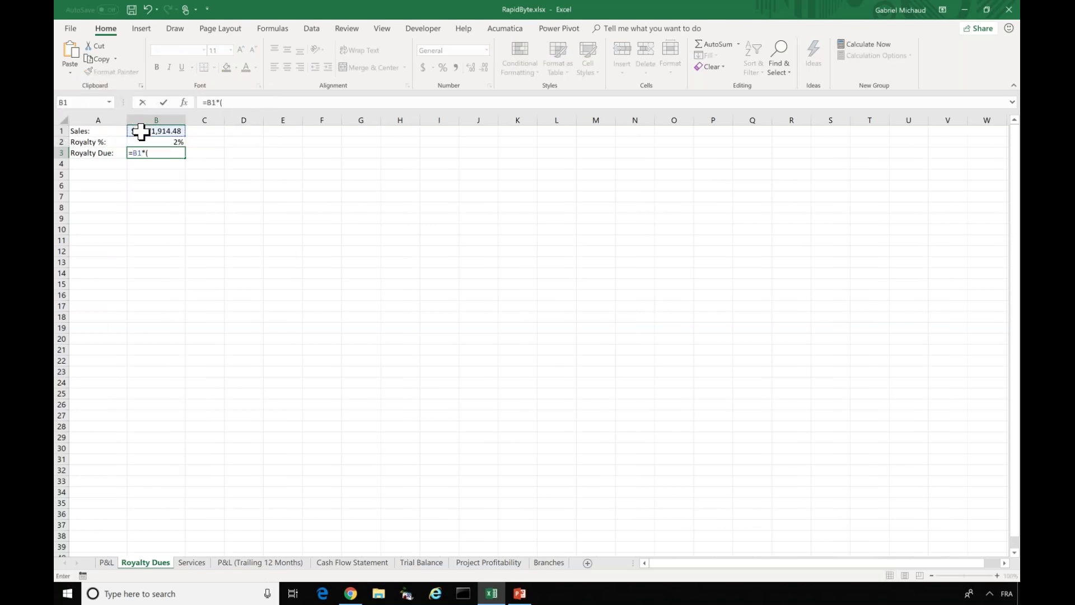
left_click(156, 143)
key("Return")
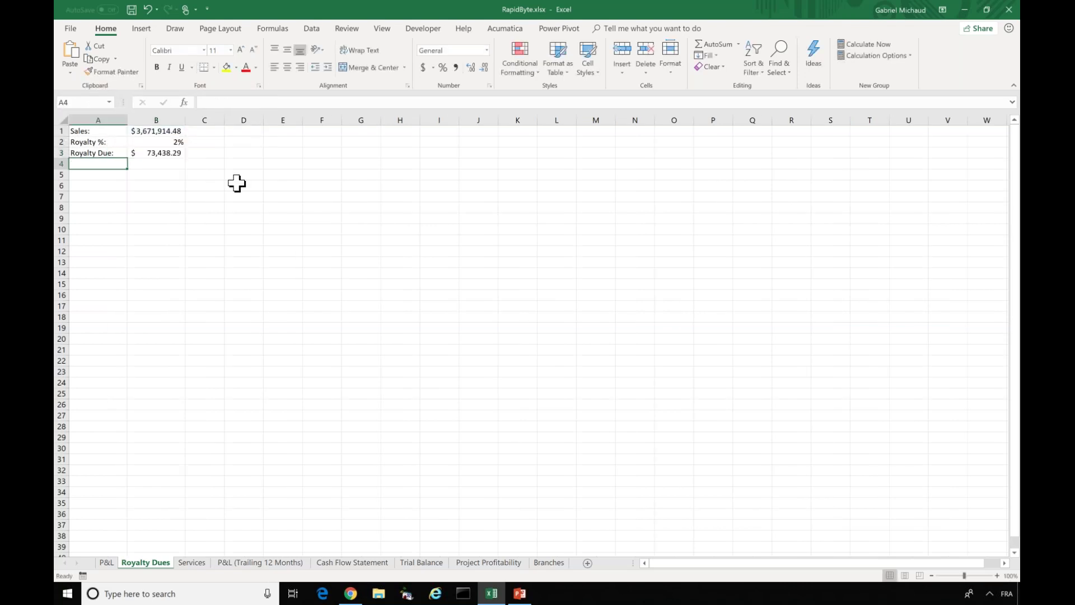
- Enlarge the sheet to 160% and inspect the Royalty Due formula in B3 and the cells it references, without changing it
left_click(166, 152)
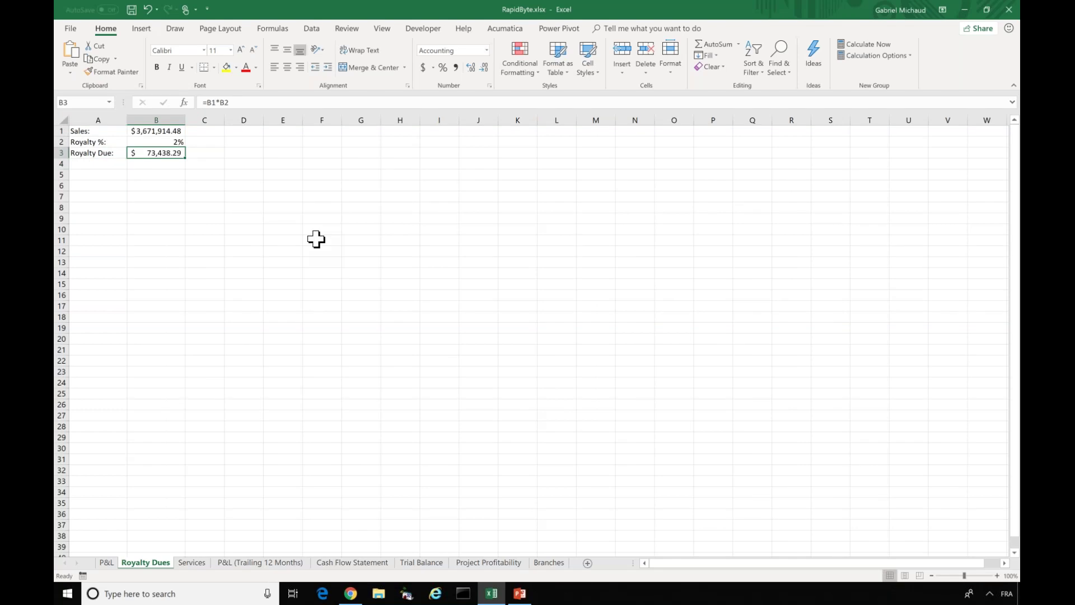
left_click(997, 575)
left_click(997, 576)
left_click(996, 575)
left_click(996, 575)
left_click(997, 575)
left_click(997, 575)
double_click(192, 175)
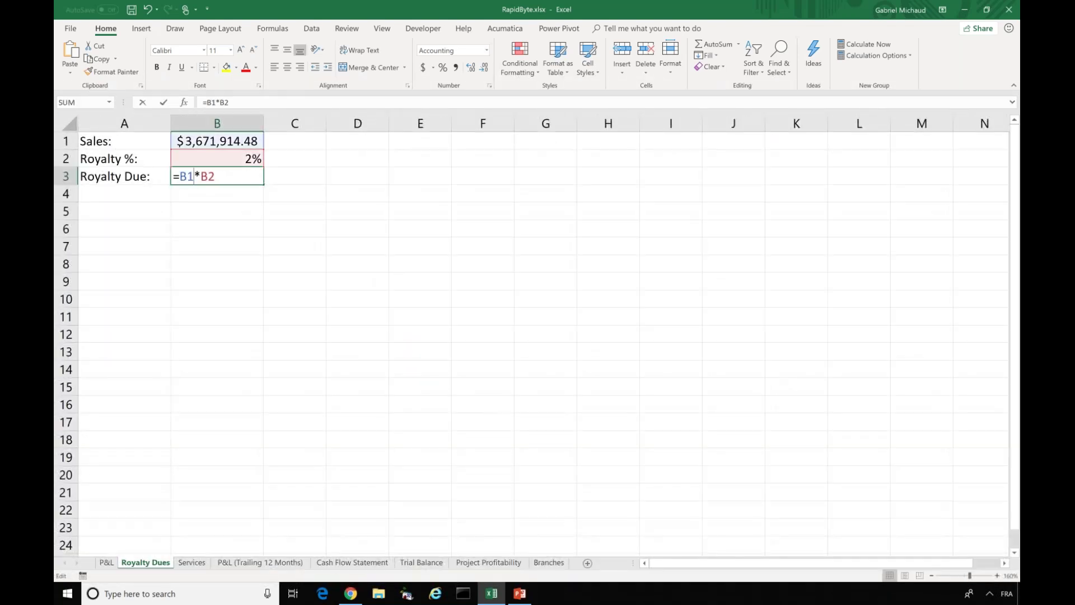
key("Escape")
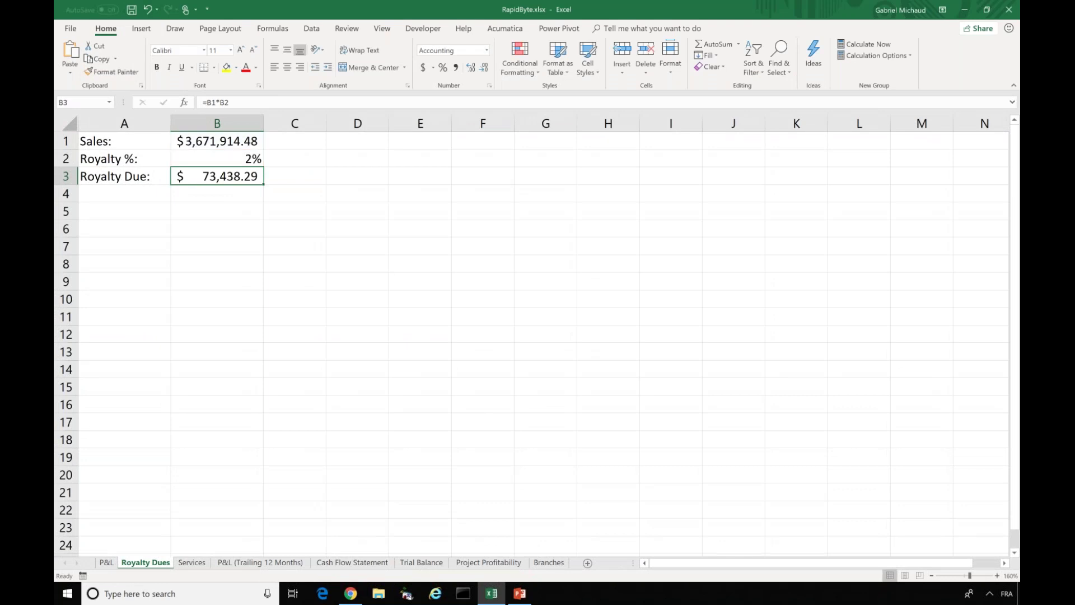
double_click(191, 176)
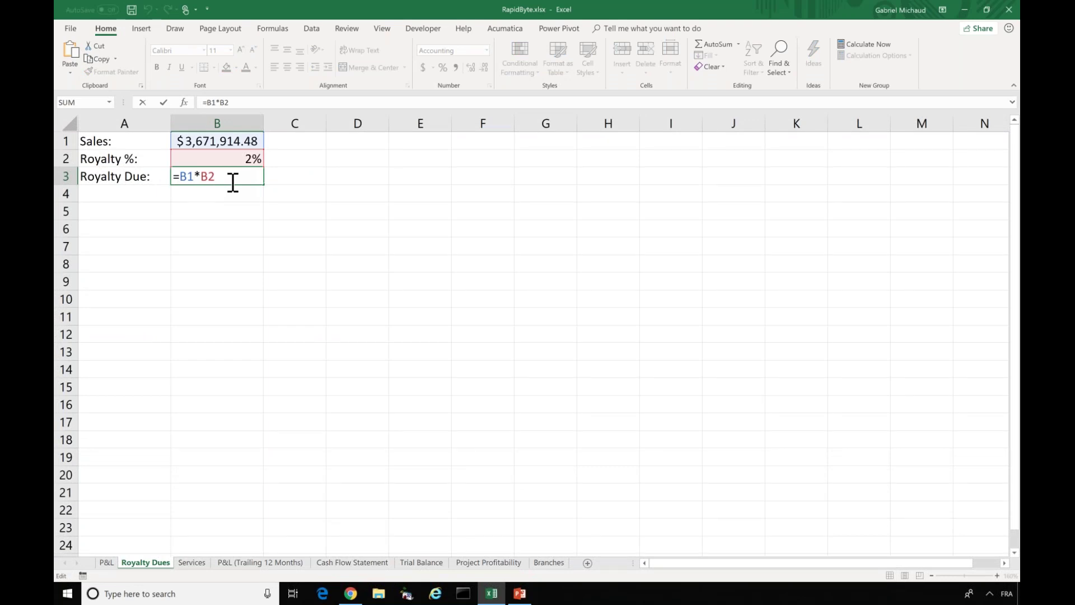
key("Escape")
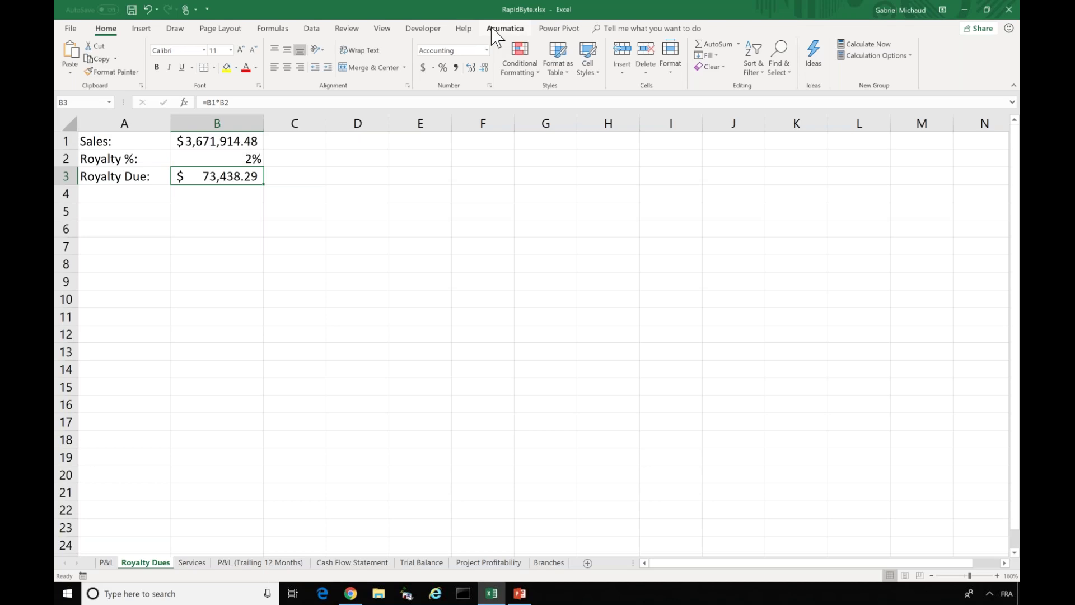
- Run the Acumatica Drilldown on the Royalty Due amount in B3
key("super+a")
left_click(164, 179)
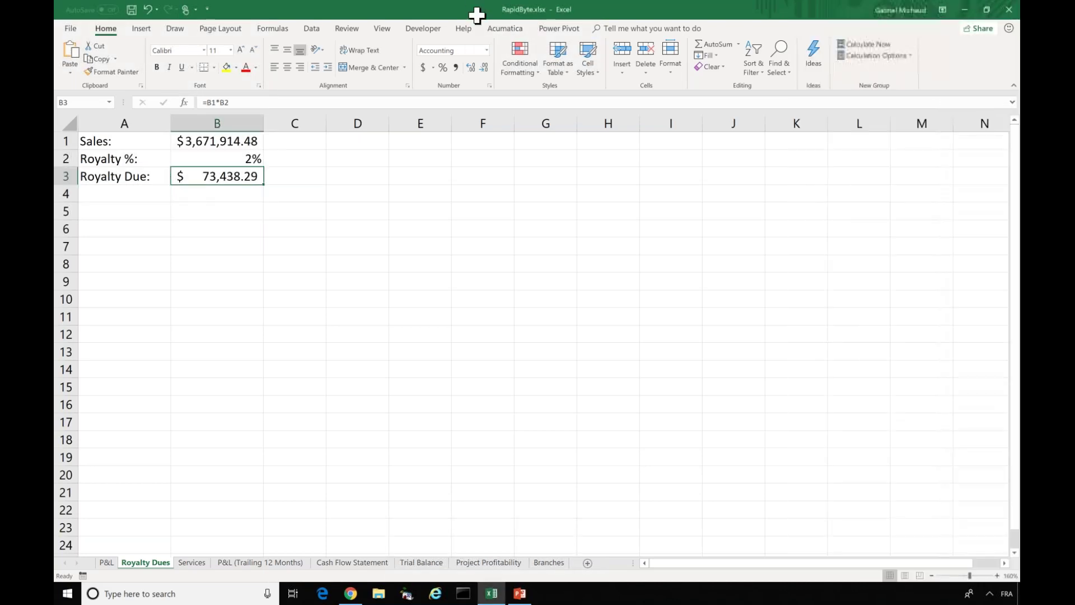
left_click(502, 31)
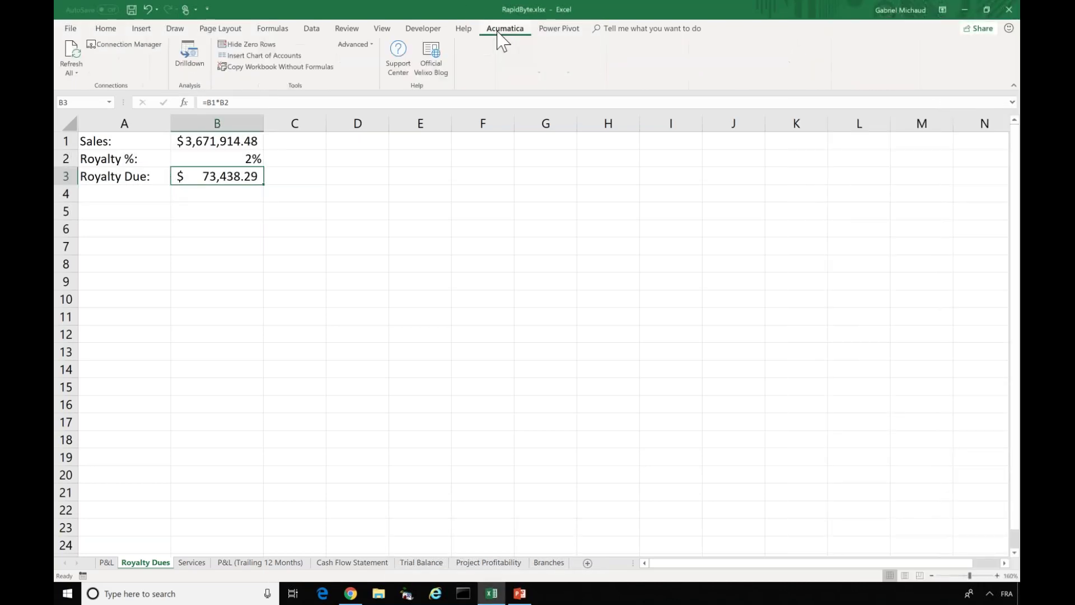
key("super+a")
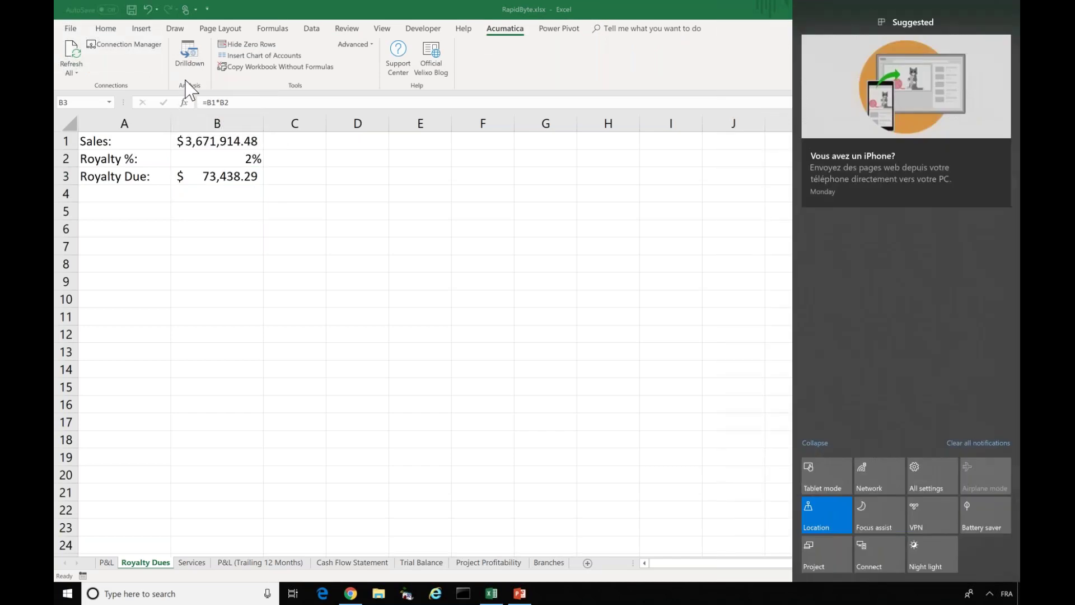
left_click(189, 78)
left_click(190, 77)
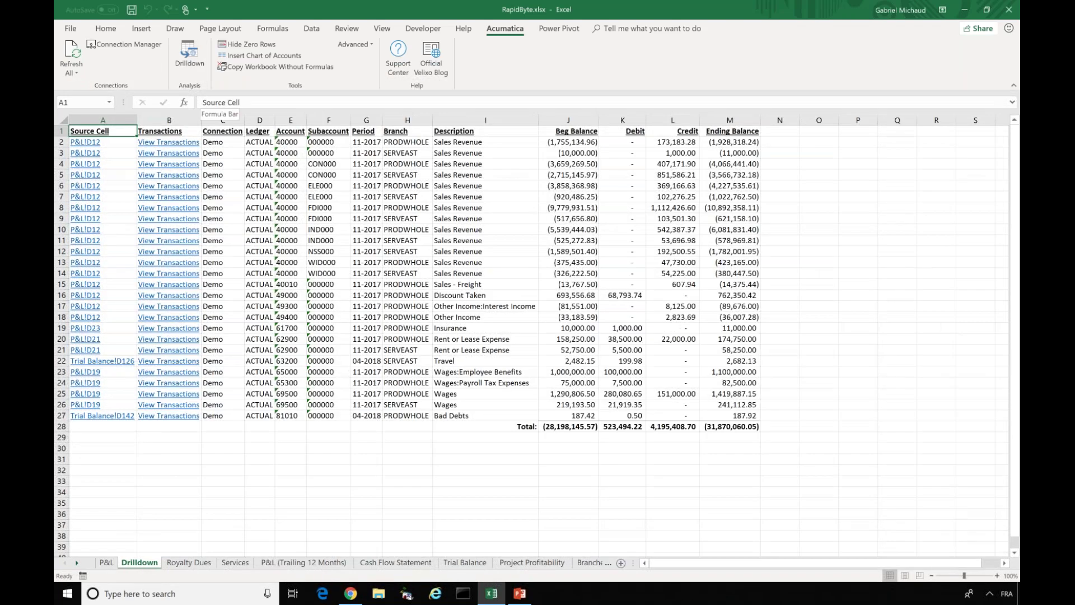
- Examine the Drilldown sheet's Account, Subaccount, Period, Branch and Source Cell columns and the Travel line in row 22
left_click(287, 117)
left_click(326, 118)
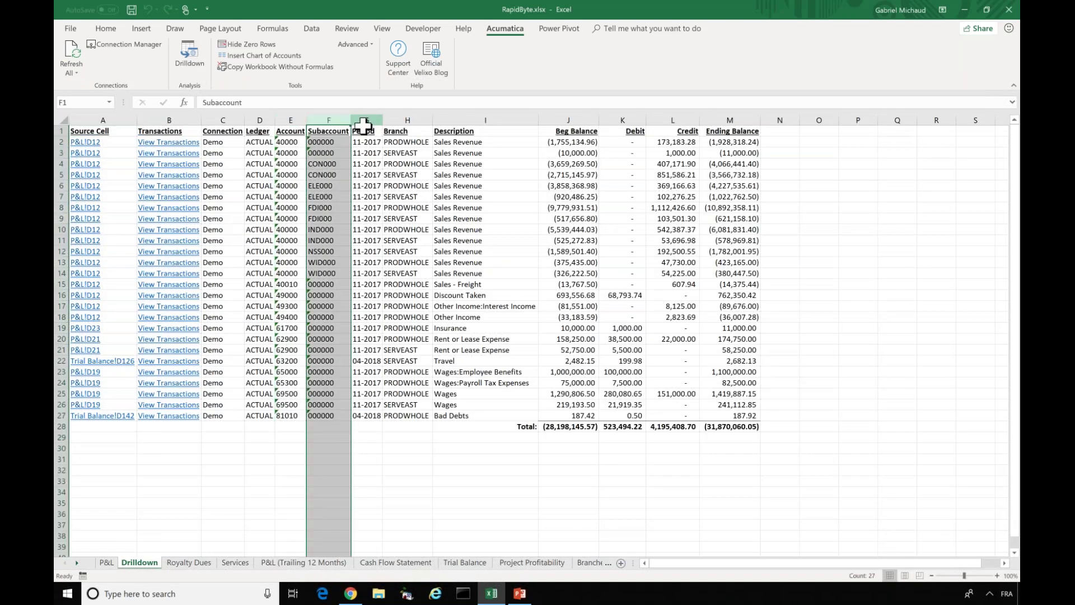
left_click(366, 118)
left_click(406, 117)
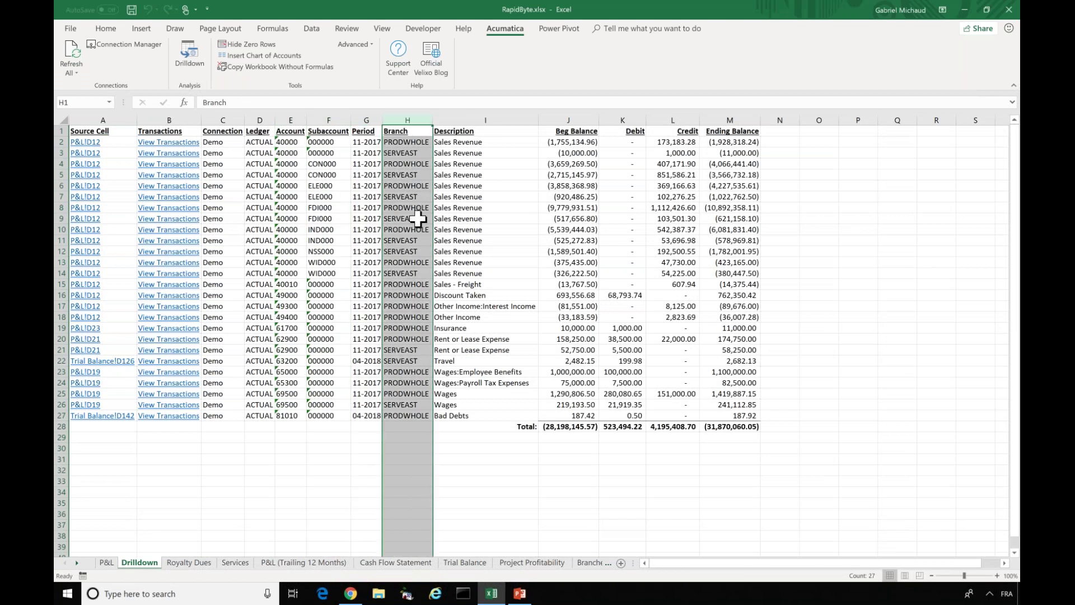
left_click(108, 118)
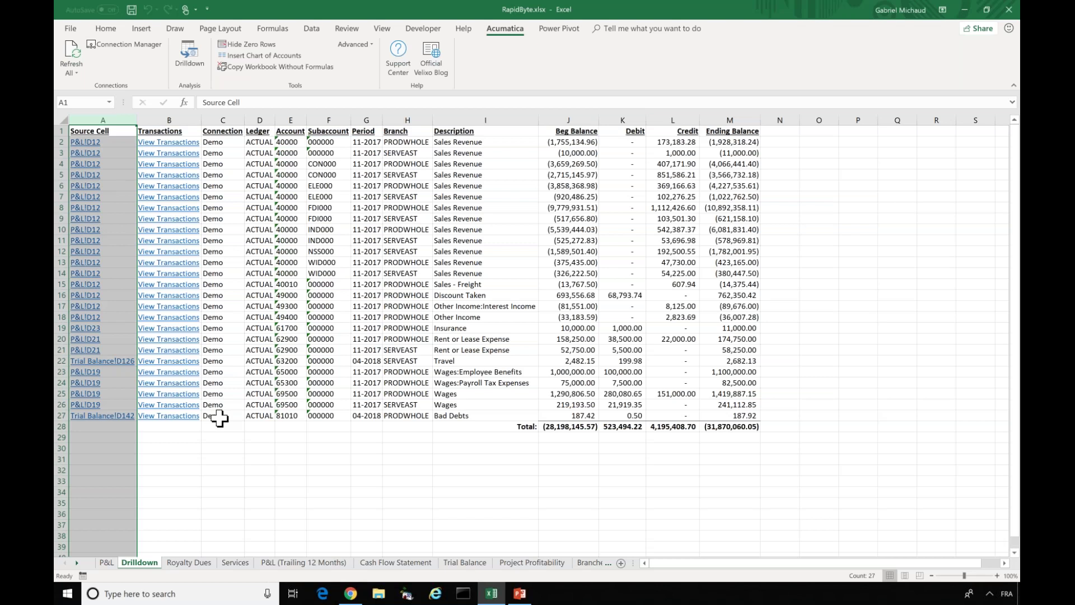
left_click(56, 360)
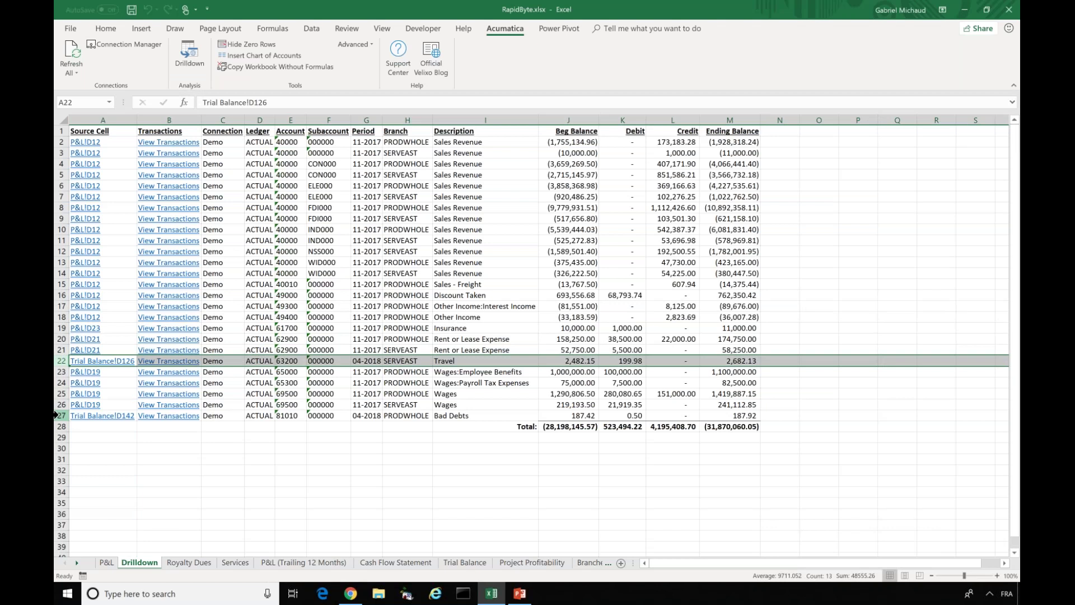
- Trace the Travel line in row 22 to its Trial Balance source cell and its Acumatica transaction's bill, returning to the Drilldown sheet
left_click(112, 363)
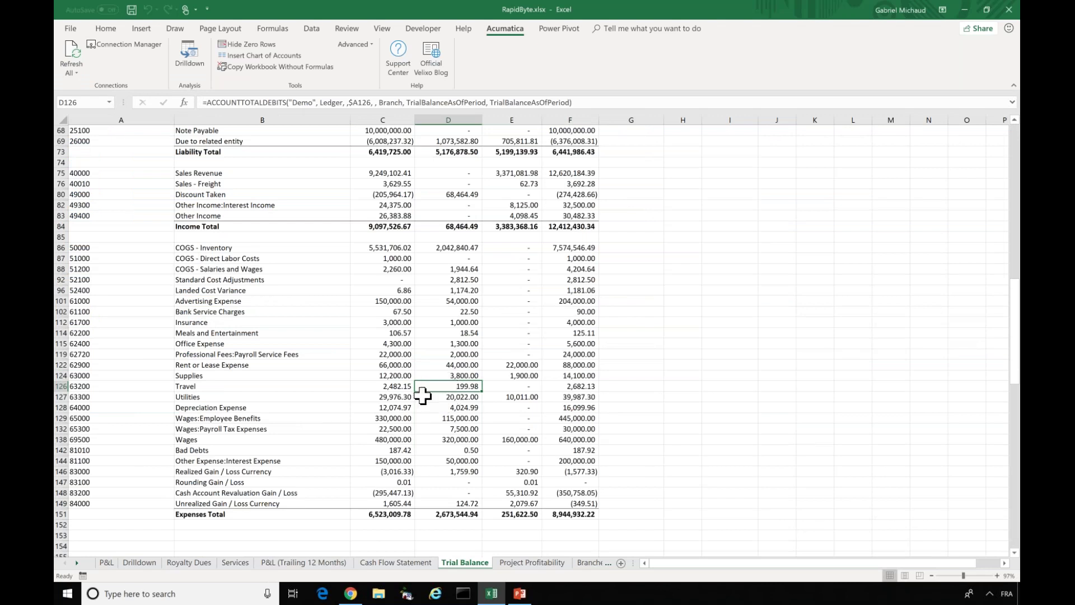
left_click(136, 562)
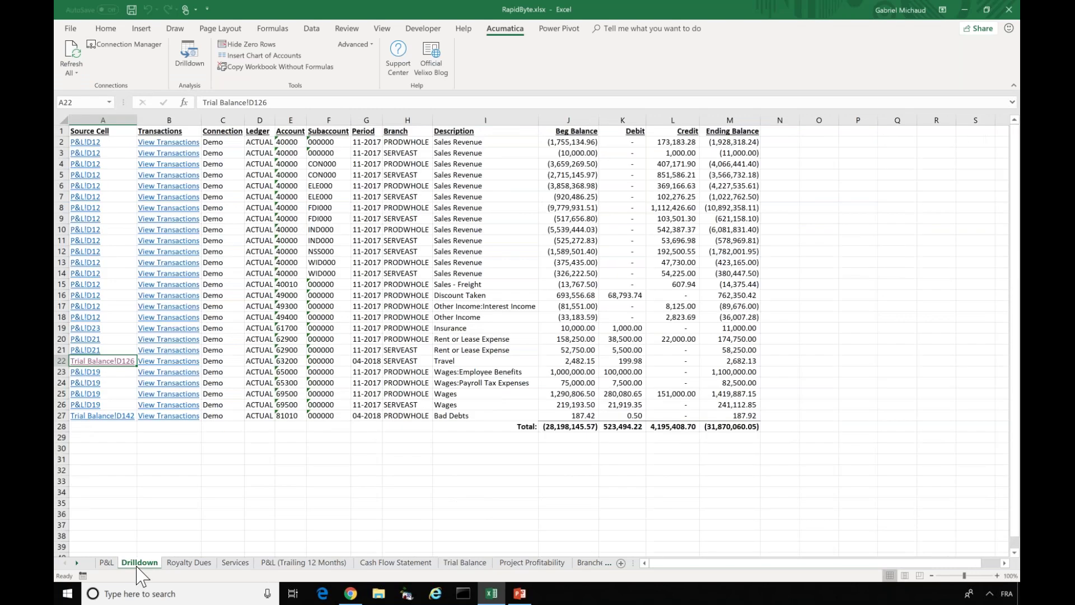
left_click(185, 361)
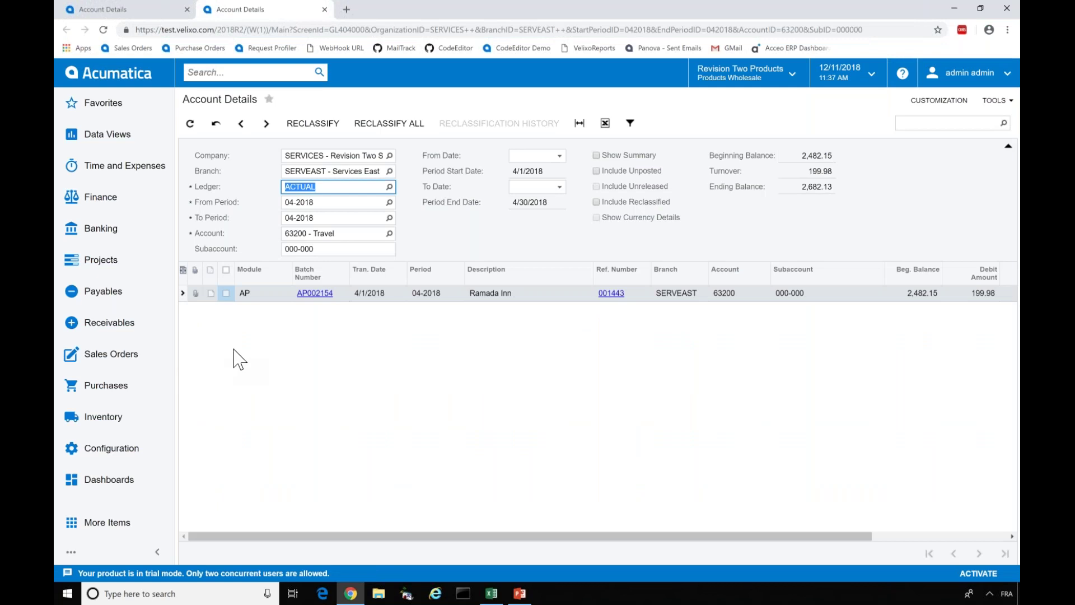
left_click(606, 293)
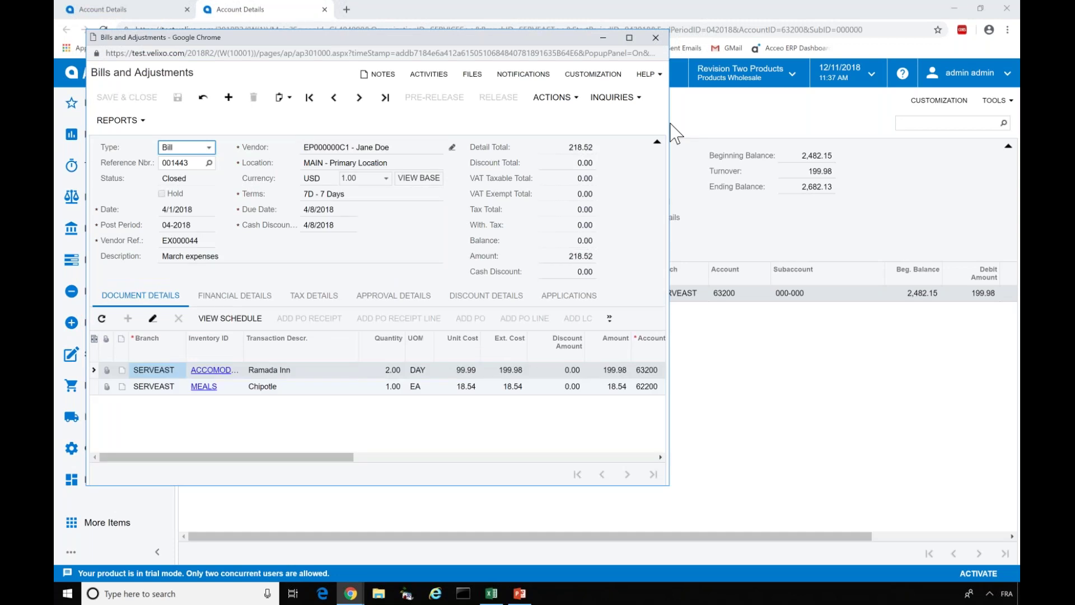
left_click(655, 38)
key("alt+Tab")
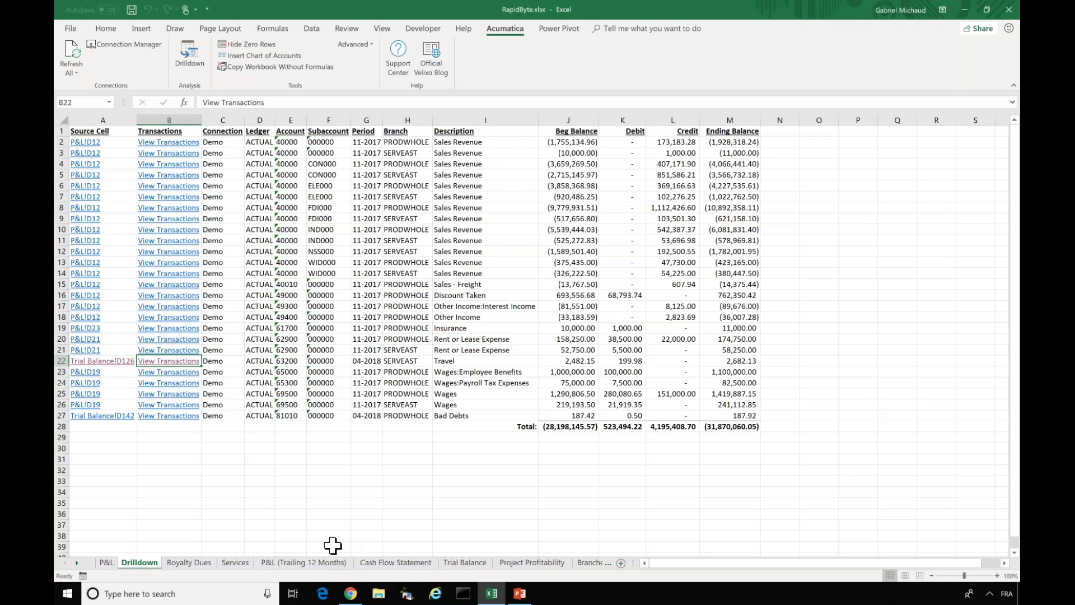
- Close RapidByte.xlsx without saving its changes and create a new blank workbook
key("ctrl+w")
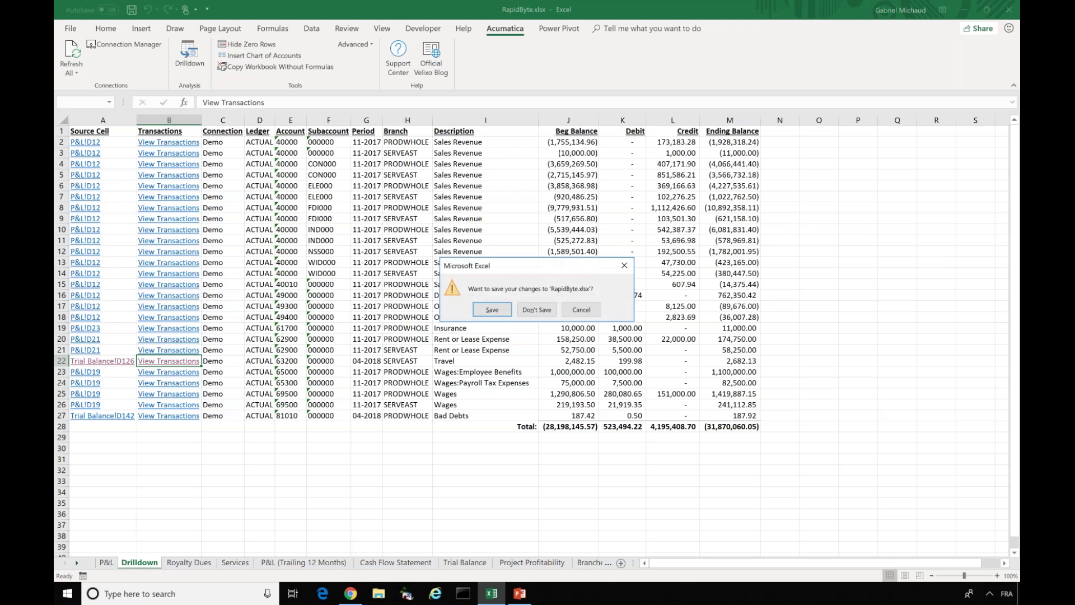
left_click(538, 309)
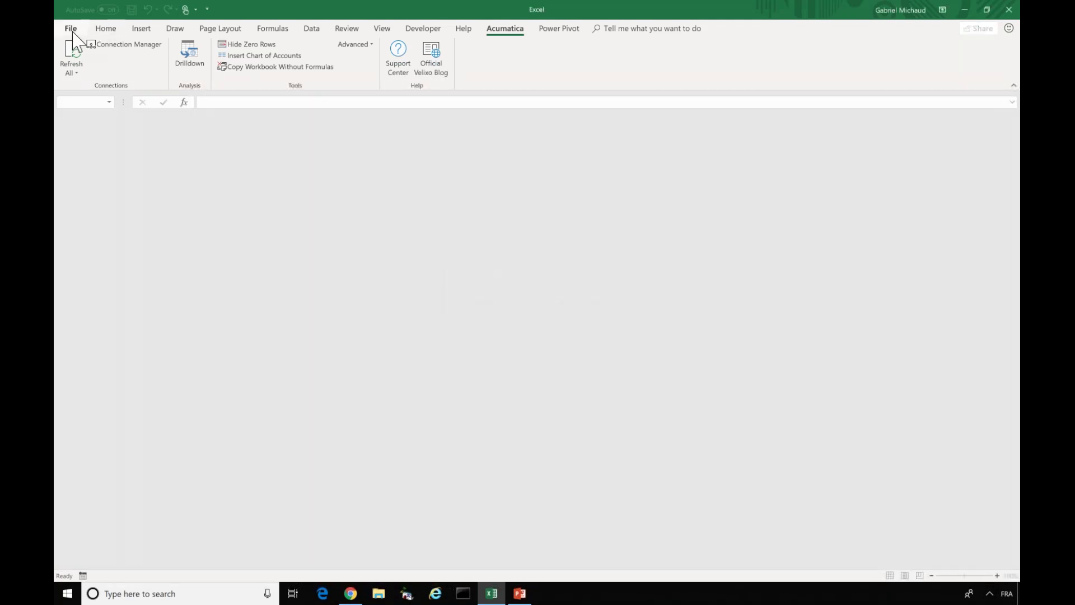
left_click(72, 29)
left_click(81, 80)
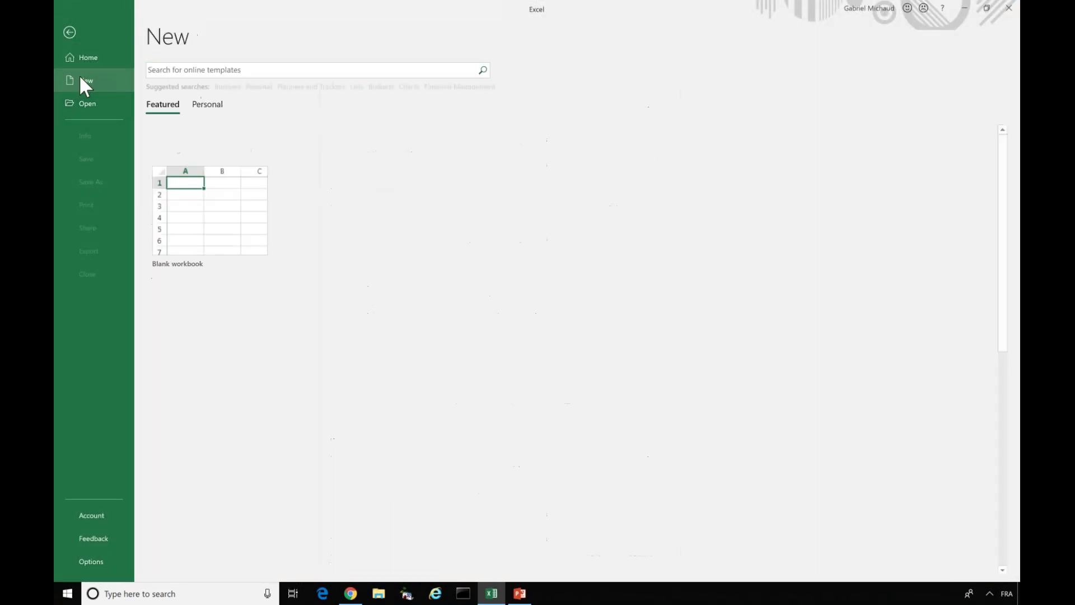
left_click(188, 238)
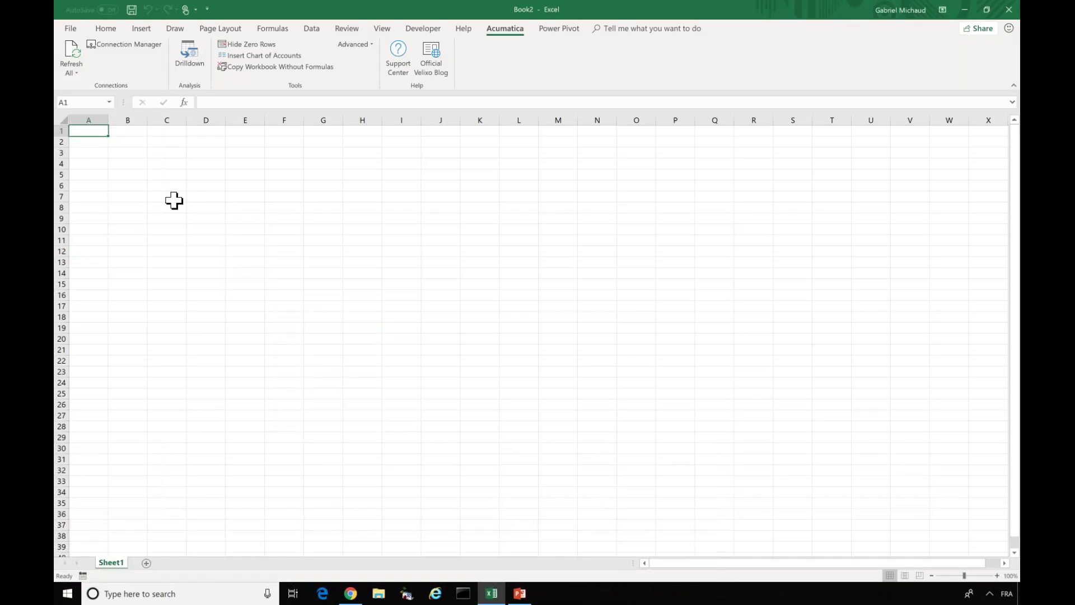
left_click(134, 47)
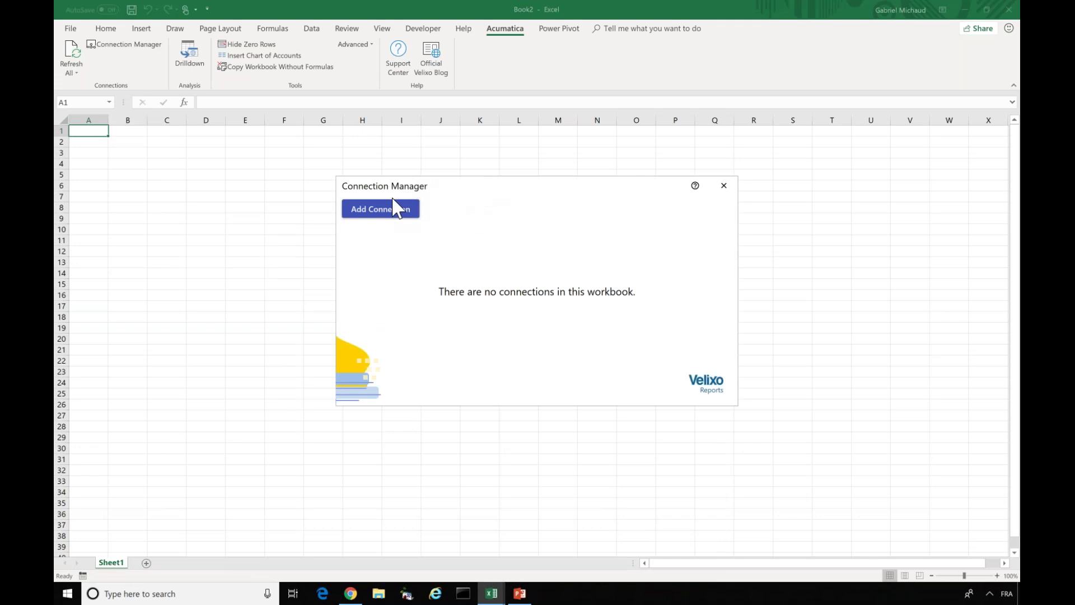
left_click(384, 213)
type("Demo")
key("Tab")
type("https://test.v")
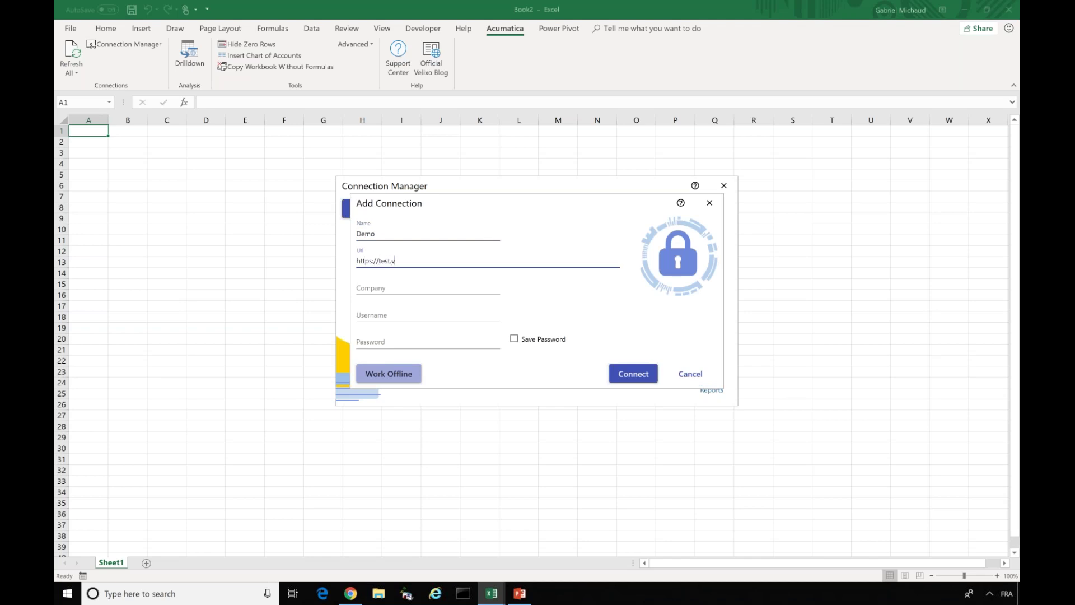
type("elixo.com/2018R2")
key("Tab")
type("SalesDe")
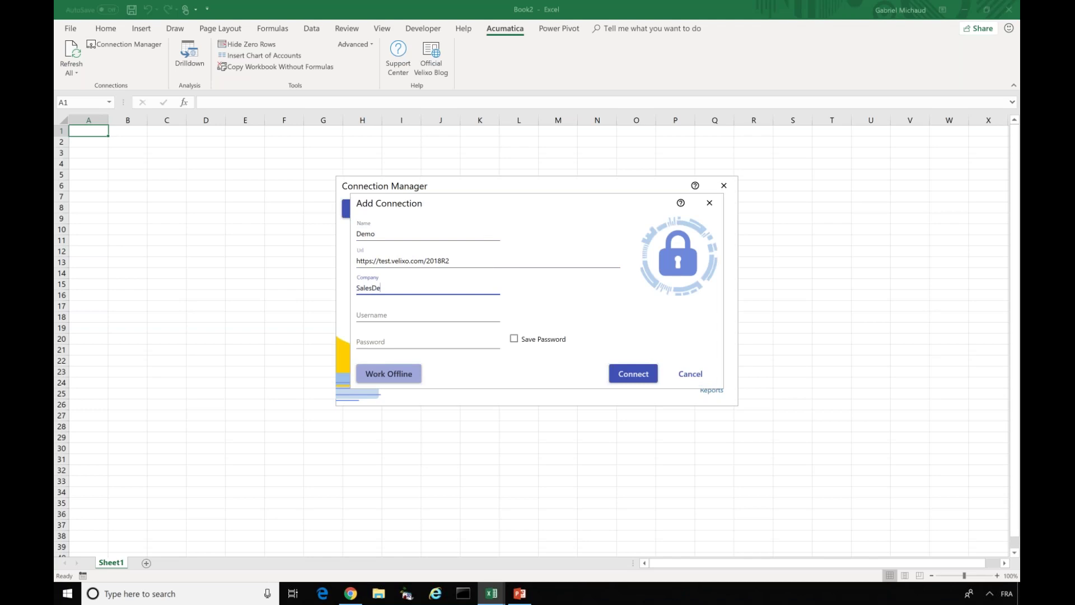
type("mo")
- Enter the username admin and the account password, connect to Acumatica, and close the Connection Manager
key("Tab")
type("ad")
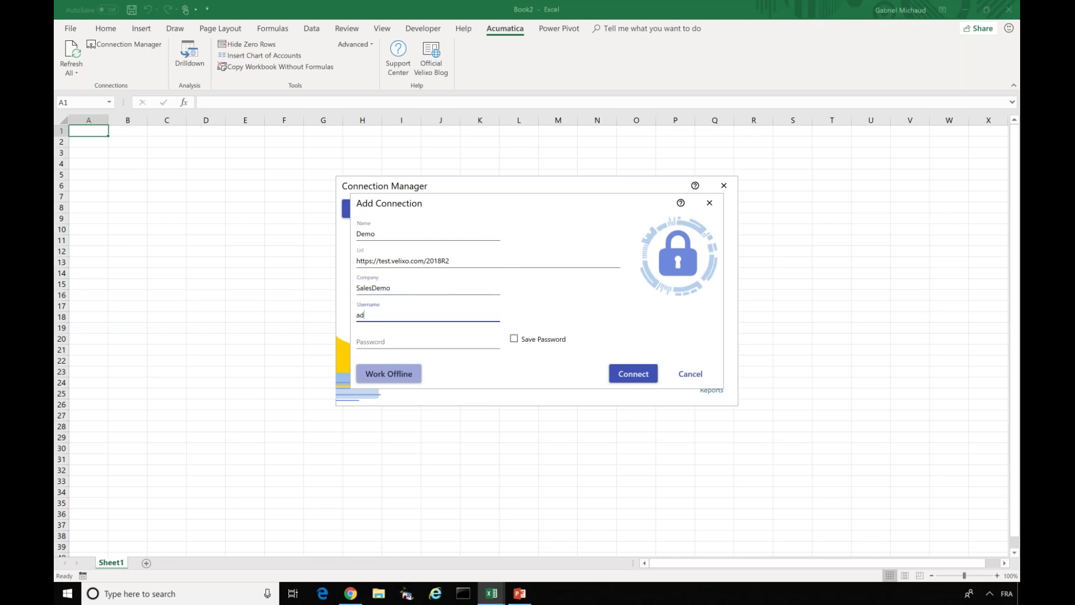
type("min")
key("Tab")
type("•••••••••")
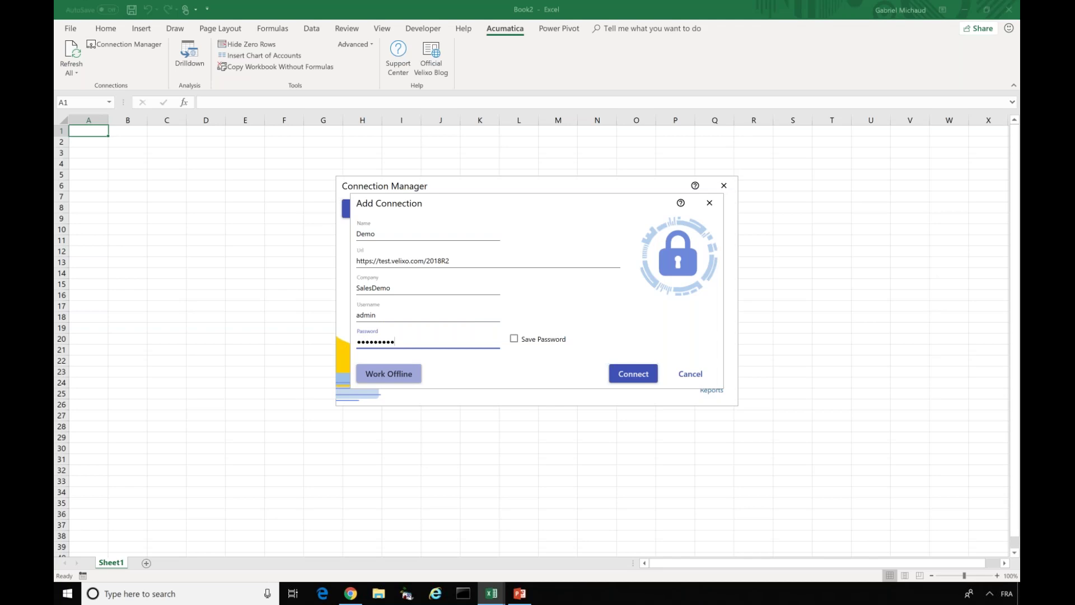
type("•")
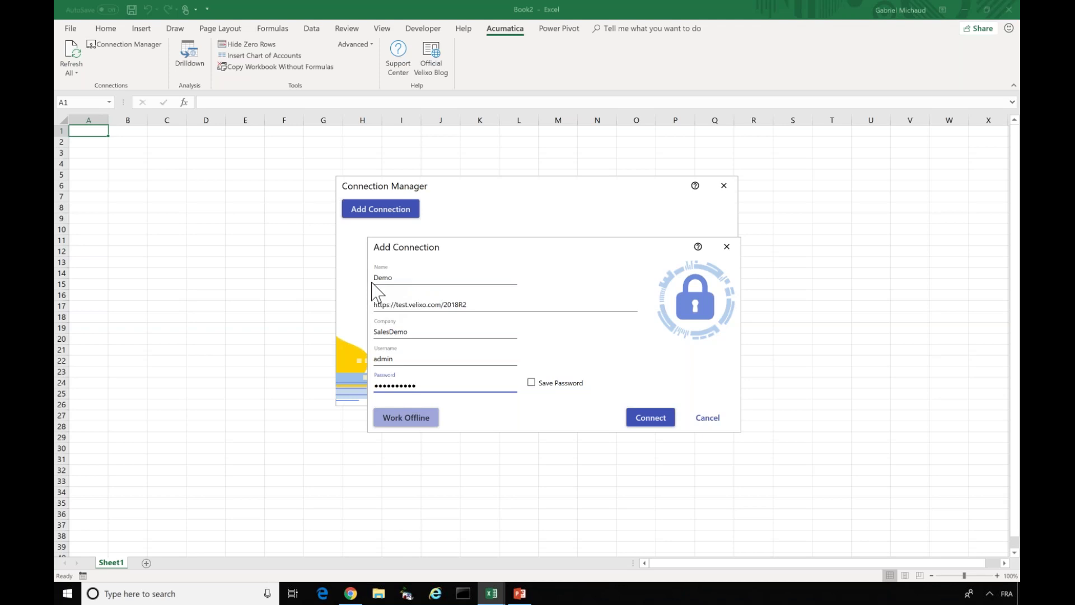
left_click(648, 420)
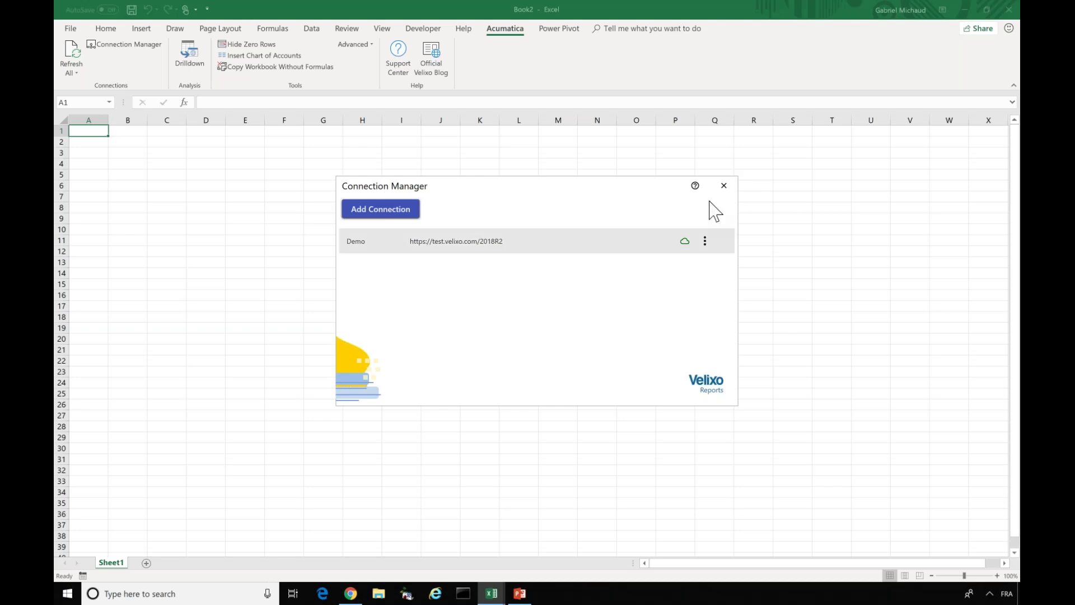
left_click(716, 189)
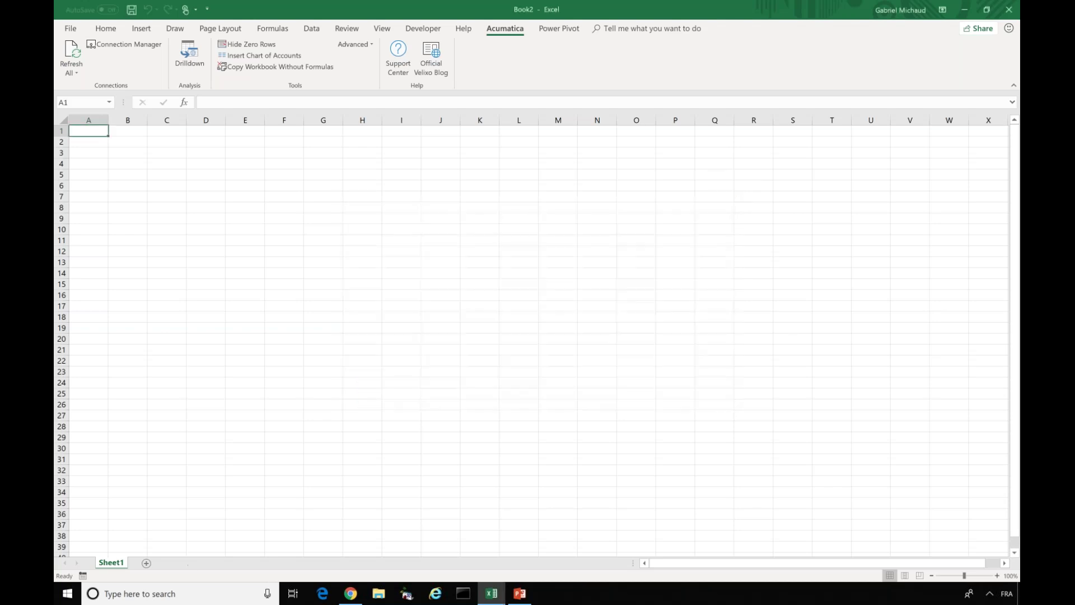
- Insert the chart of accounts from the Demo connection at A1 and select B1
left_click(244, 58)
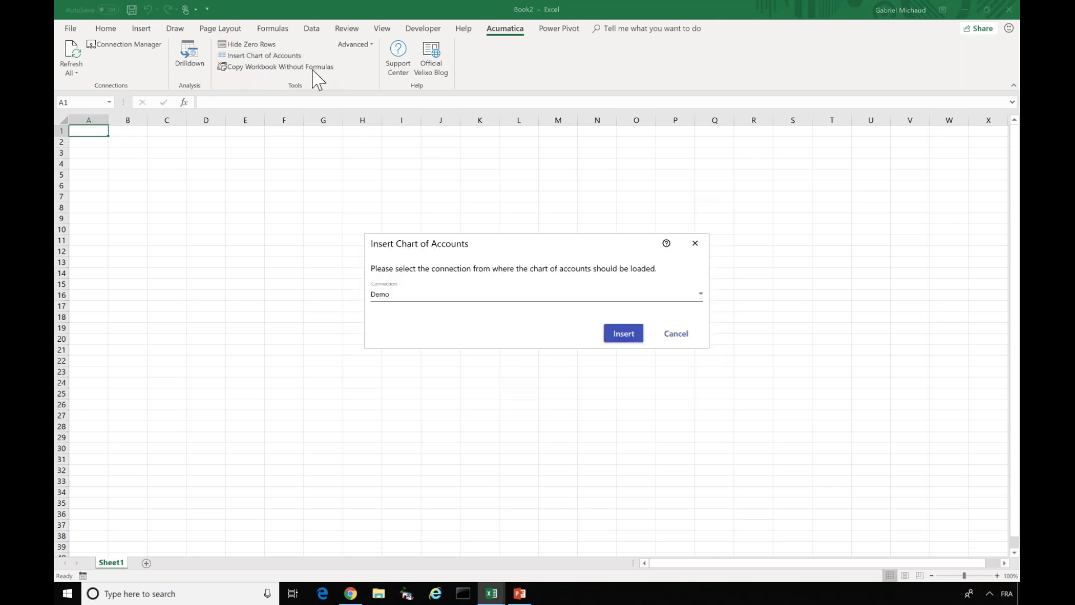
left_click(628, 335)
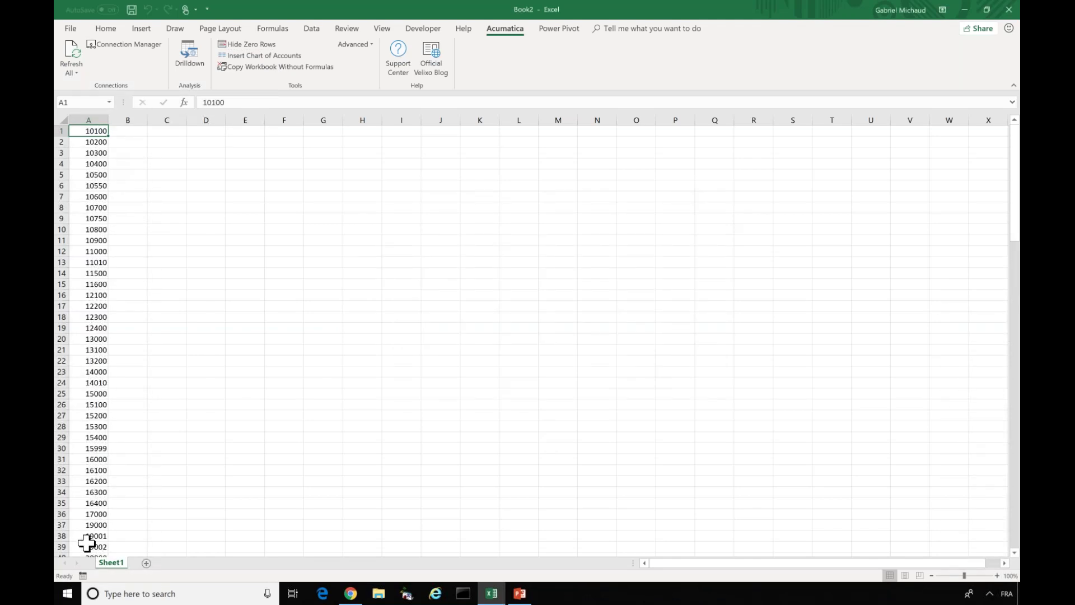
key("Right")
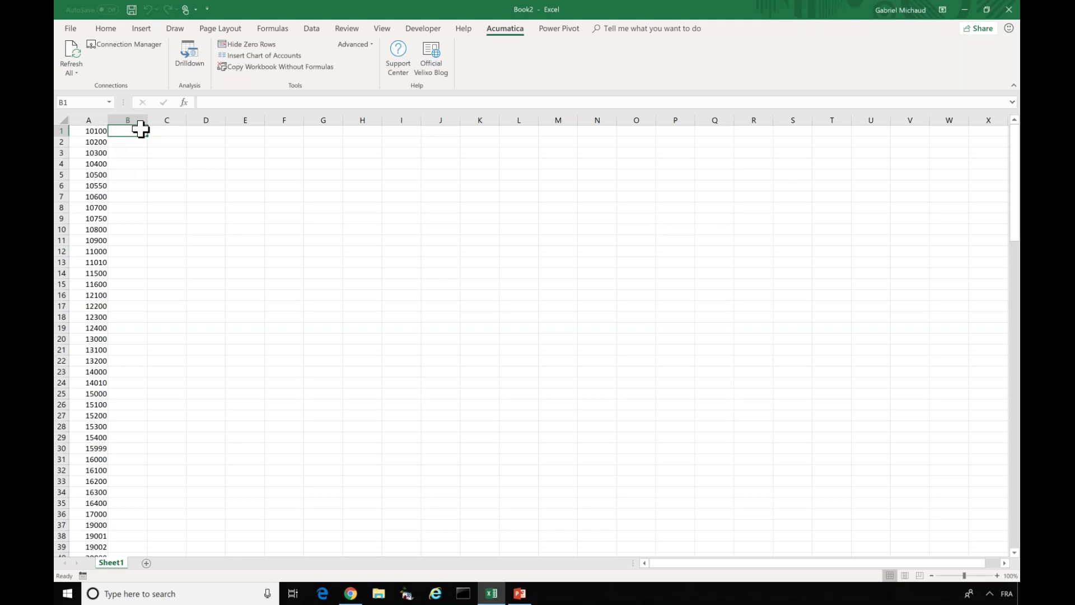
type("=ACCOUN")
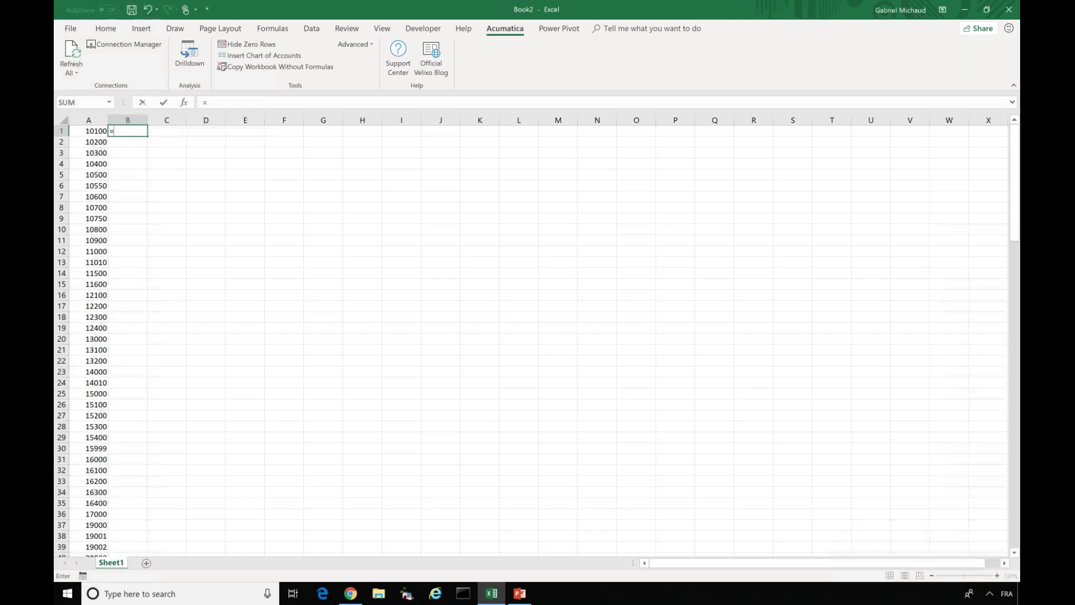
key("BackSpace")
key("BackSpace")
key("BackSpace")
key("BackSpace")
key("BackSpace")
key("BackSpace")
key("BackSpace")
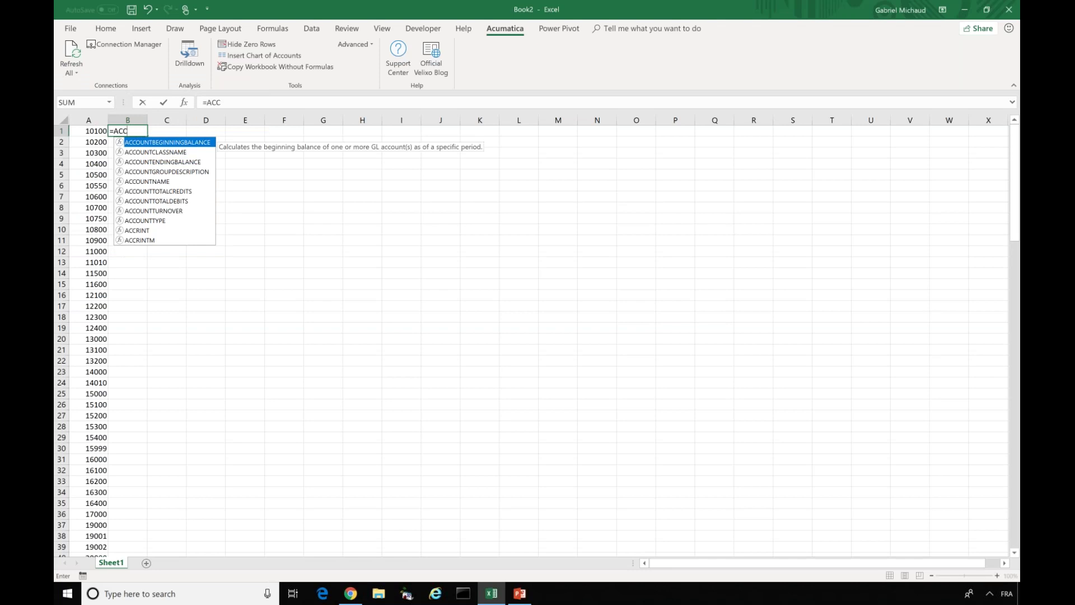
- Start inserting a function in B1 and choose the Acumatica General Ledger Module function category
left_click(286, 29)
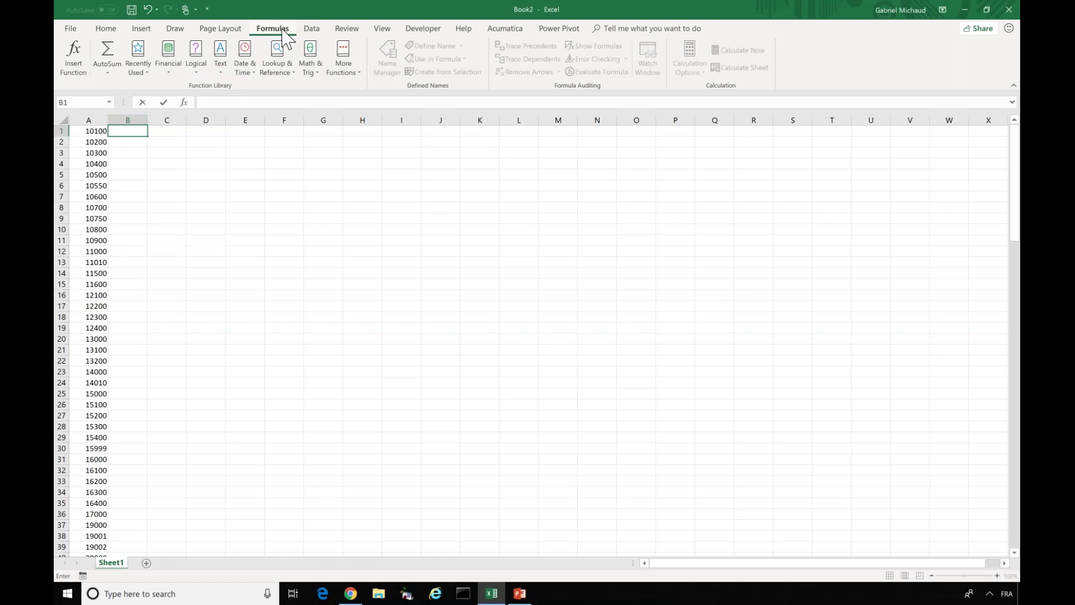
left_click(73, 66)
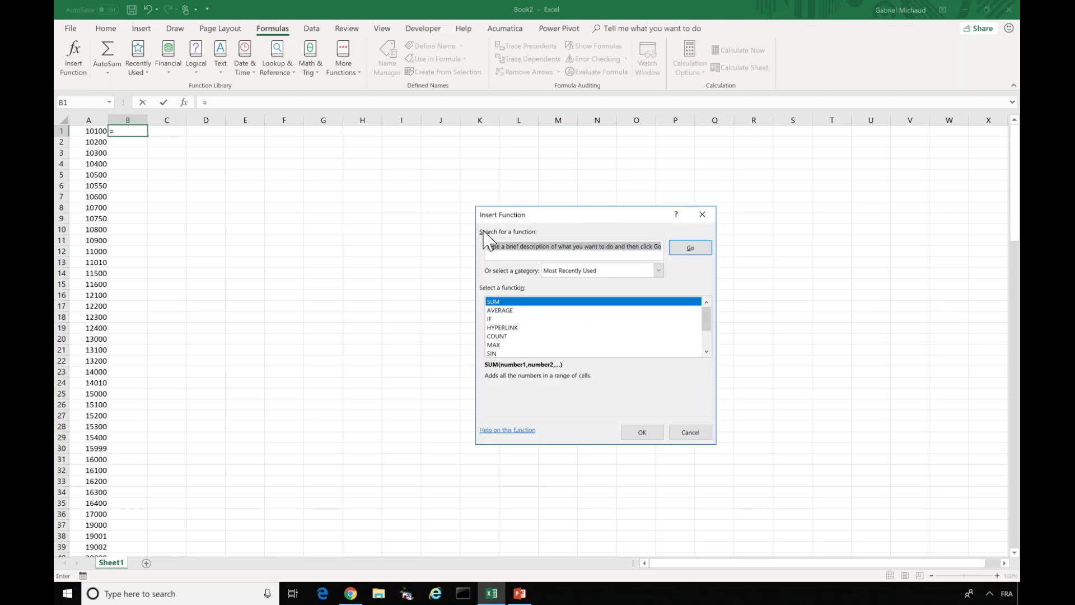
left_click(569, 272)
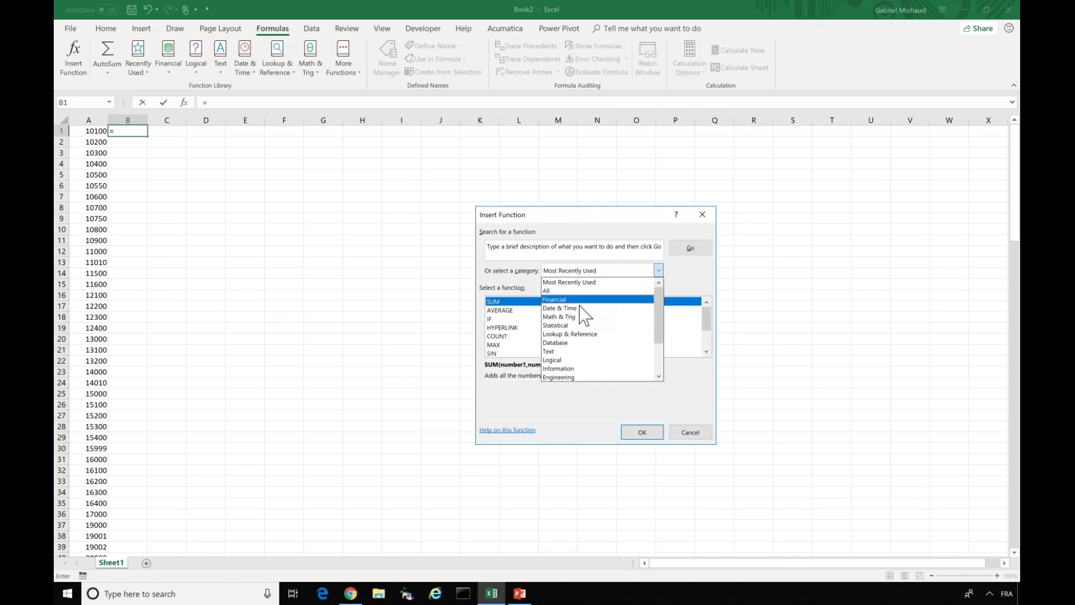
left_click_drag(658, 333, 650, 375)
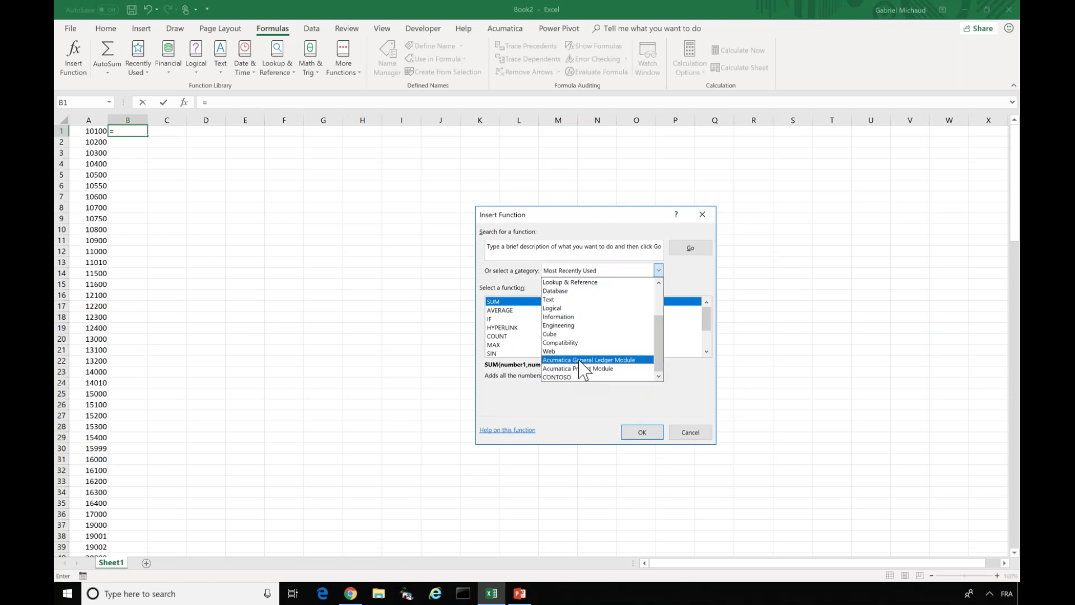
left_click(635, 361)
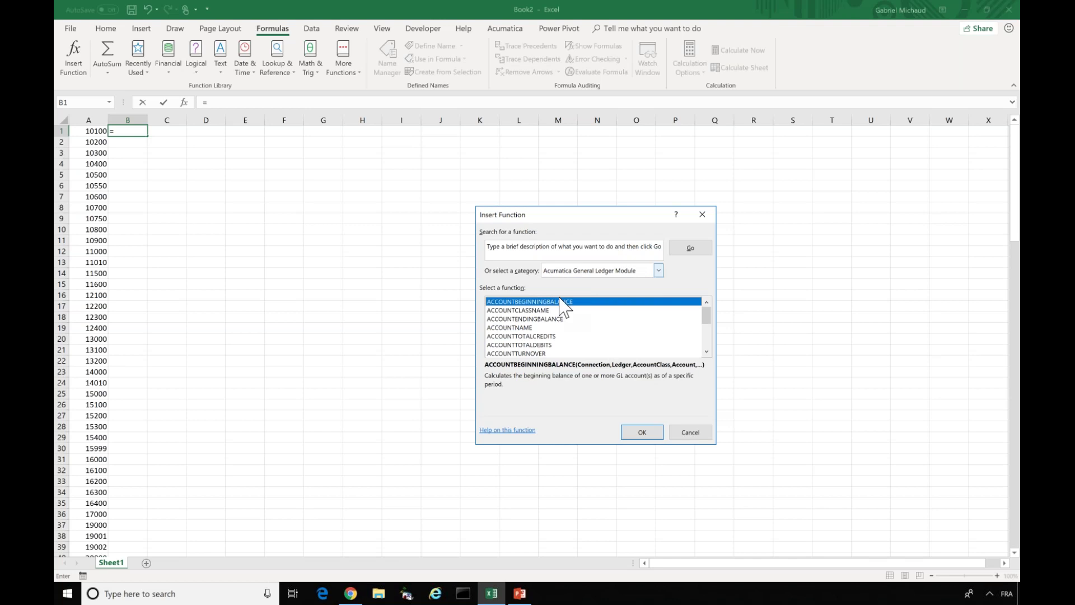
- Examine the descriptions and arguments of the Acumatica General Ledger functions, from ACCOUNTCLASSNAME through FINANCIALPERIODSTARTDATE
left_click(526, 311)
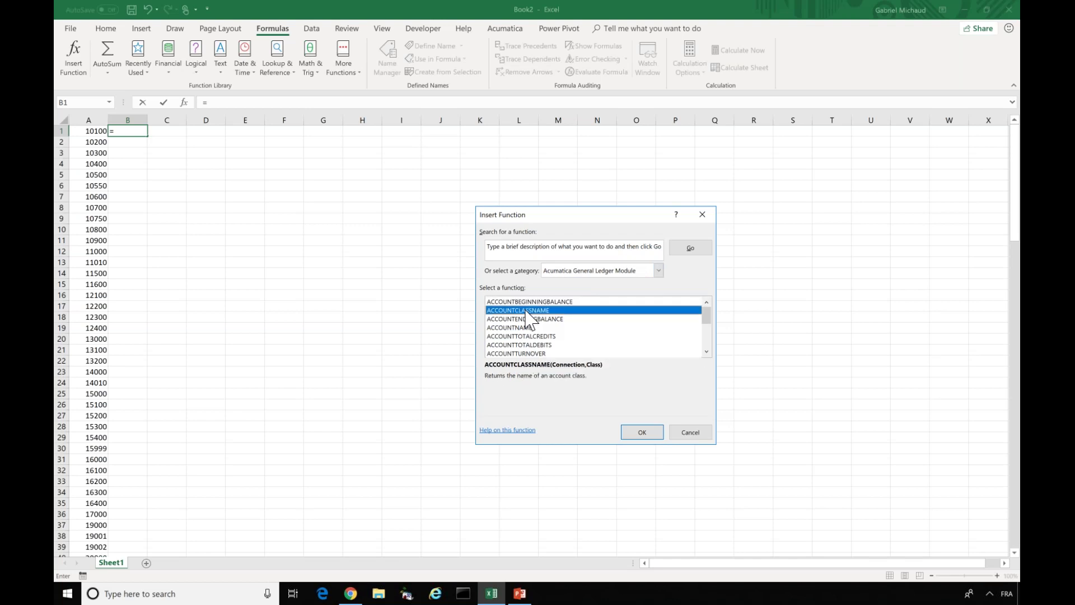
key("Down")
key("Down")
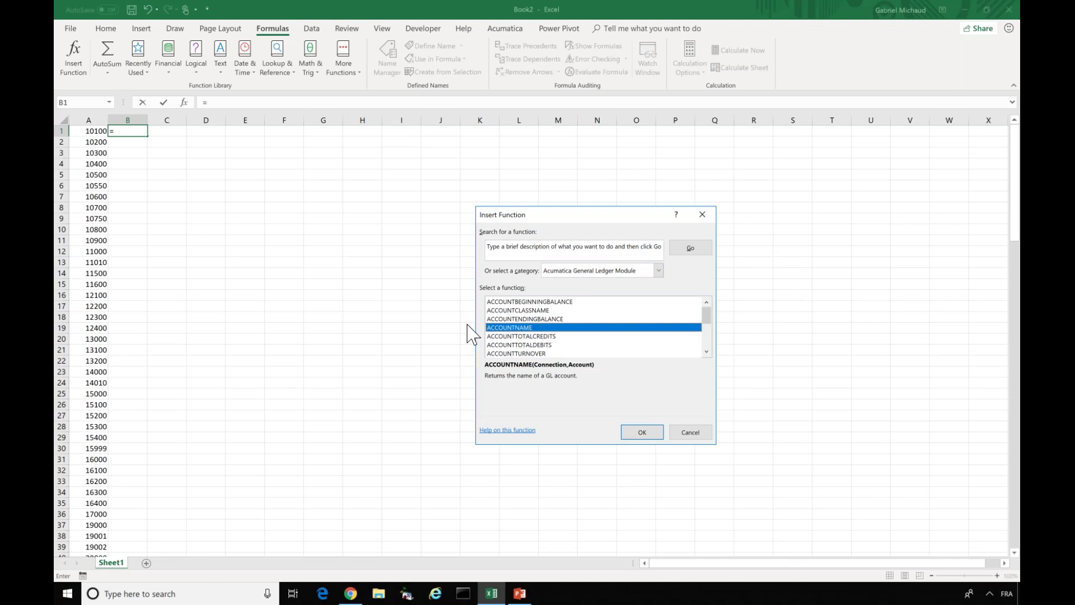
left_click(708, 352)
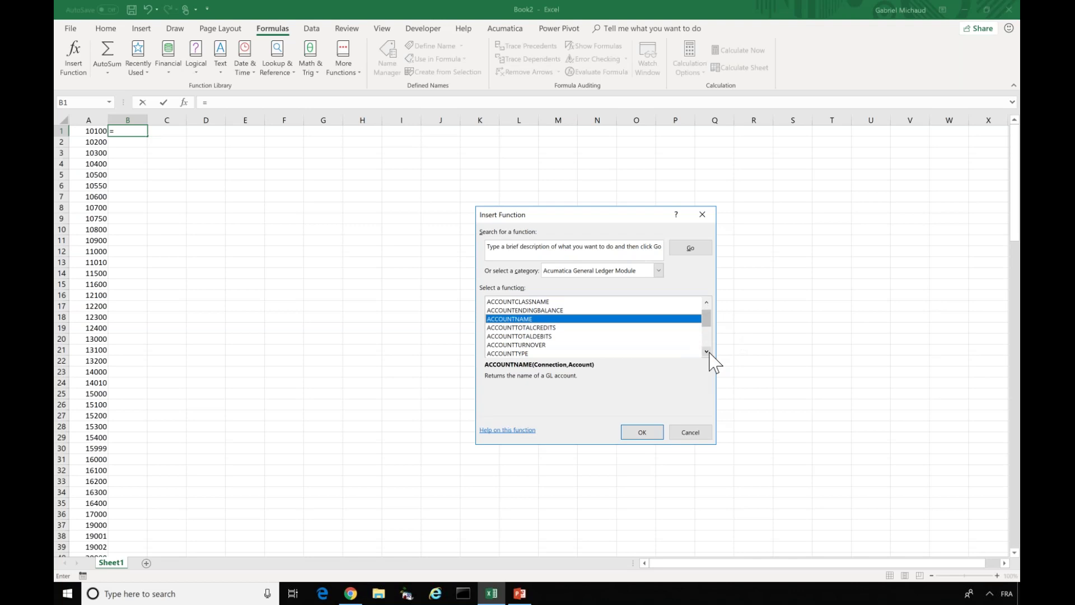
left_click(550, 328)
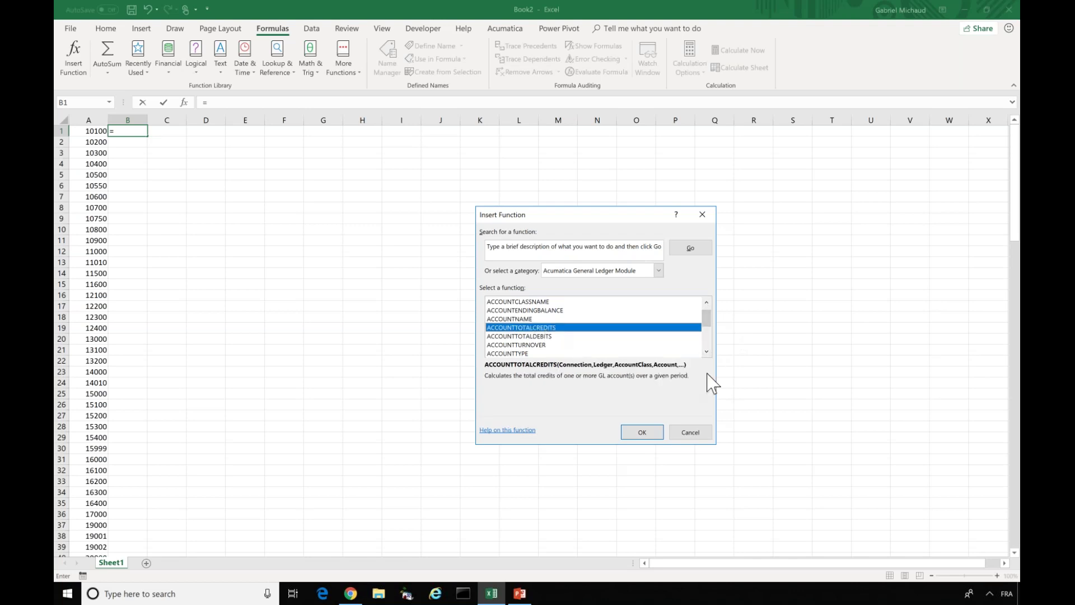
key("Down")
key("Down")
key("Down")
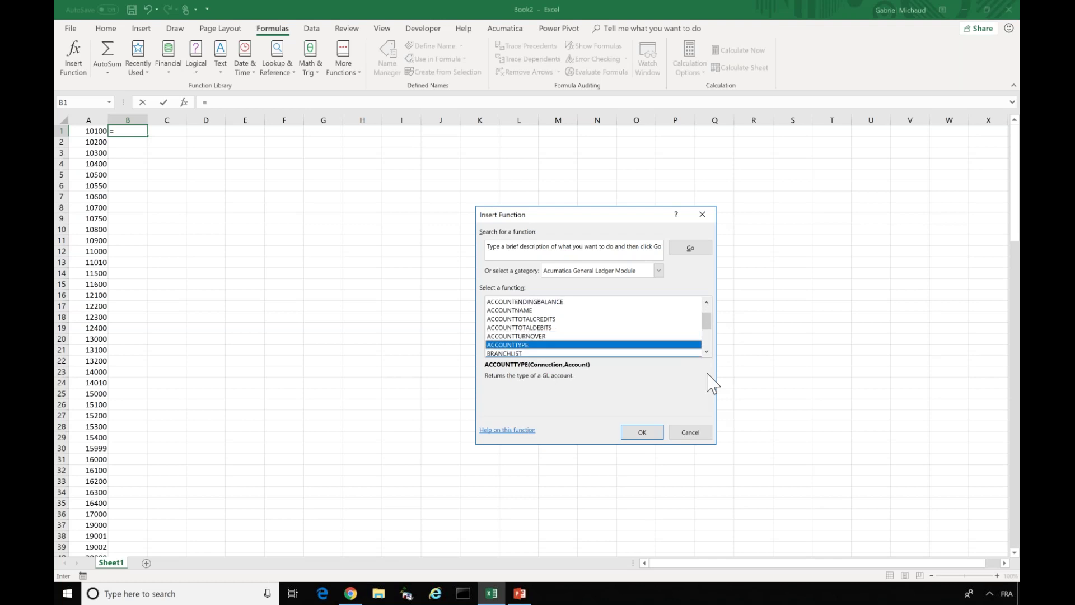
key("Down")
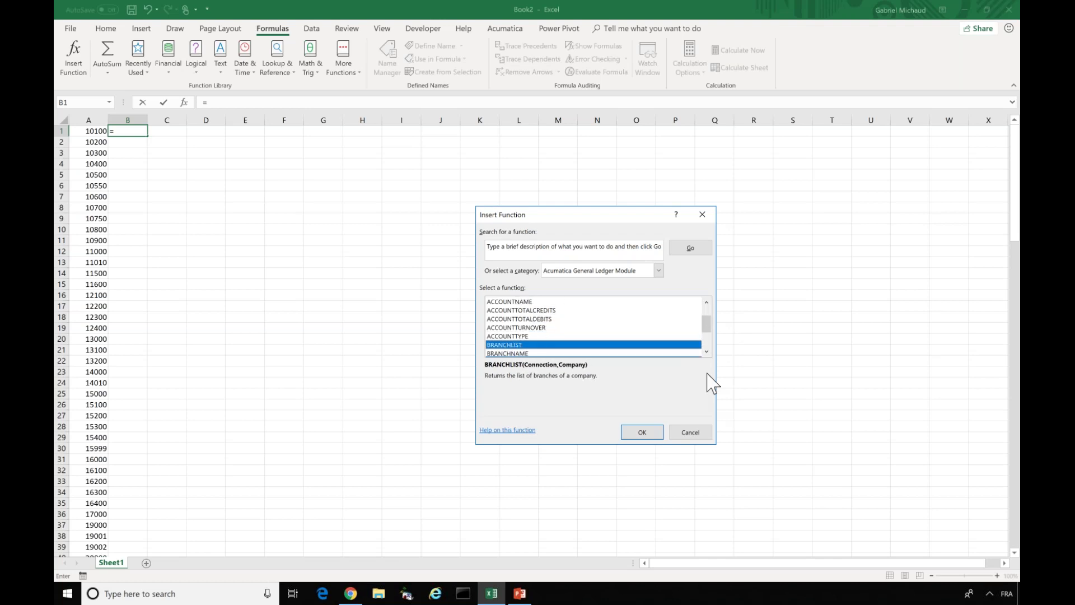
key("Down")
key("Down")
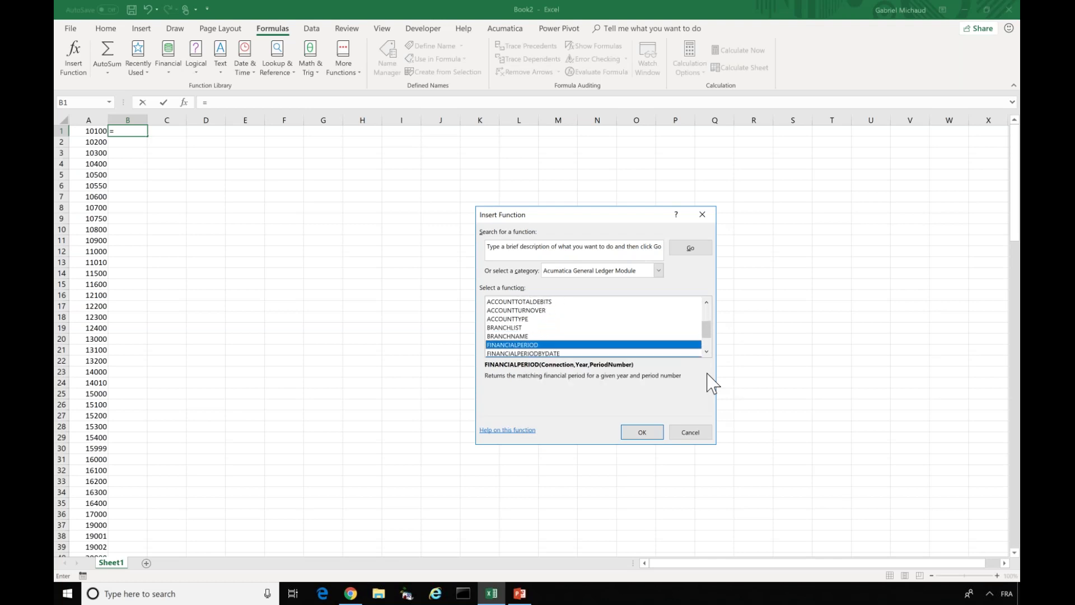
key("Down")
key("Down")
key("Down")
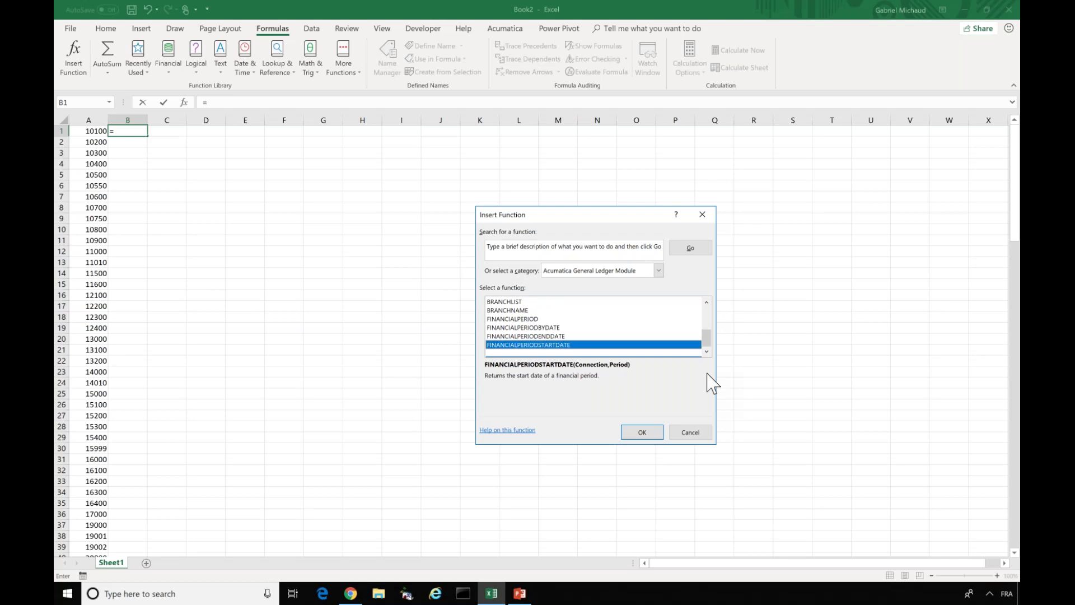
- Review the descriptions and arguments of the FINANCIALPERIODENDDATE and FINANCIALPERIODBYDATE functions
key("Up")
key("Up")
key("Up")
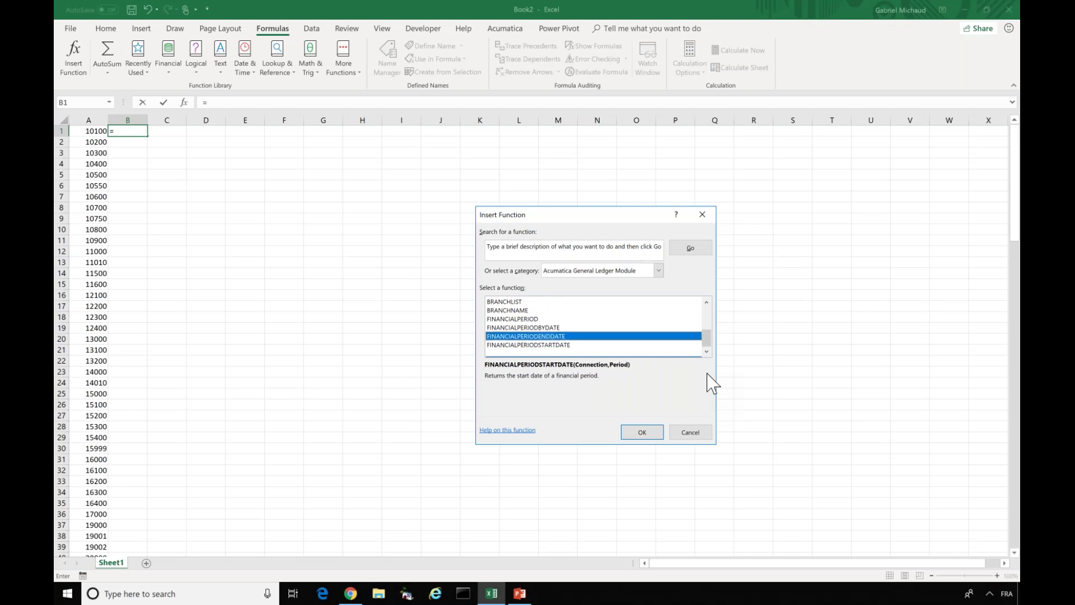
key("Down")
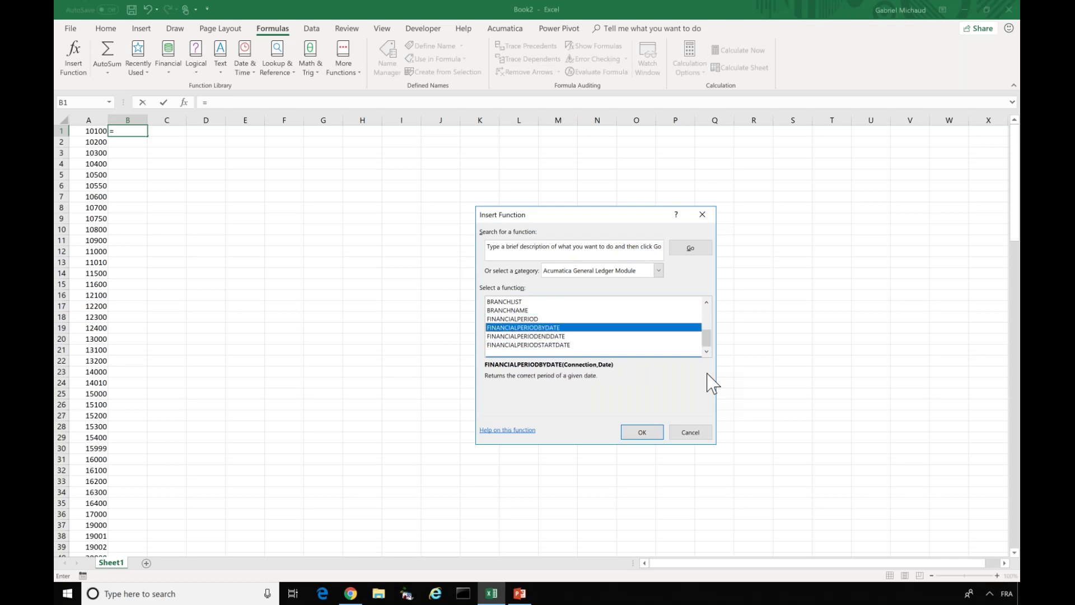
- Examine the functions in the Acumatica Project Module category, from ACCOUNTGROUPDESCRIPTION through PROJECTREVISEDBUDGETQUANTITY
left_click(553, 270)
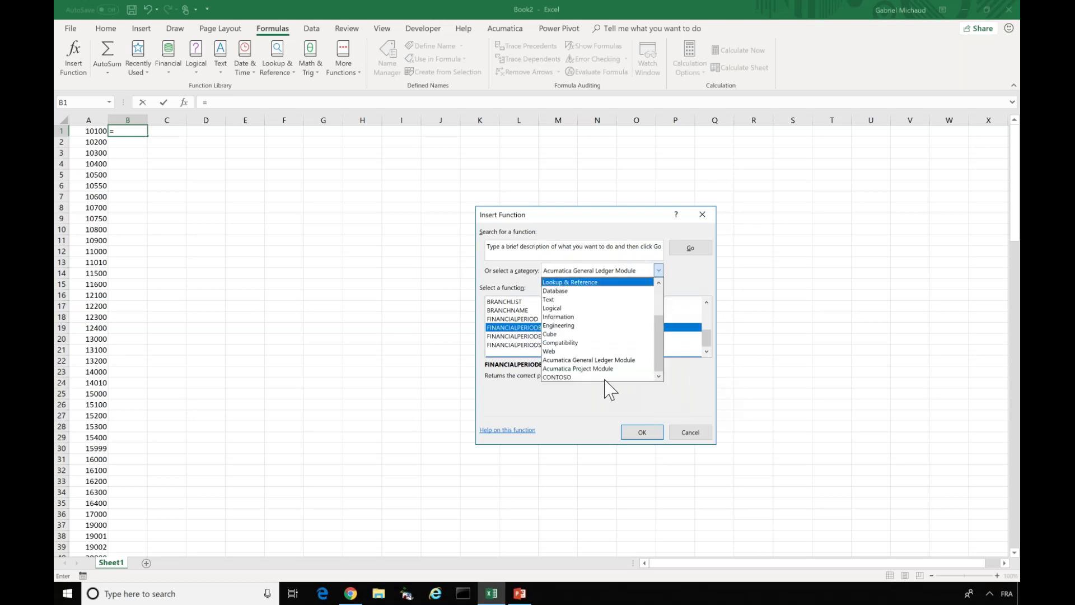
left_click(577, 368)
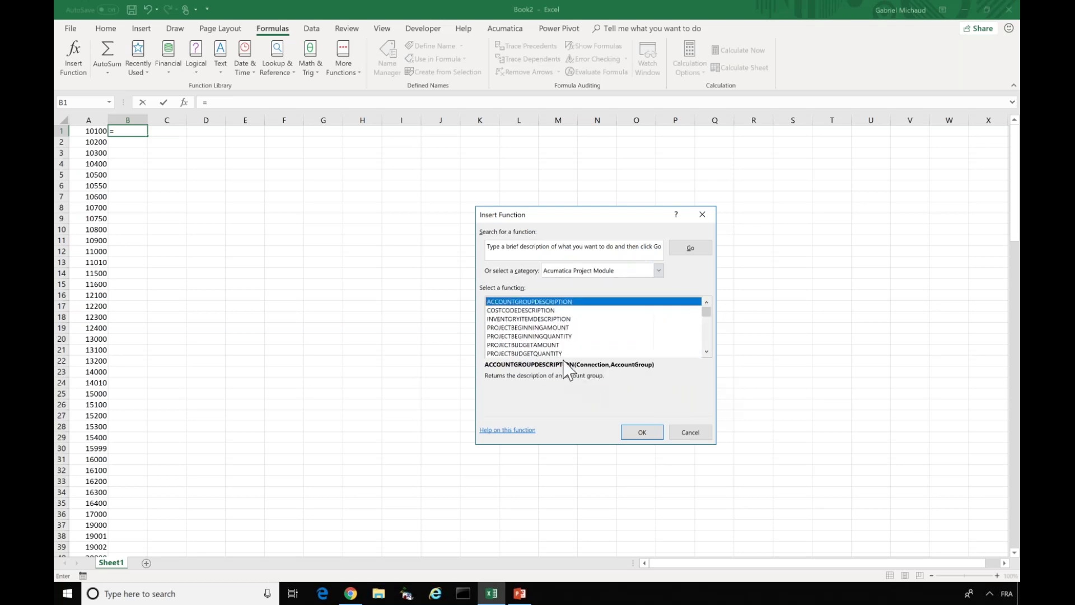
left_click(550, 311)
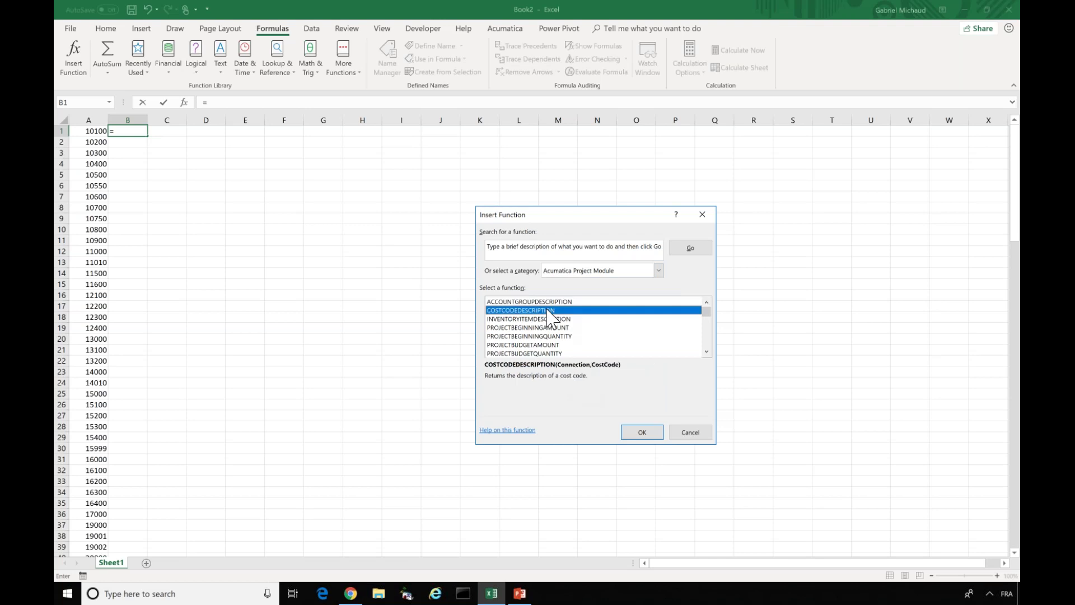
key("Down")
key("Down")
key("Down")
key("Down")
key("Down")
key("Down")
key("Down")
key("Down")
key("Down")
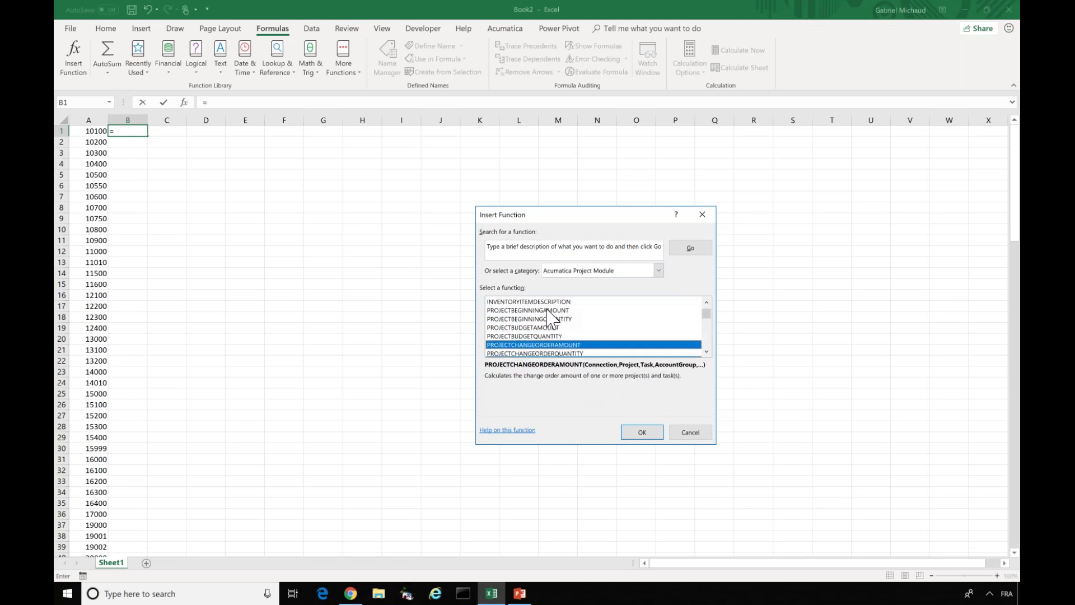
key("Down")
key("Down")
key("Down")
key("Down")
key("Down")
key("Down")
key("Down")
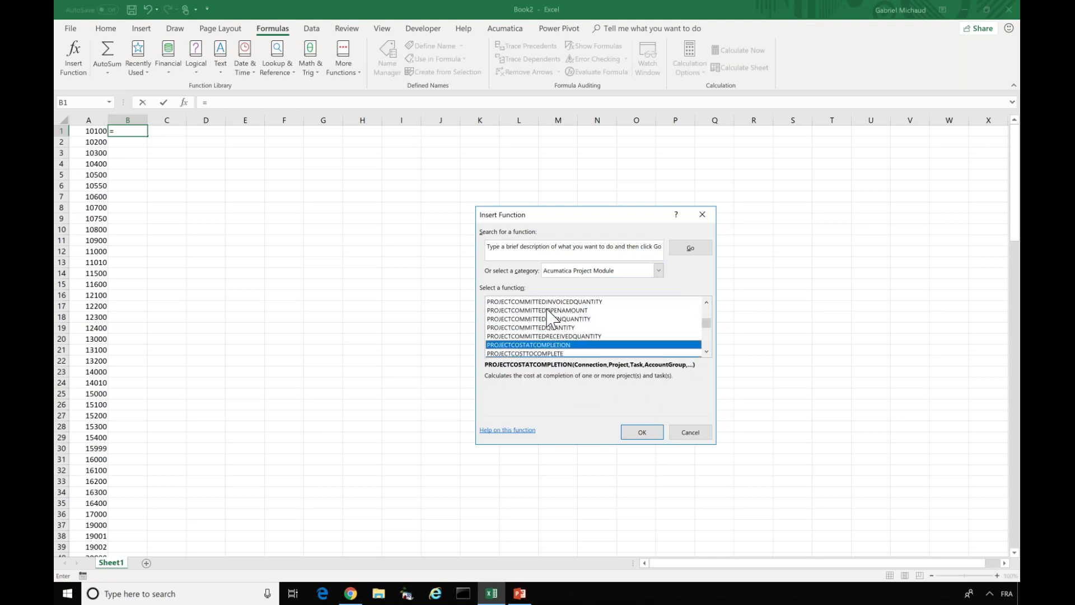
key("Down")
key("Down")
key("Down")
key("Down")
key("Down")
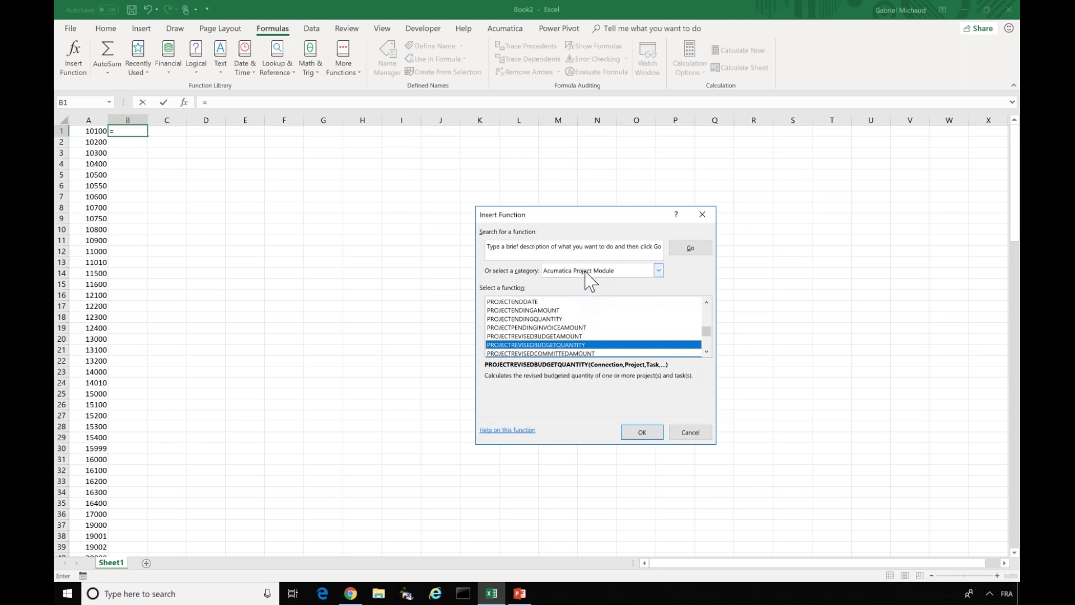
- Return to the Acumatica General Ledger Module category and choose the ACCOUNTNAME function for B1
left_click(589, 272)
left_click(583, 359)
left_click(544, 329)
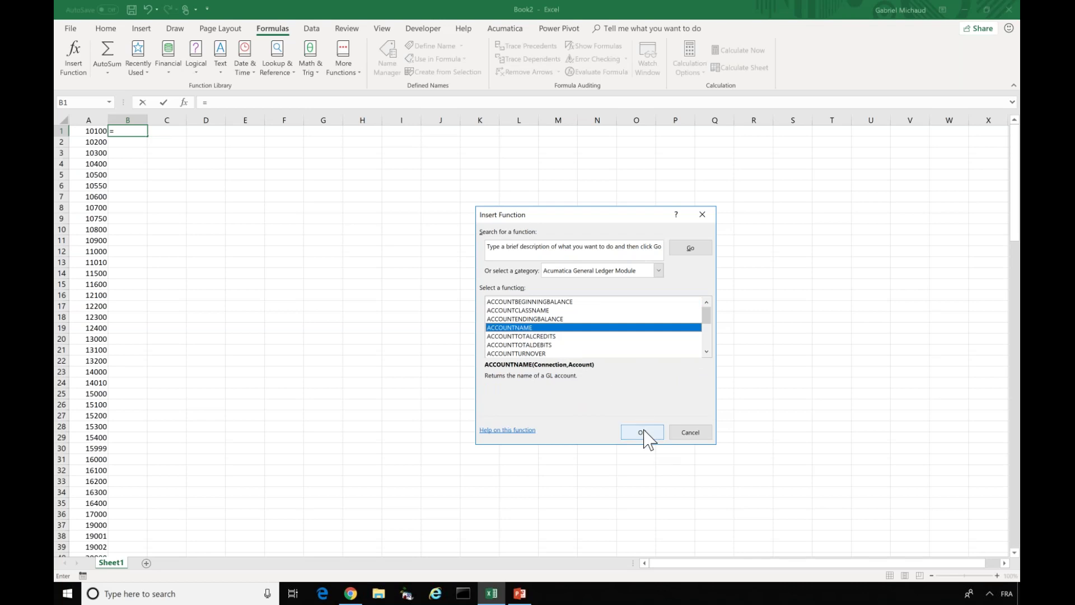
left_click(641, 432)
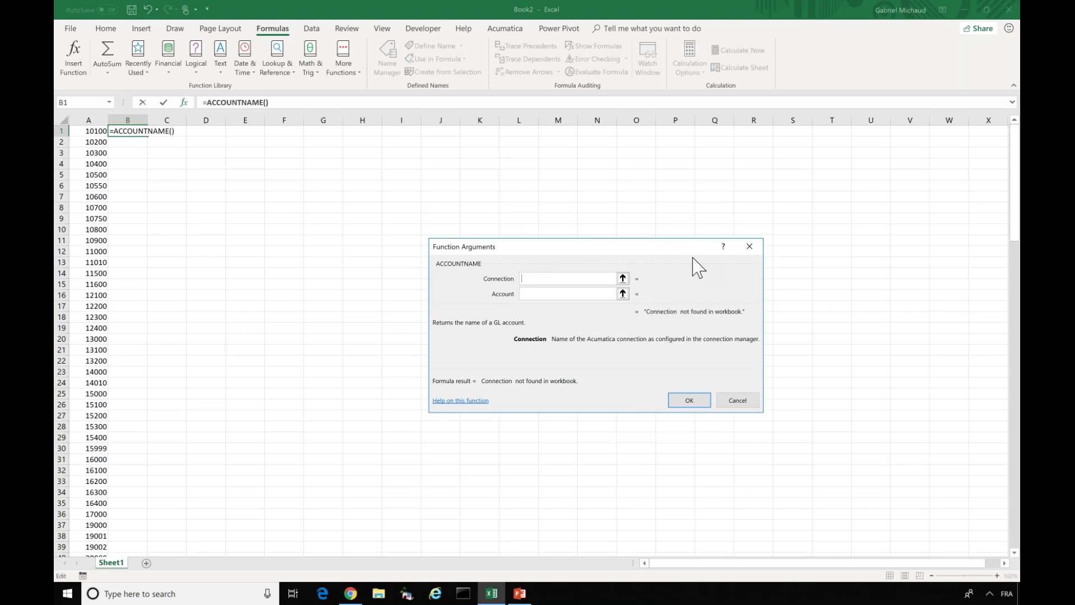
- Set the ACCOUNTNAME arguments to connection Demo and account A1, and insert the function in B1
key("super+a")
left_click(545, 285)
type("Demo")
key("Tab")
left_click(531, 296)
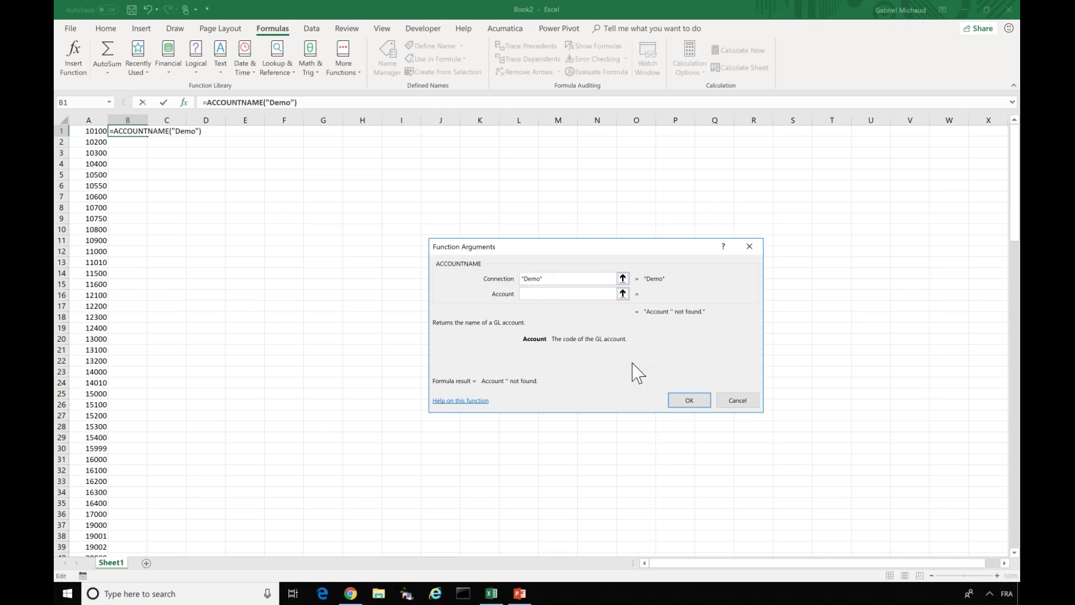
left_click(93, 131)
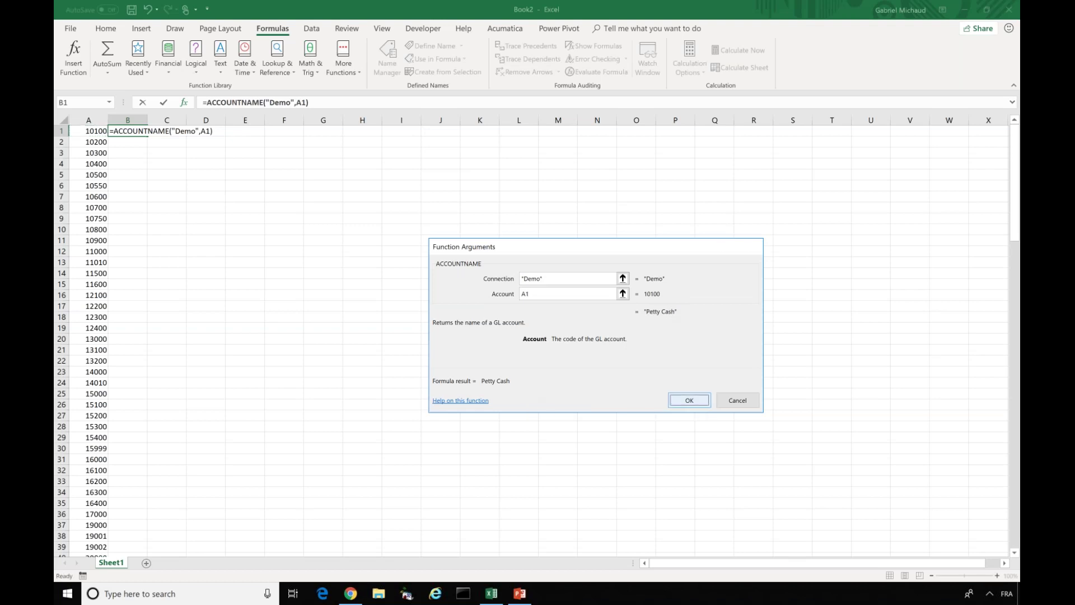
left_click(689, 401)
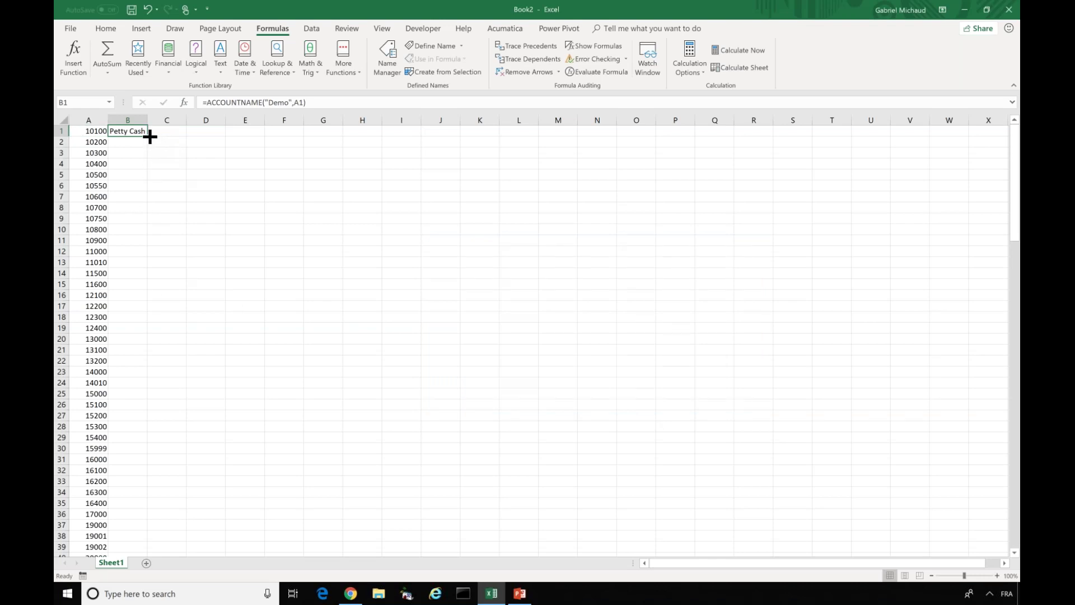
- Fill the ACCOUNTNAME formula down column B for all account codes and widen the column to fit the names
double_click(150, 136)
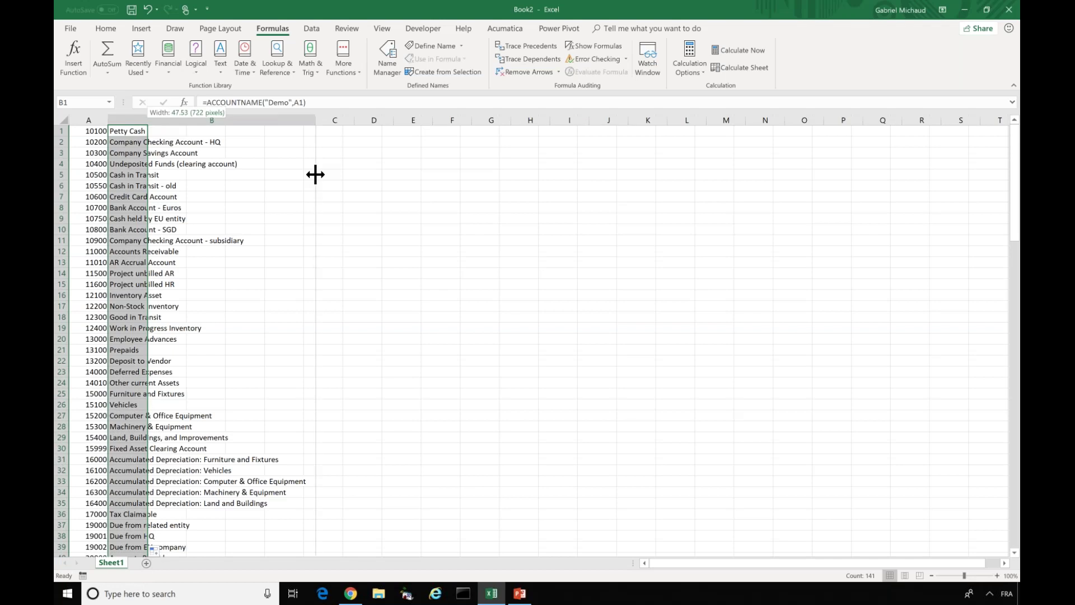
double_click(148, 120)
left_click(159, 132)
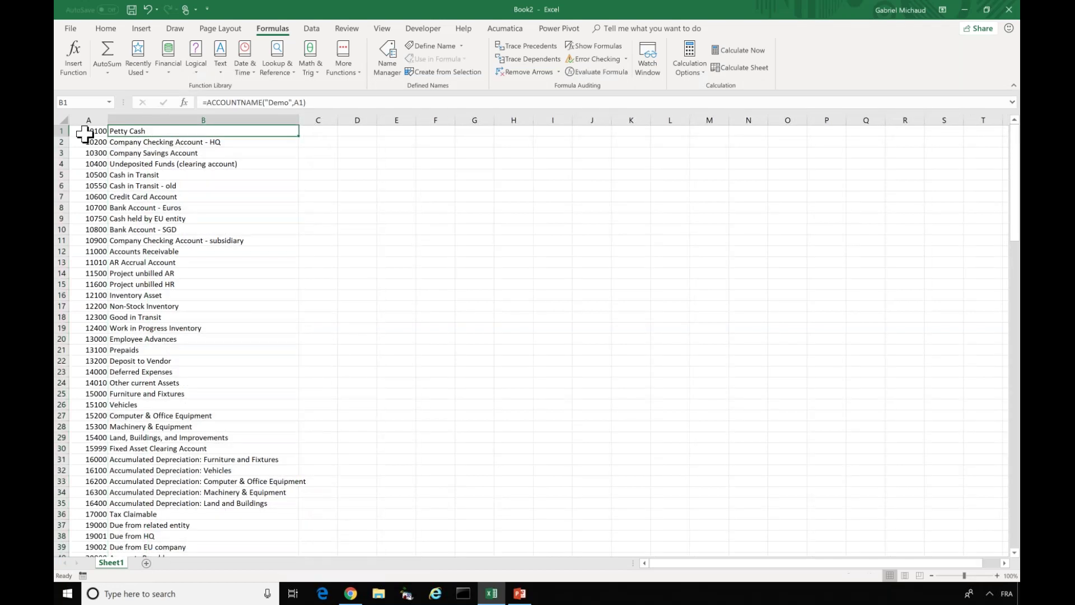
- Examine the ACCOUNTNAME formulas cell by cell down column B to row 30
key("Down")
key("Down")
key("Down")
key("Down")
key("Down")
key("Down")
key("Down")
key("Down")
key("Down")
key("Down")
key("Down")
key("Down")
key("Down")
key("Down")
key("Down")
key("Down")
key("Down")
key("Down")
key("Down")
key("Down")
key("Down")
key("Down")
key("Down")
key("Down")
key("Down")
key("Down")
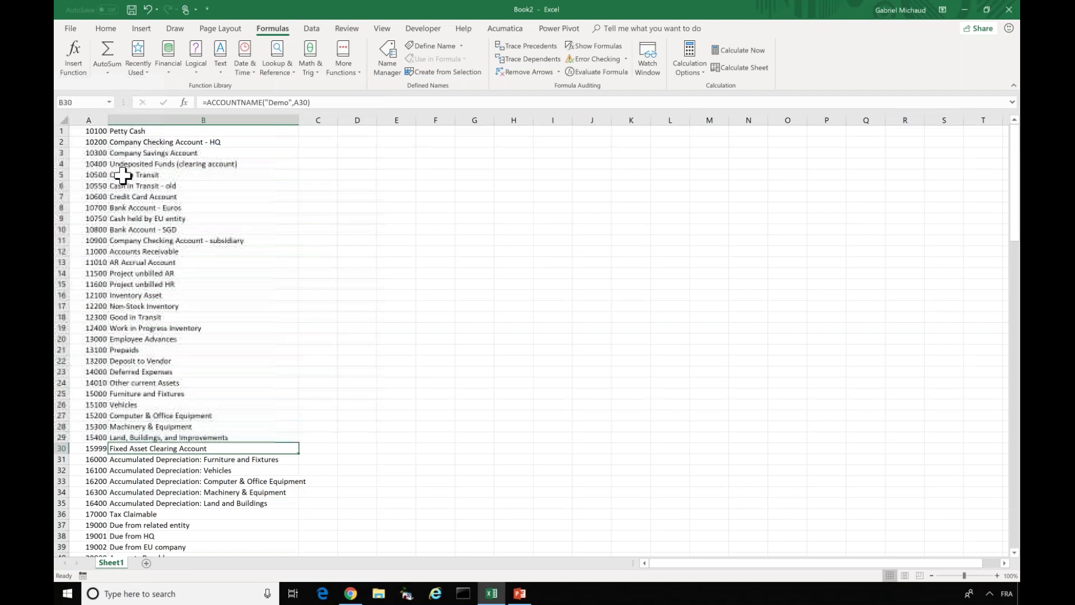
- Insert four blank rows above the account list
right_click(61, 130)
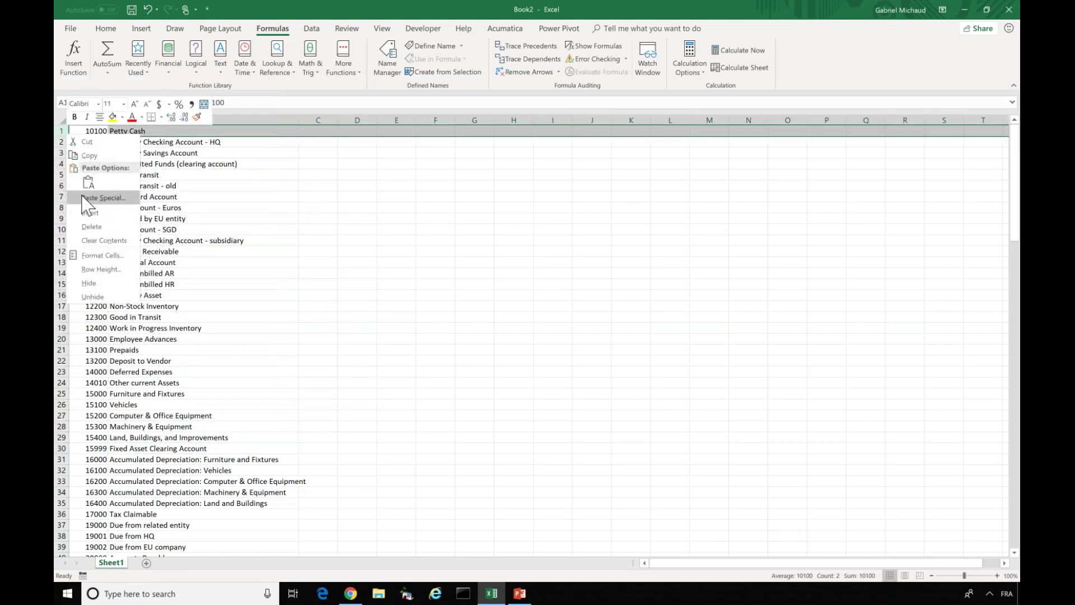
left_click(88, 212)
right_click(61, 130)
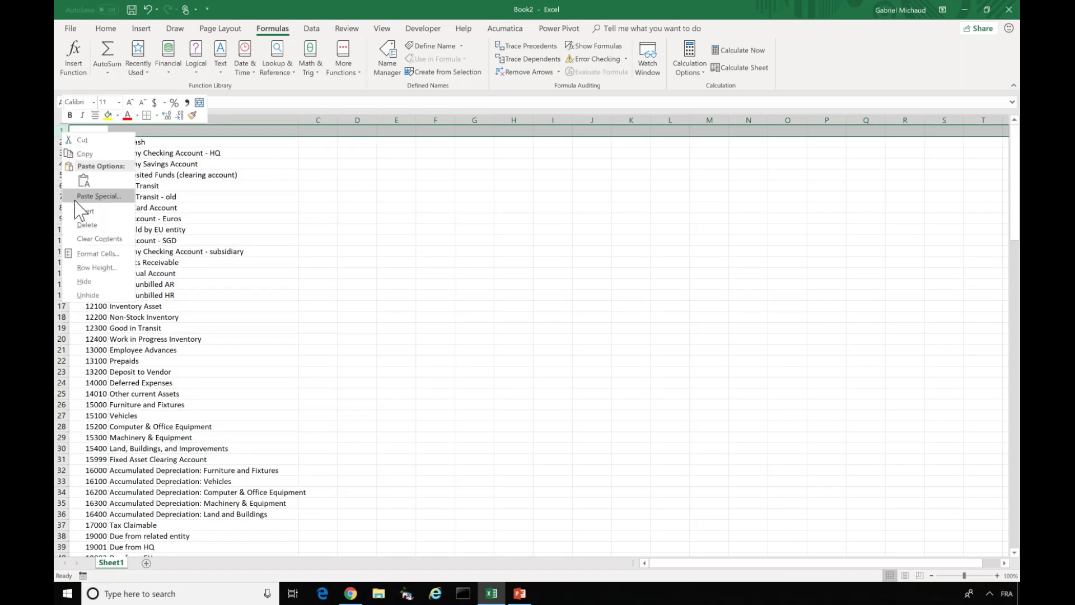
left_click(84, 211)
right_click(62, 130)
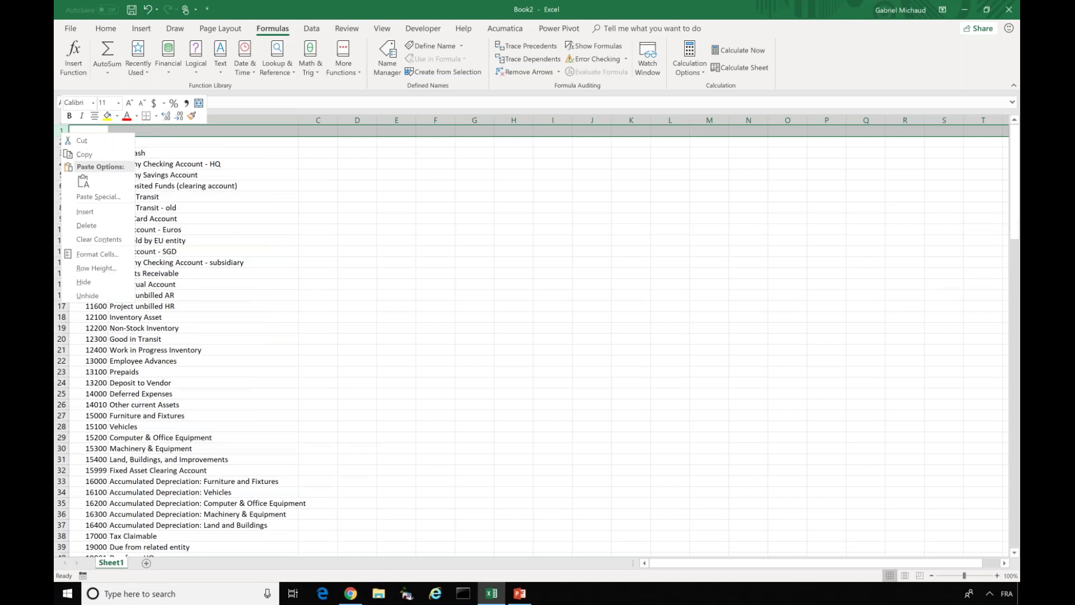
left_click(84, 212)
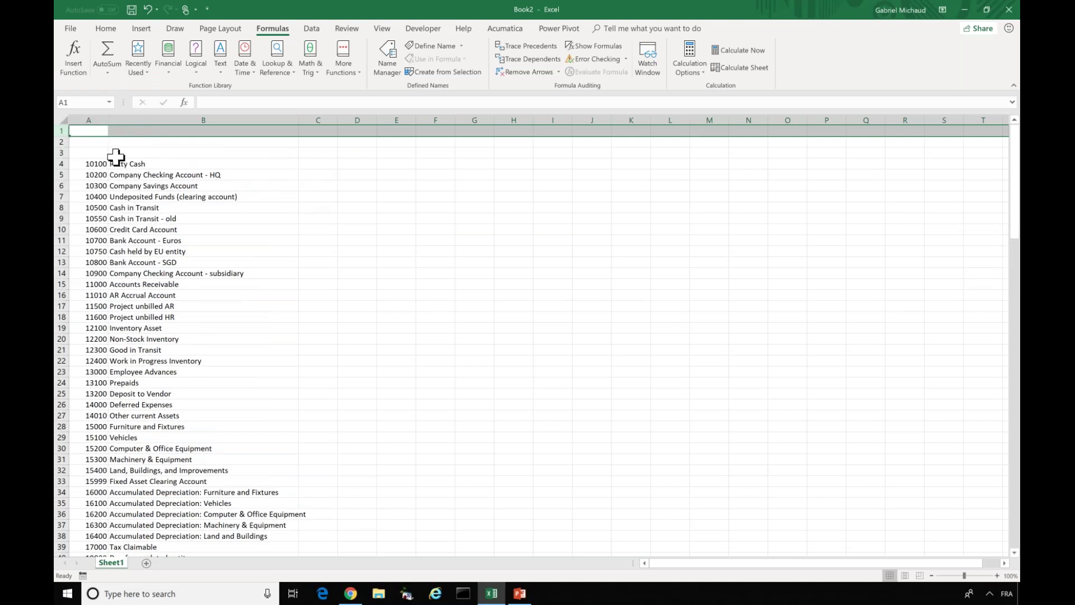
right_click(62, 130)
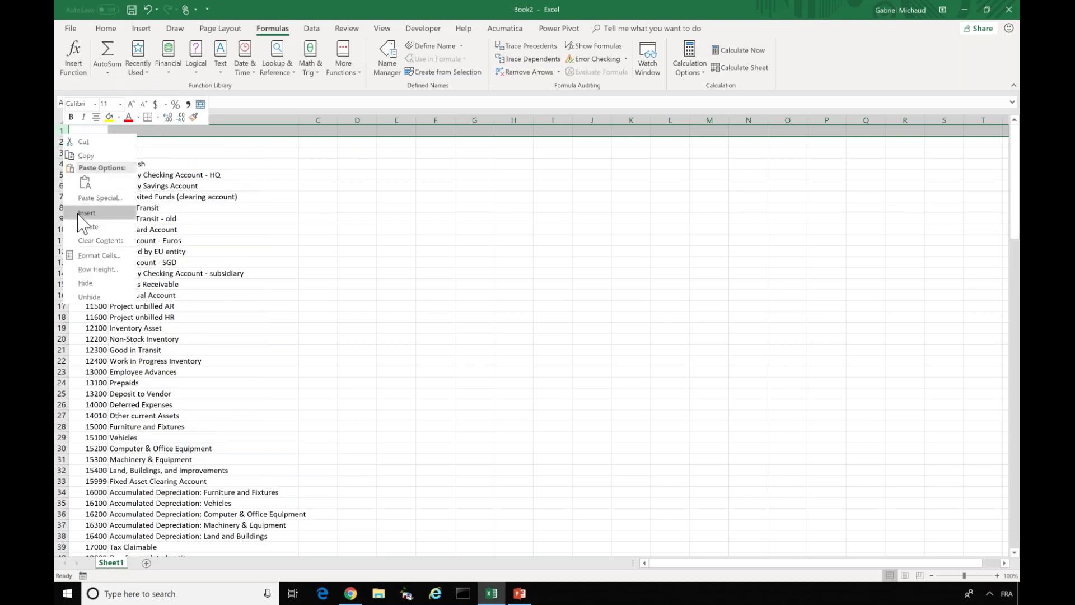
left_click(84, 212)
- Enter the bold, underlined heading Account Code in A4, and left-align and widen column A
left_click(88, 163)
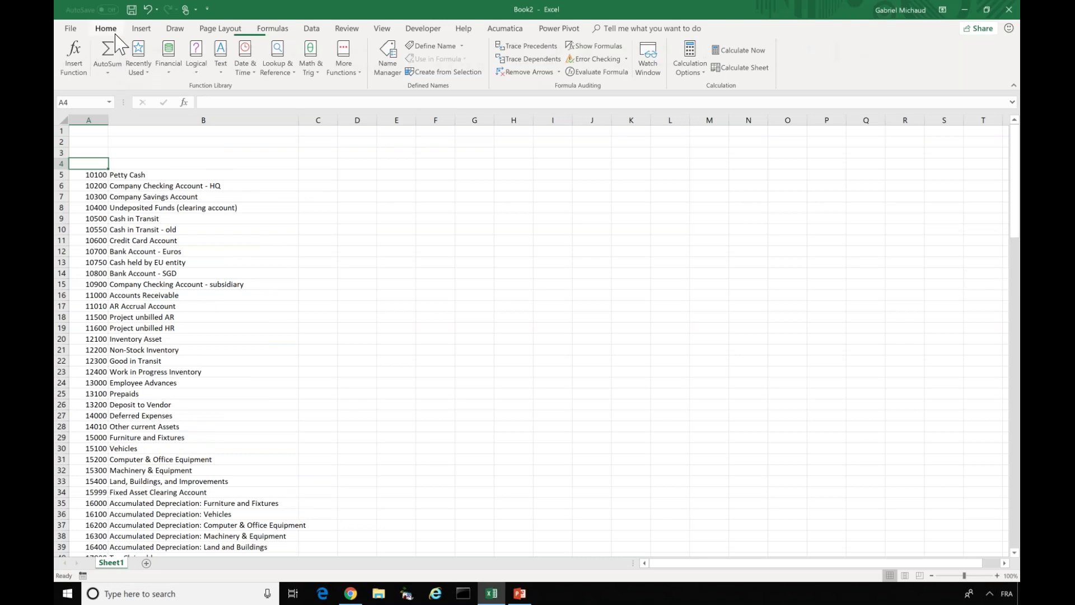
left_click(112, 31)
type("Account Code")
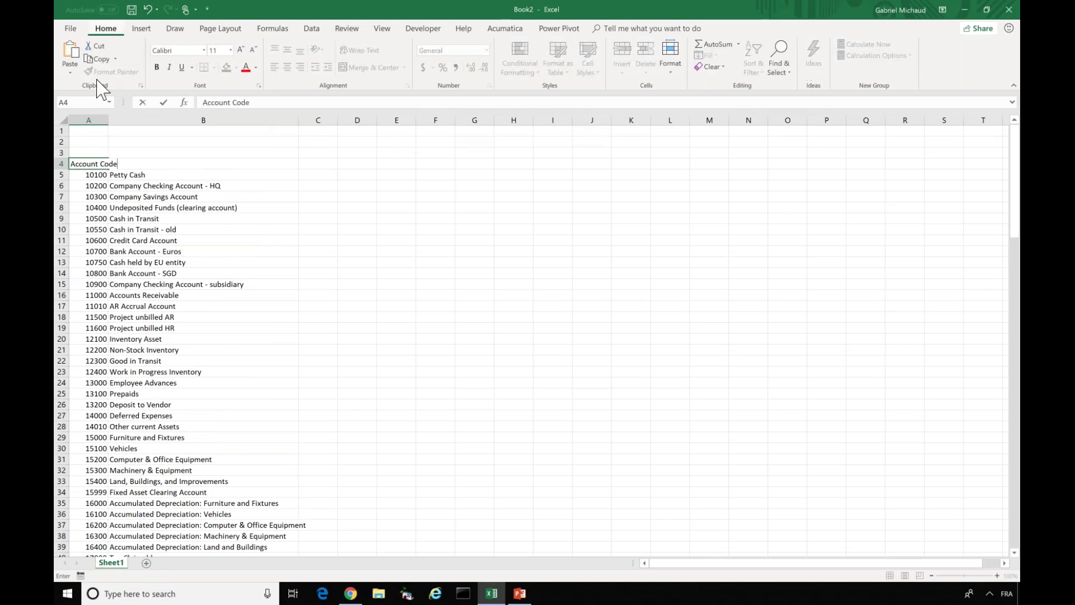
left_click(89, 120)
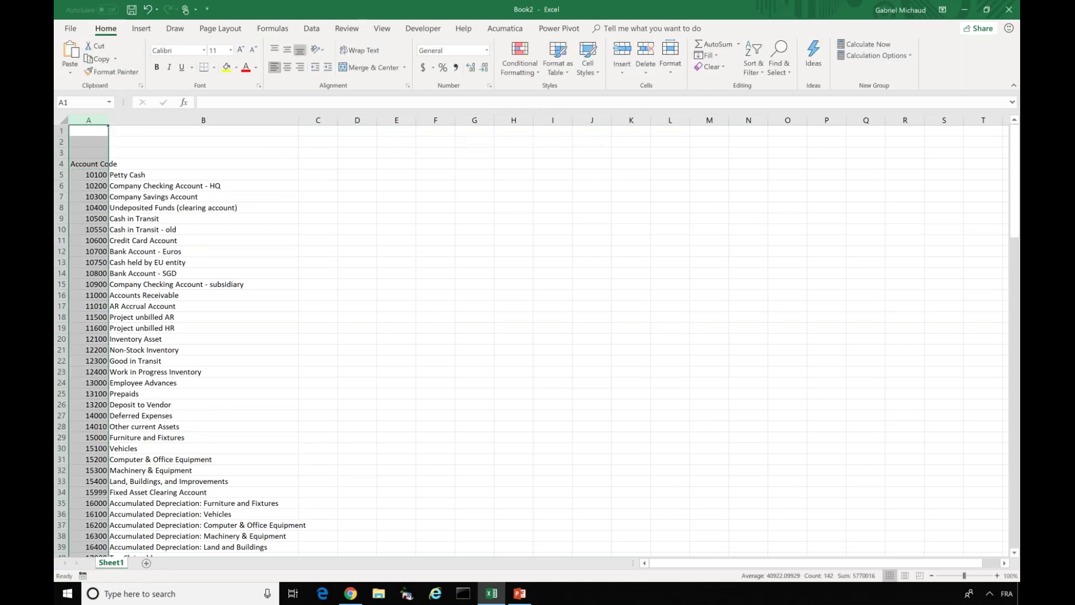
left_click(88, 163)
left_click(157, 67)
left_click(182, 67)
left_click_drag(108, 120, 143, 120)
- Enter the heading Account Name in B4 and make it bold and underlined
left_click_drag(180, 154, 183, 159)
left_click(183, 160)
type("Account Name")
key("ctrl+Return")
key("ctrl+b")
key("ctrl+u")
- Enter the bold, underlined heading Current Balance in C4 and widen column C to fit it
key("Tab")
type("Current Balance")
key("ctrl+Return")
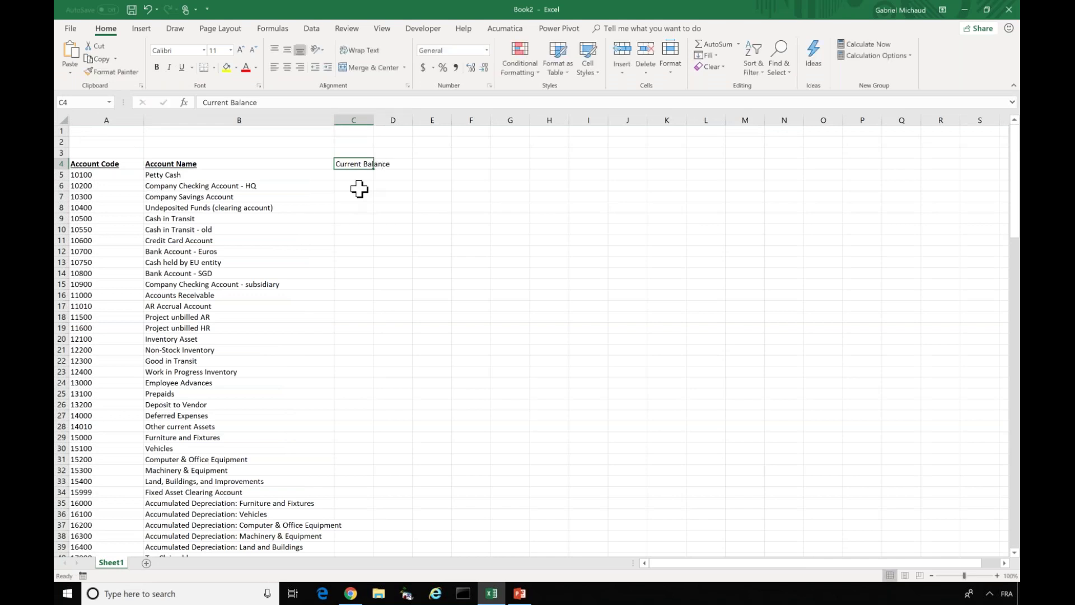
key("ctrl+b")
key("ctrl+u")
left_click_drag(373, 120, 421, 121)
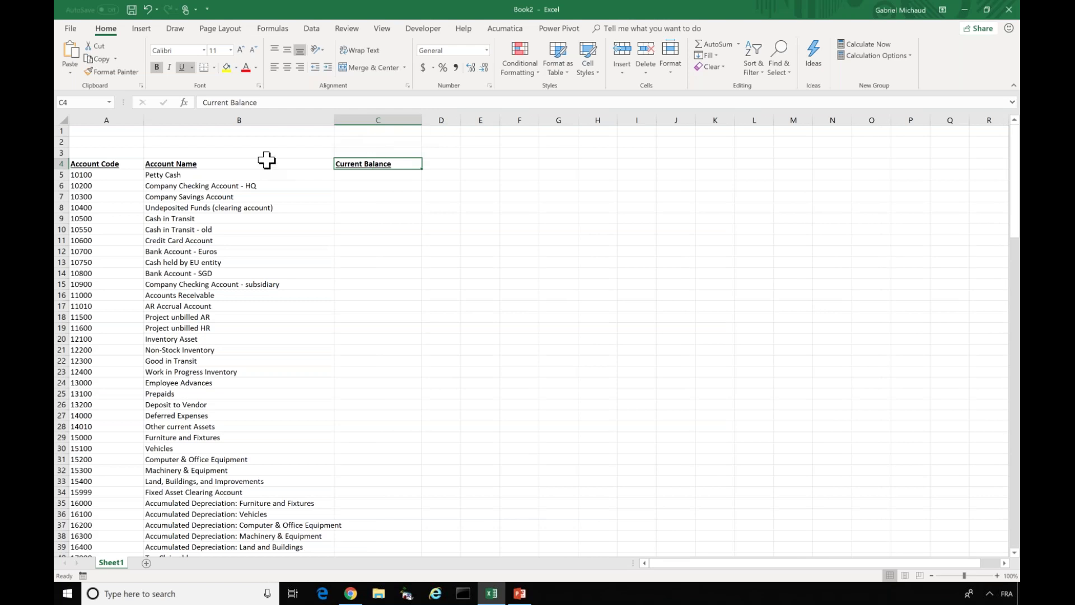
- Enter the label Ledger: in A1 and the ledger name ACTUAL in B1
left_click(126, 132)
type("Ledger:")
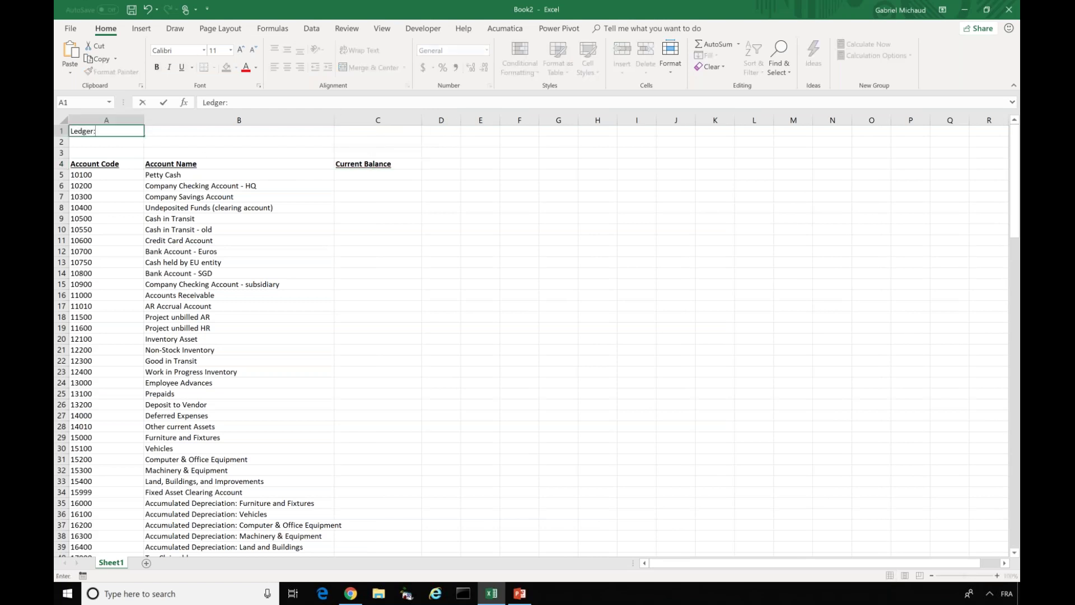
key("Tab")
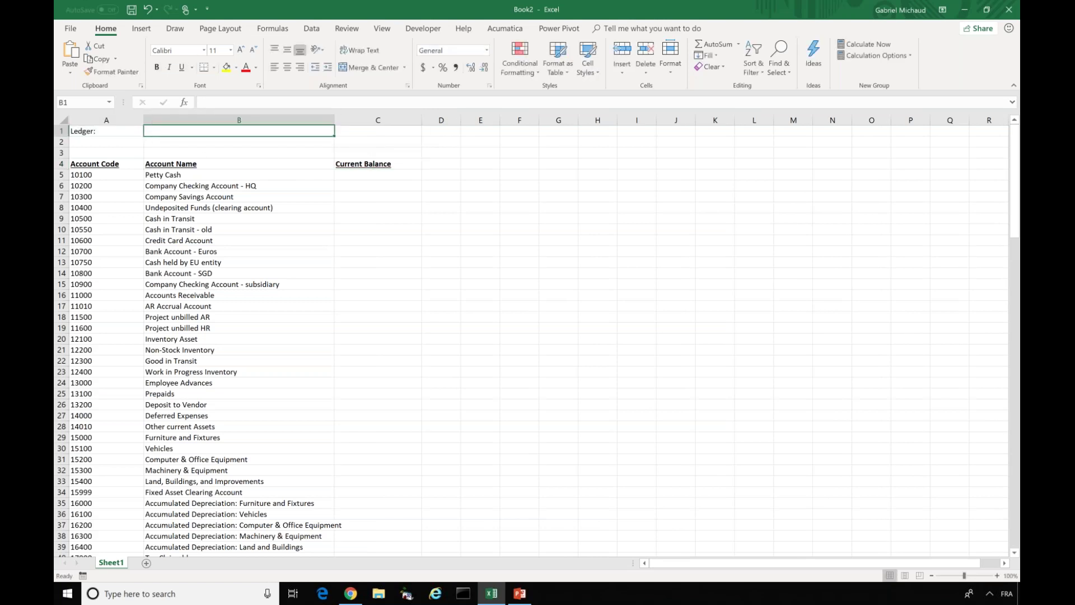
type("AC")
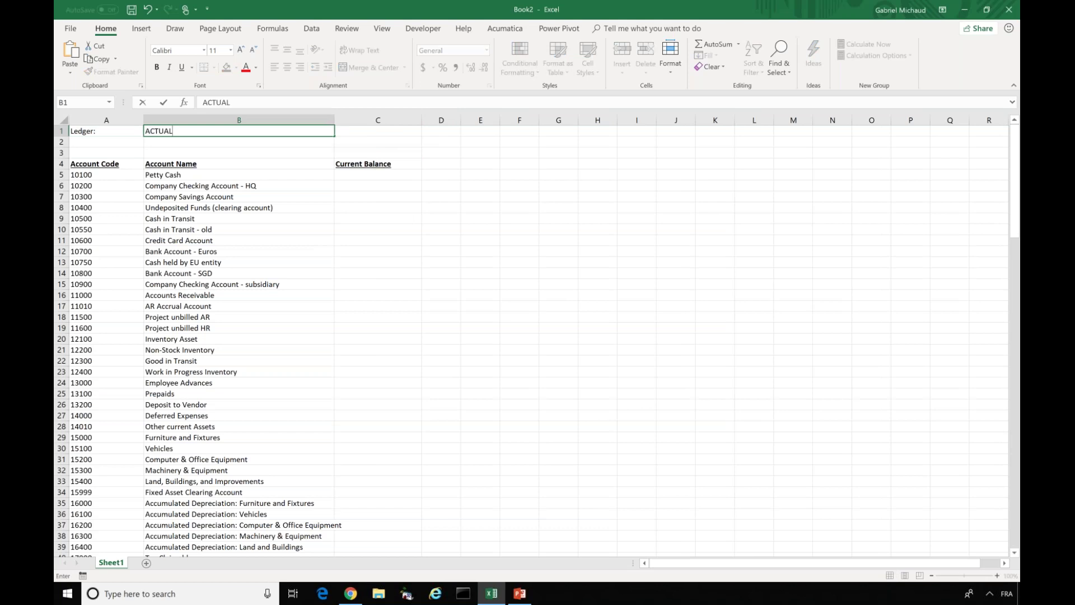
type("TUAL")
key("Return")
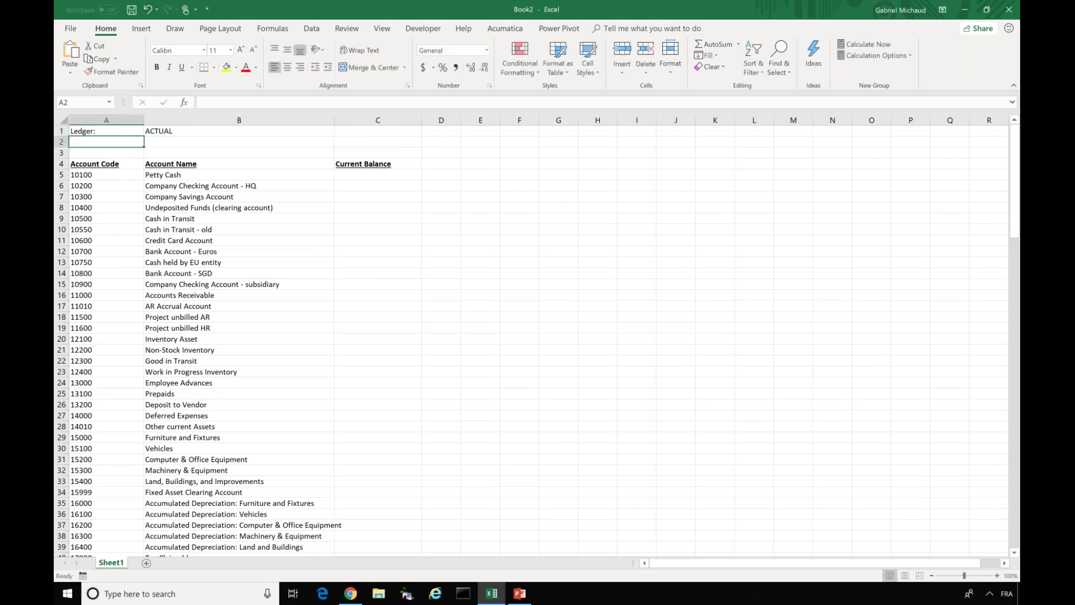
left_click(199, 133)
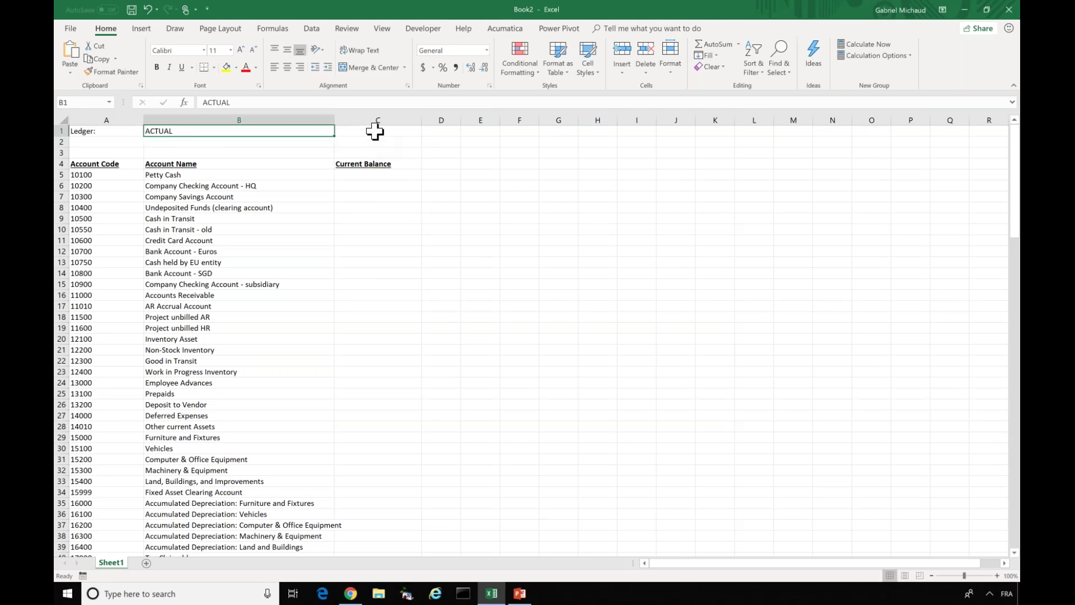
- Enter the period 11-2017 as text in C3, above the Current Balance heading, and select C5
left_click(364, 154)
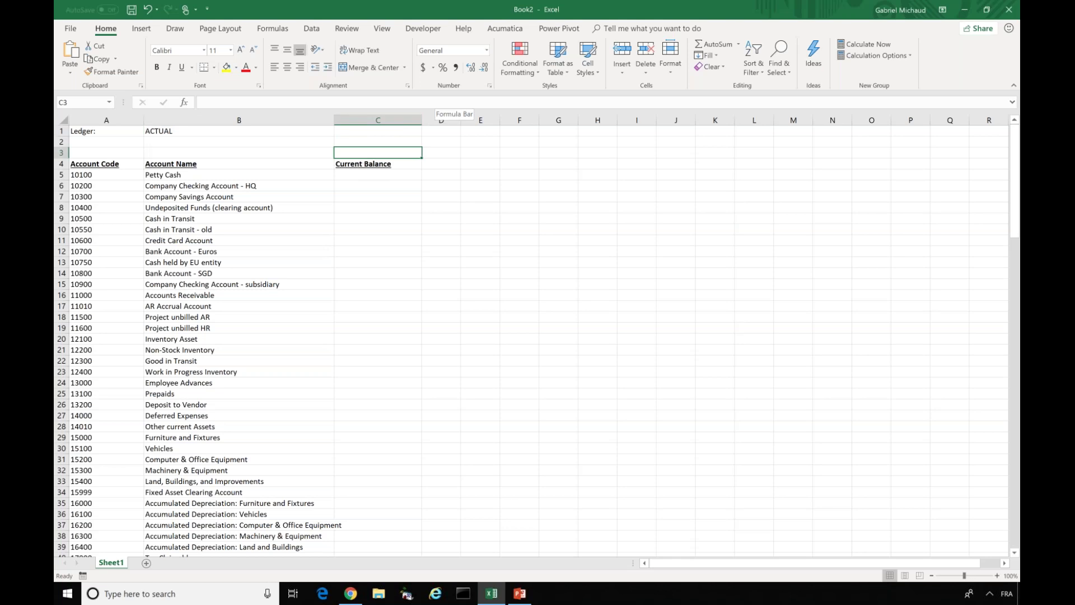
type("'11-2017")
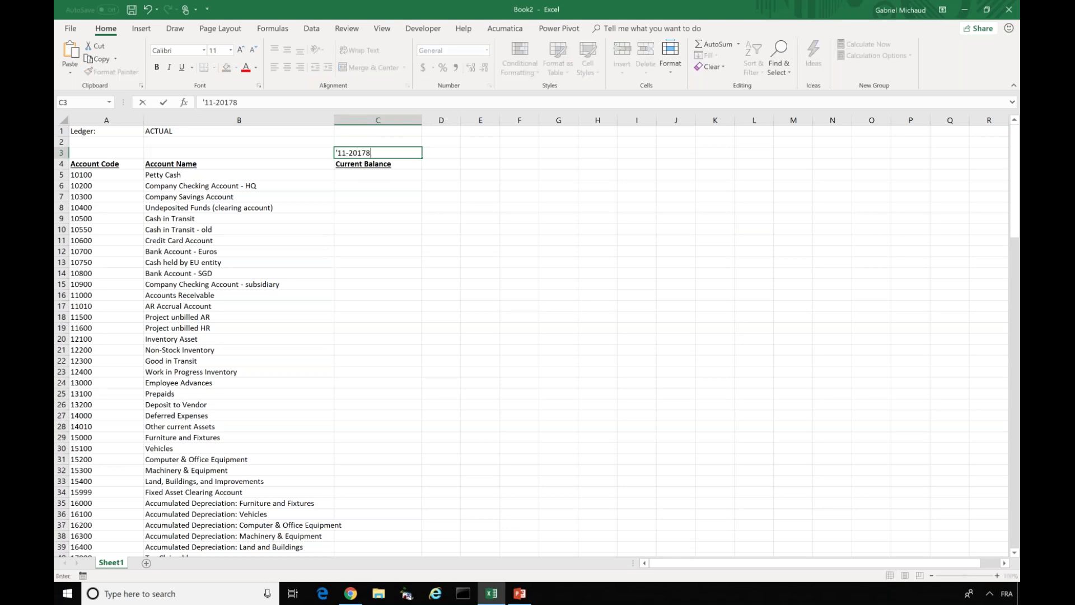
key("Tab")
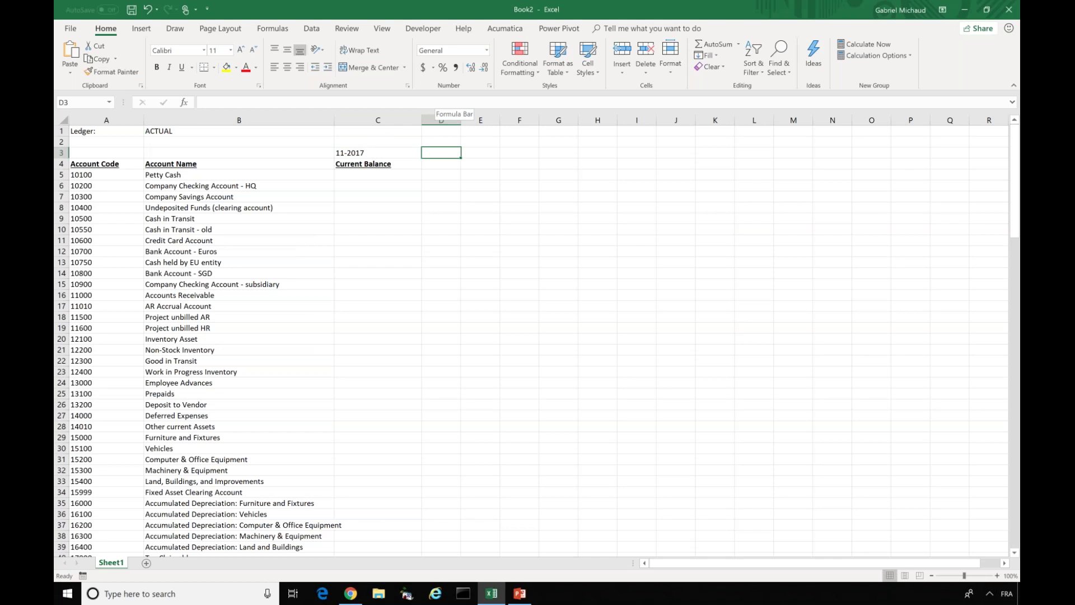
left_click(359, 174)
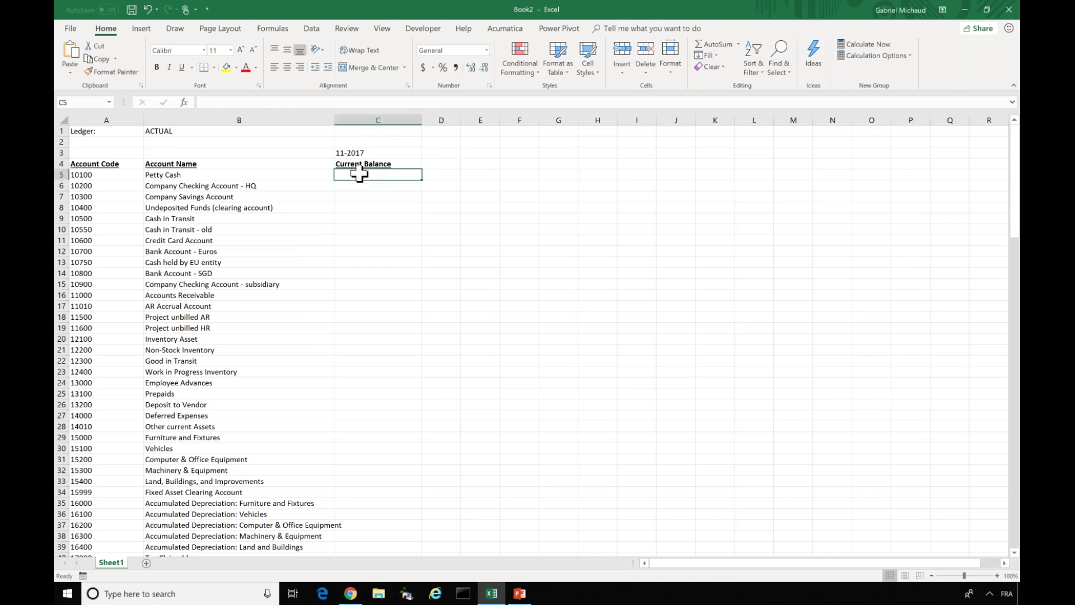
- Start an ACCOUNTENDINGBALANCE formula in C5, up to the opening of its Connection argument
left_click(237, 101)
type("=ACCOUNTENMD")
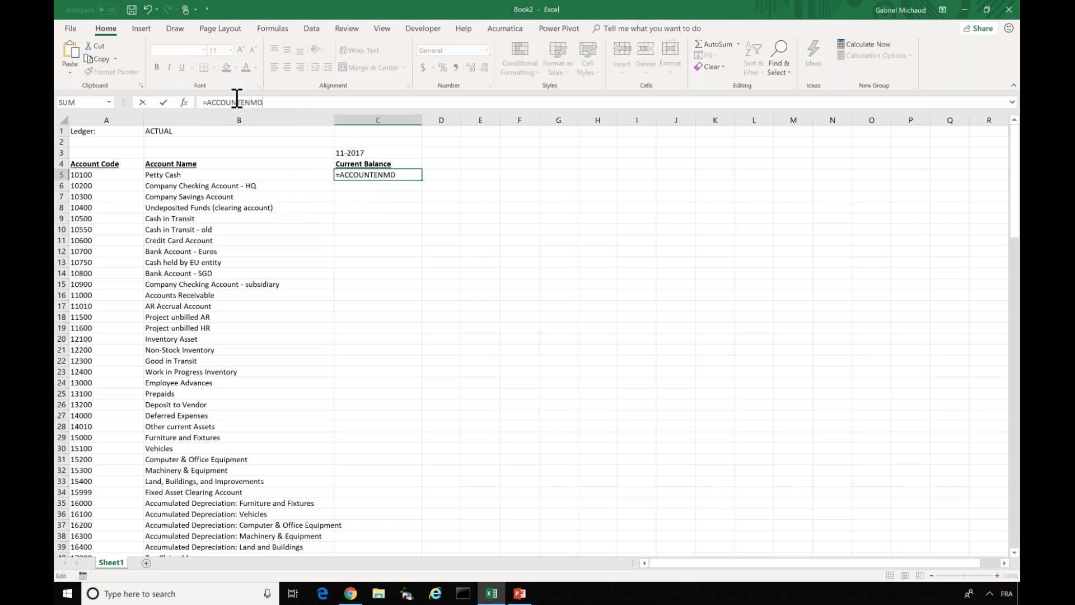
key("BackSpace")
type("DIN")
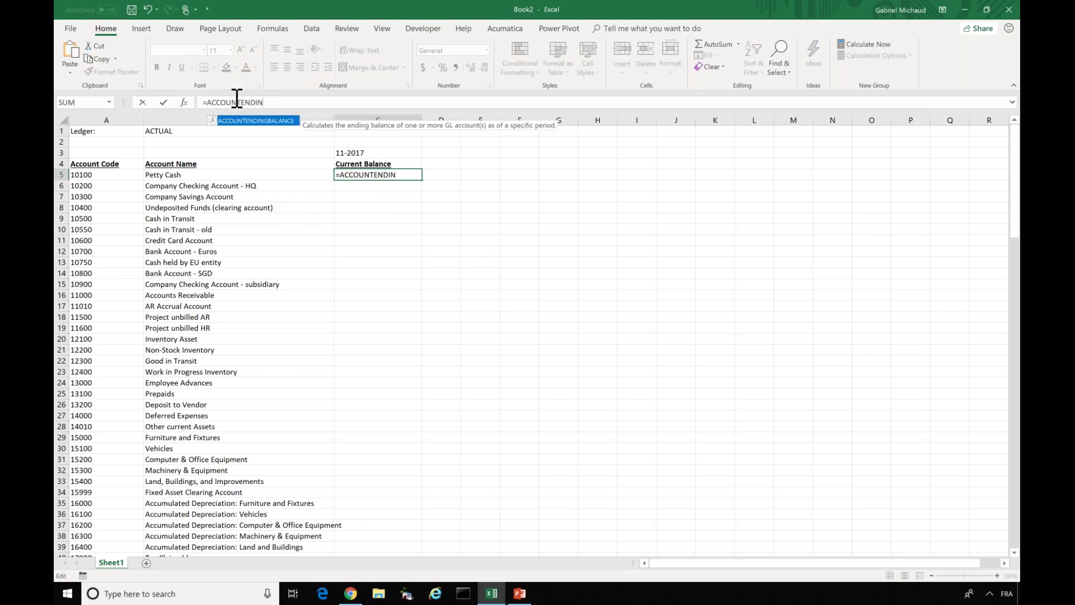
type("GBALANACR")
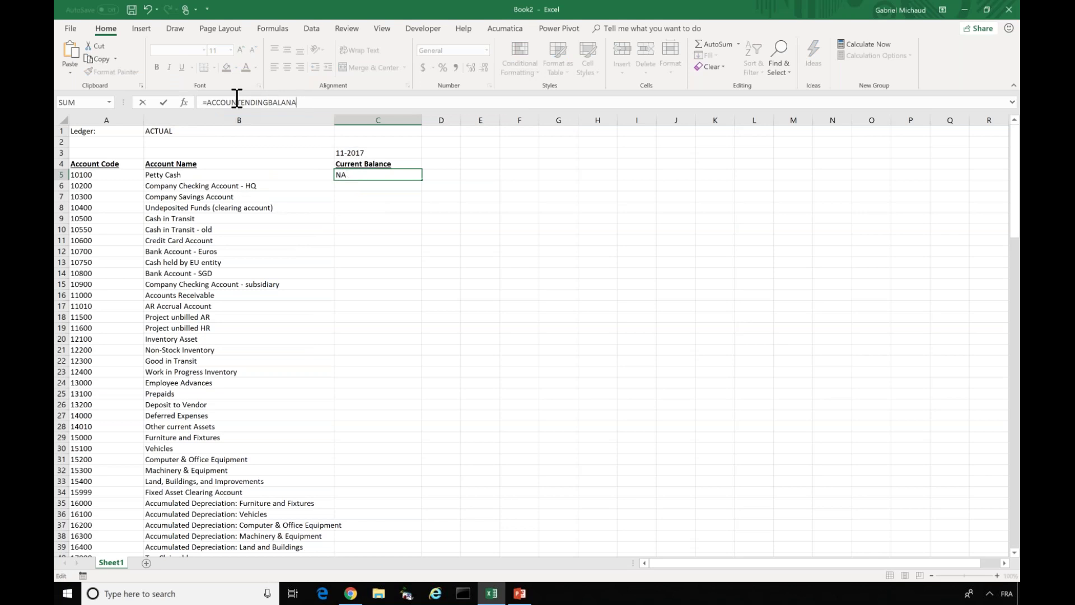
key("BackSpace")
type("CE(")
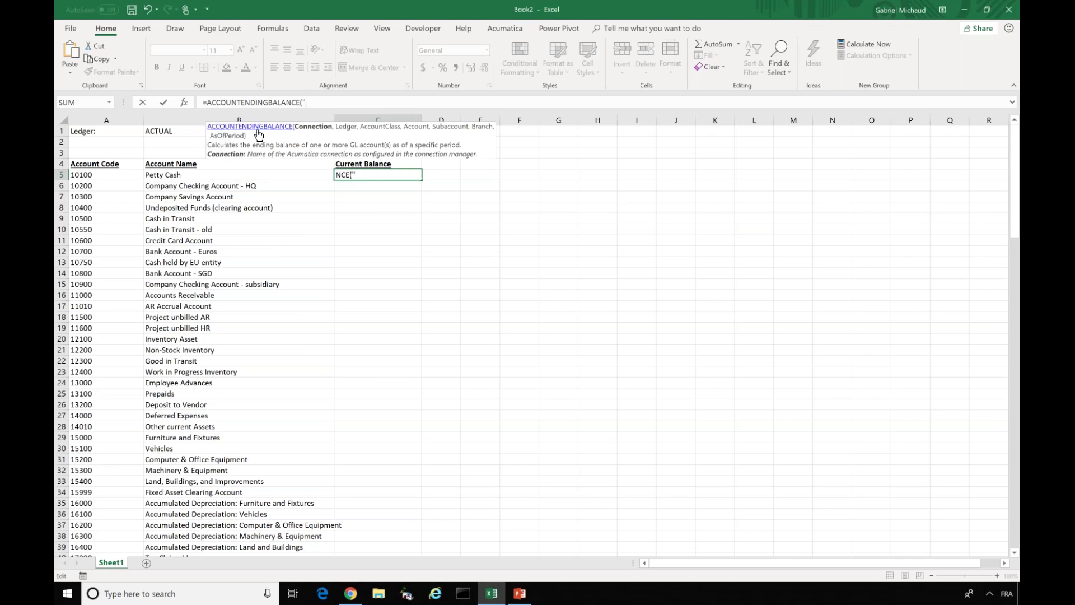
- Open the online help article for the ACCOUNTENDINGBALANCE function and examine its syntax, argument descriptions and example
left_click(241, 126)
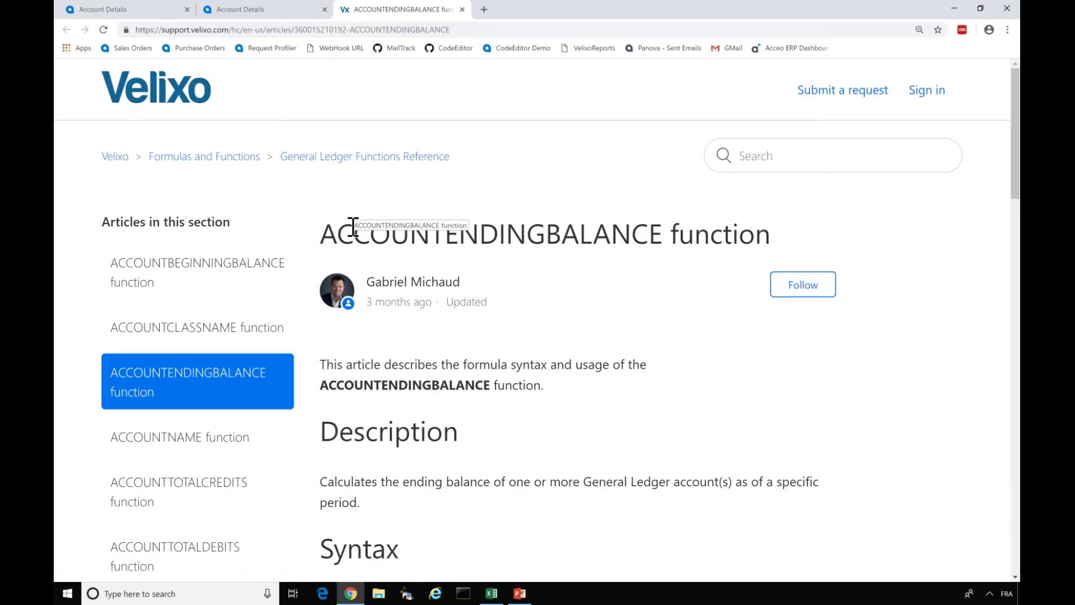
scroll(379, 271, "down", 2)
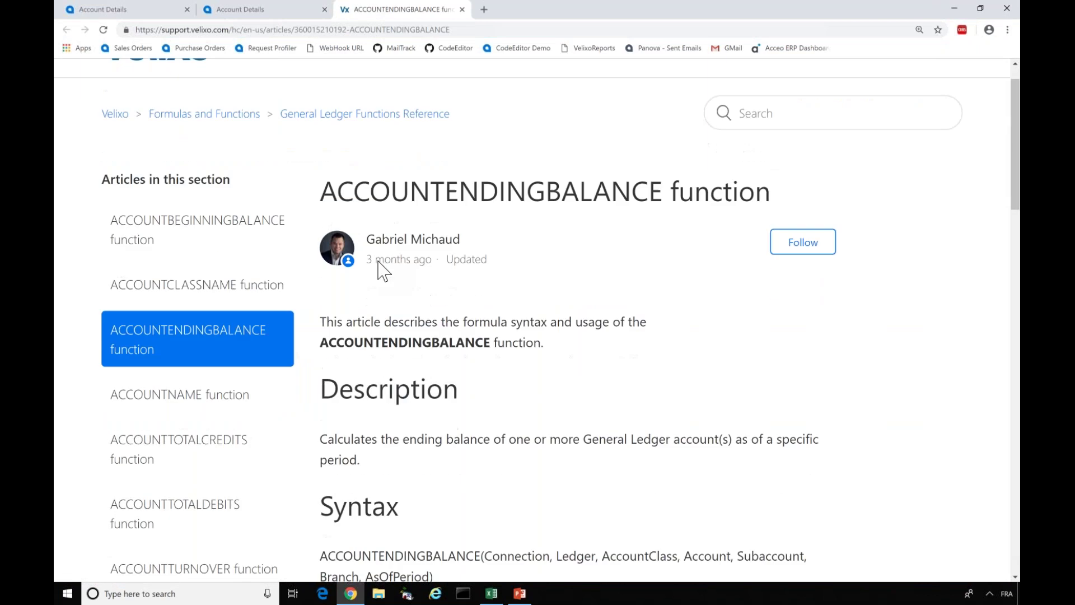
scroll(379, 271, "down", 4)
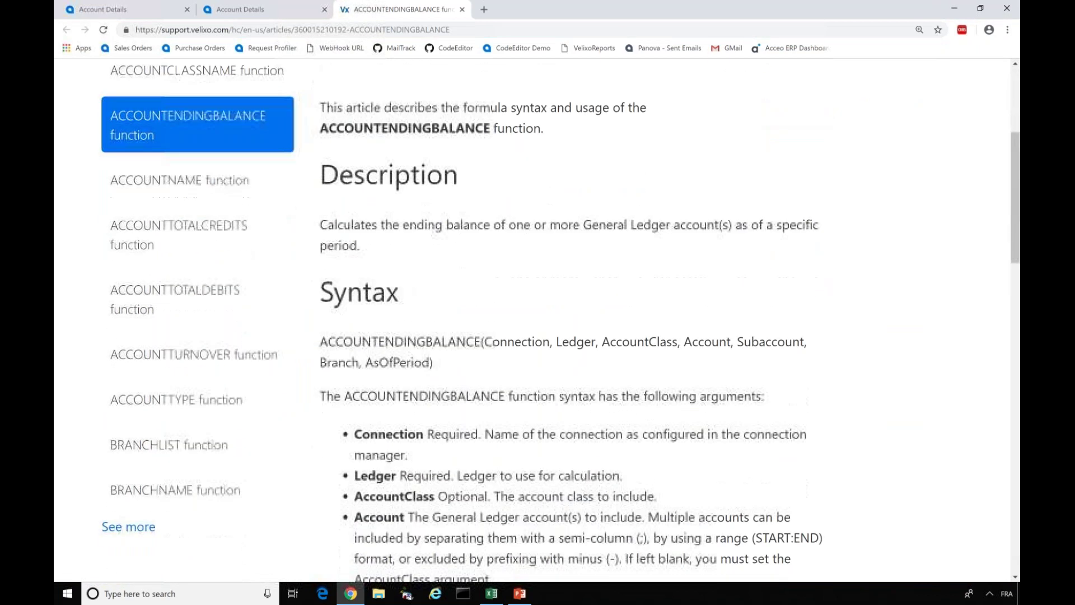
scroll(379, 271, "down", 2)
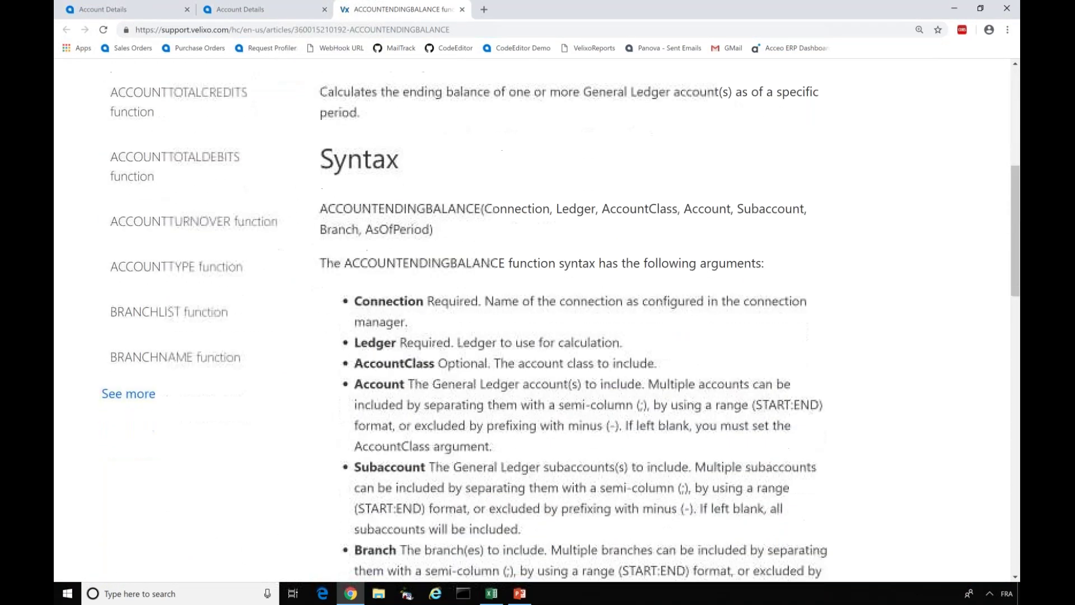
scroll(358, 208, "down", 2)
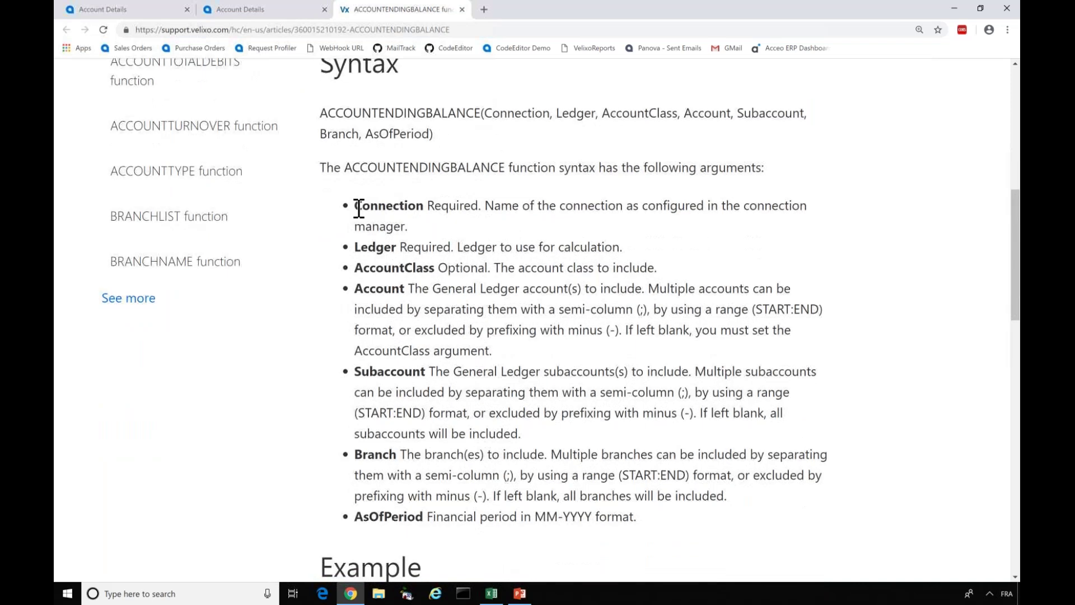
scroll(359, 208, "down", 3)
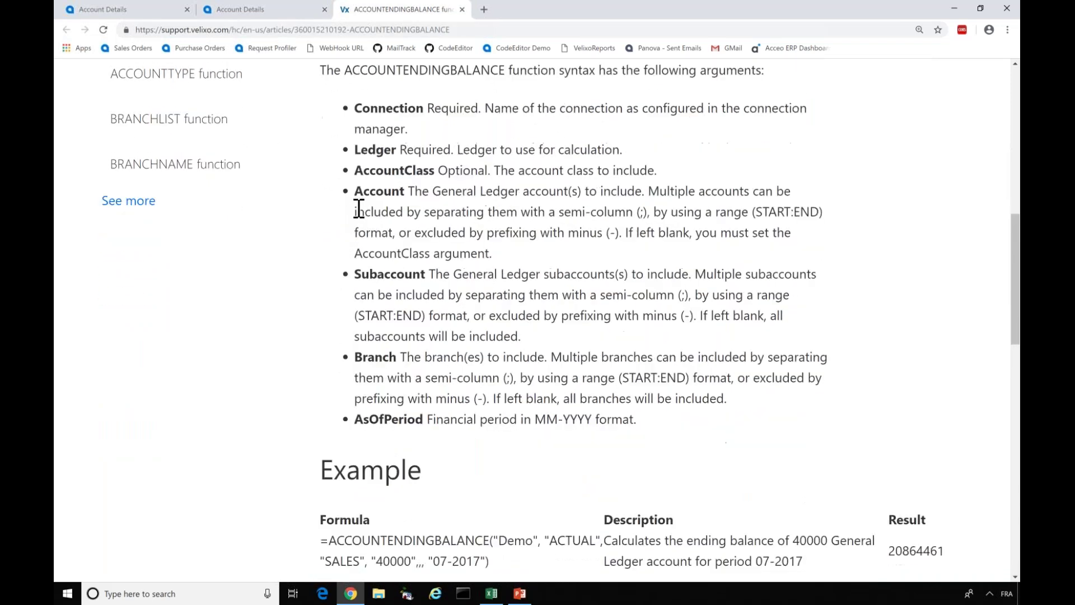
scroll(358, 210, "down", 3)
left_click_drag(319, 218, 323, 333)
left_click(323, 332)
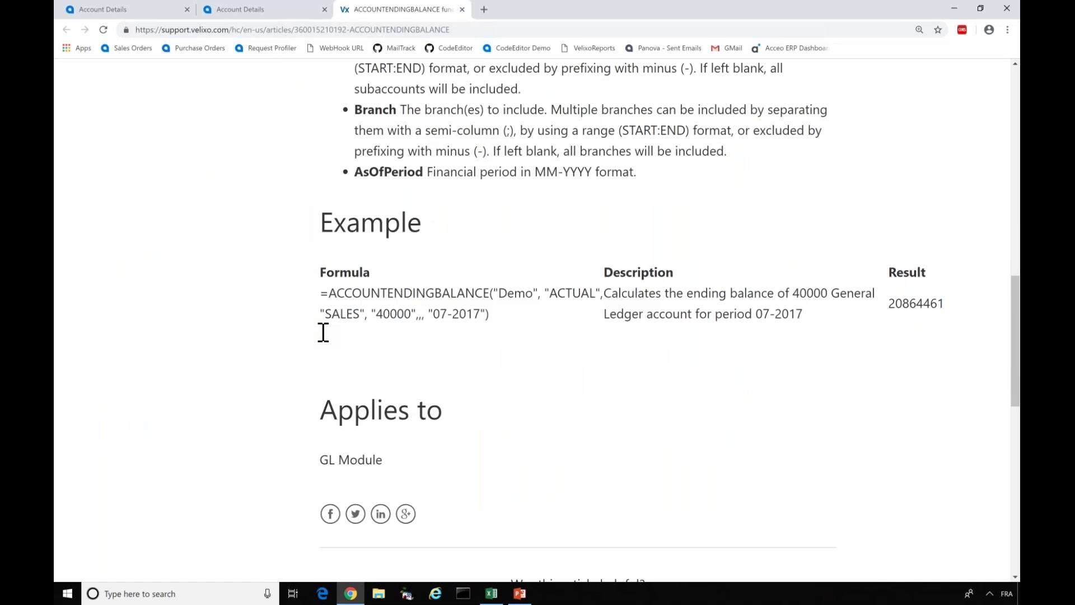
scroll(489, 480, "down", 4)
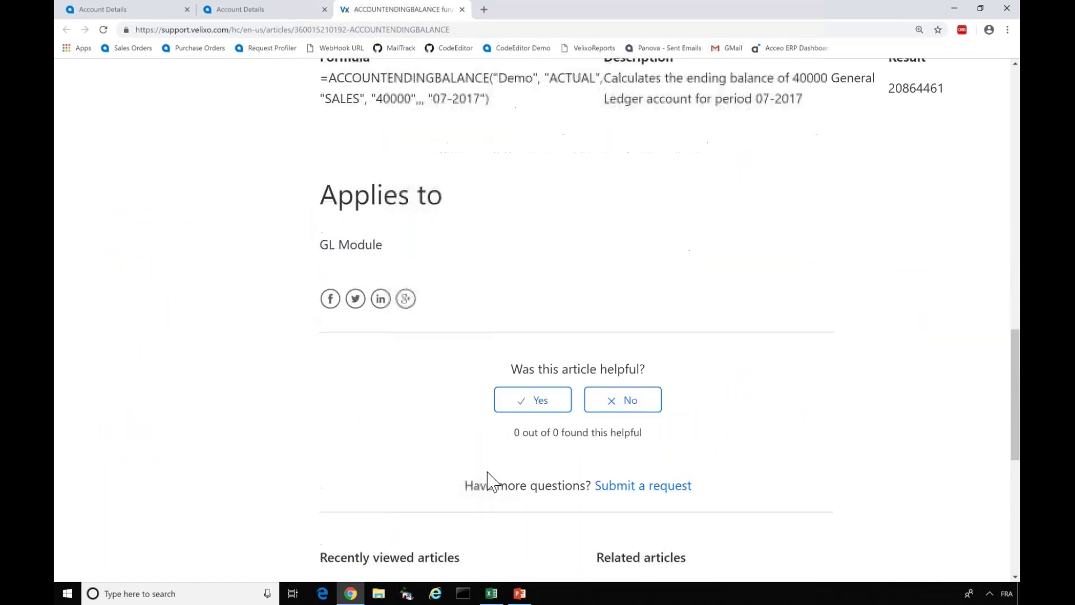
- Go to the Velixo support home page and look through the Getting Started with Velixo Reports article
scroll(488, 480, "up", 20)
left_click(115, 153)
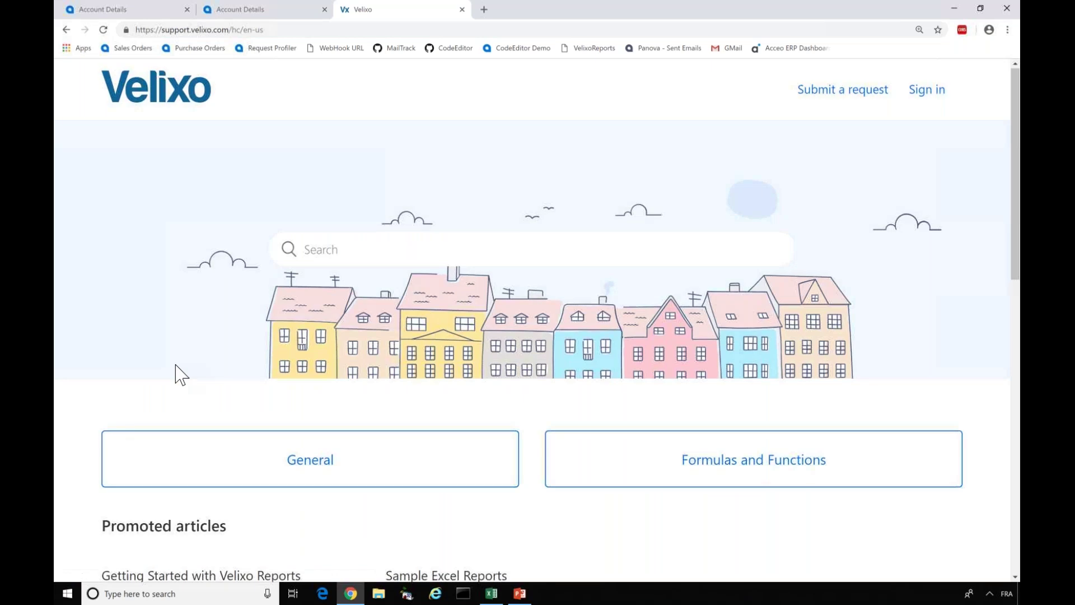
scroll(180, 374, "down", 2)
left_click(256, 499)
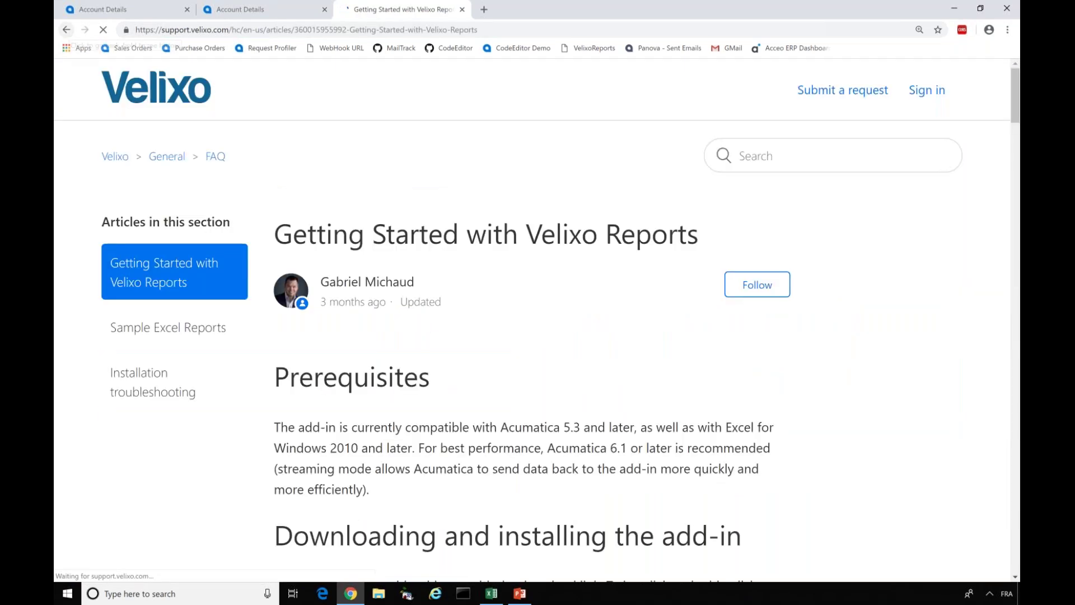
scroll(84, 92, "down", 20)
- Open the Sample Excel Reports article and examine the sample workbooks and their downloads
left_click(66, 29)
left_click(446, 497)
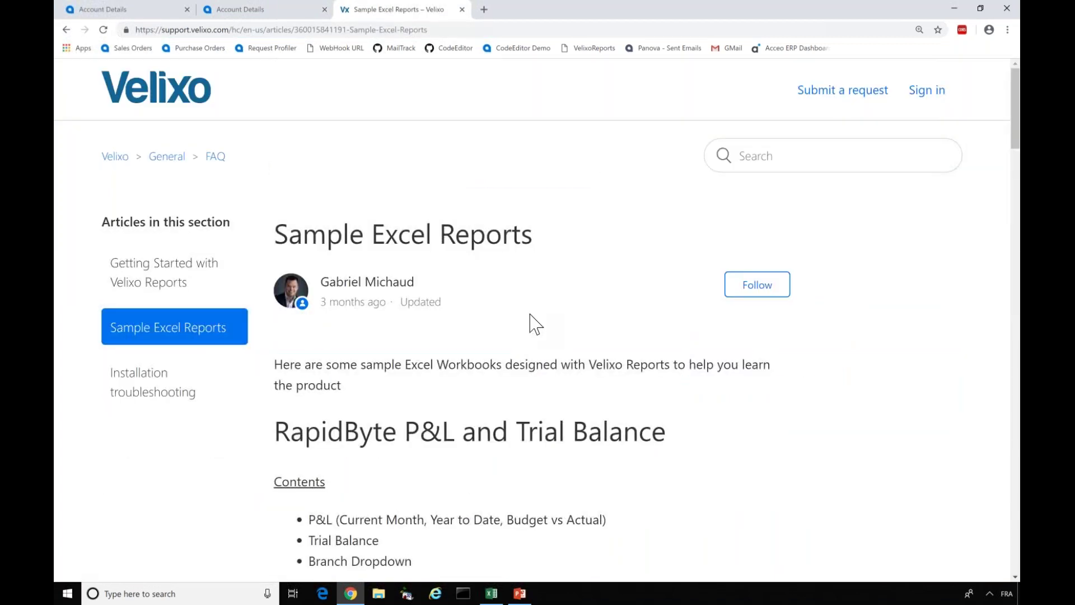
scroll(536, 324, "down", 10)
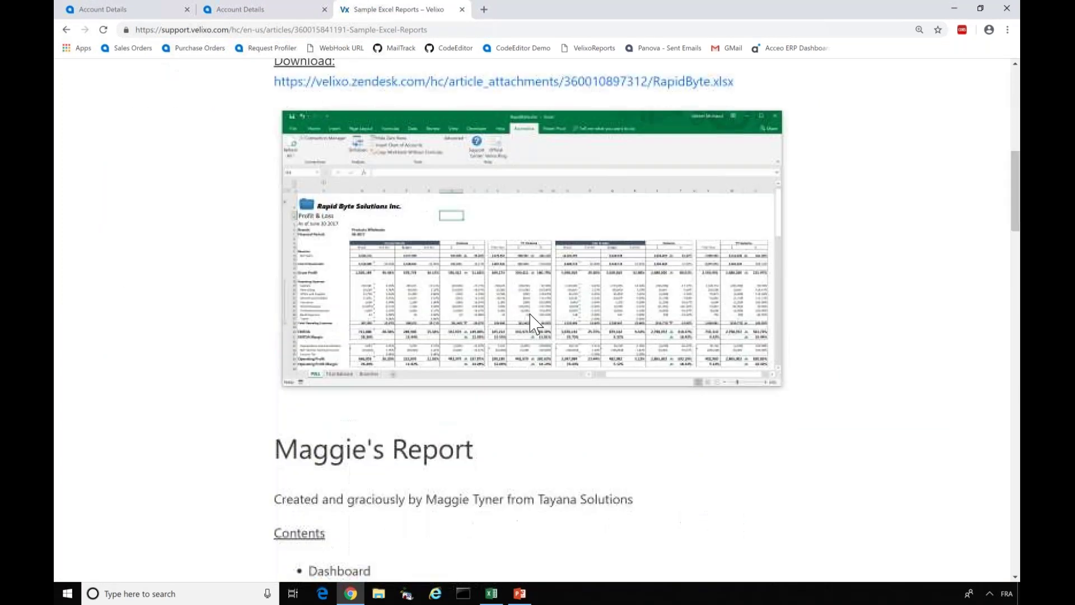
scroll(534, 323, "down", 2)
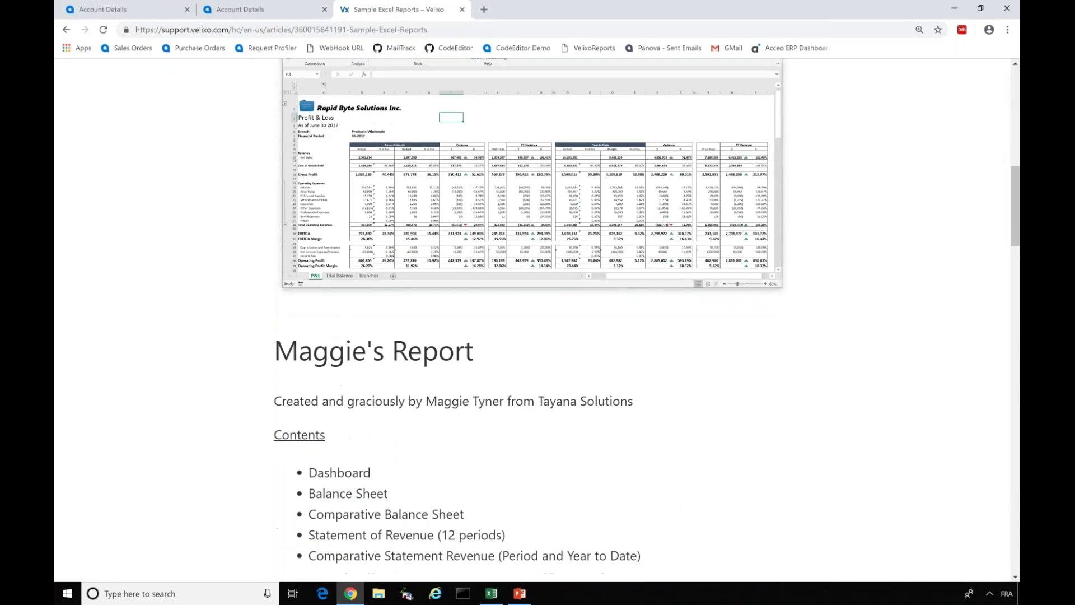
scroll(532, 250, "down", 10)
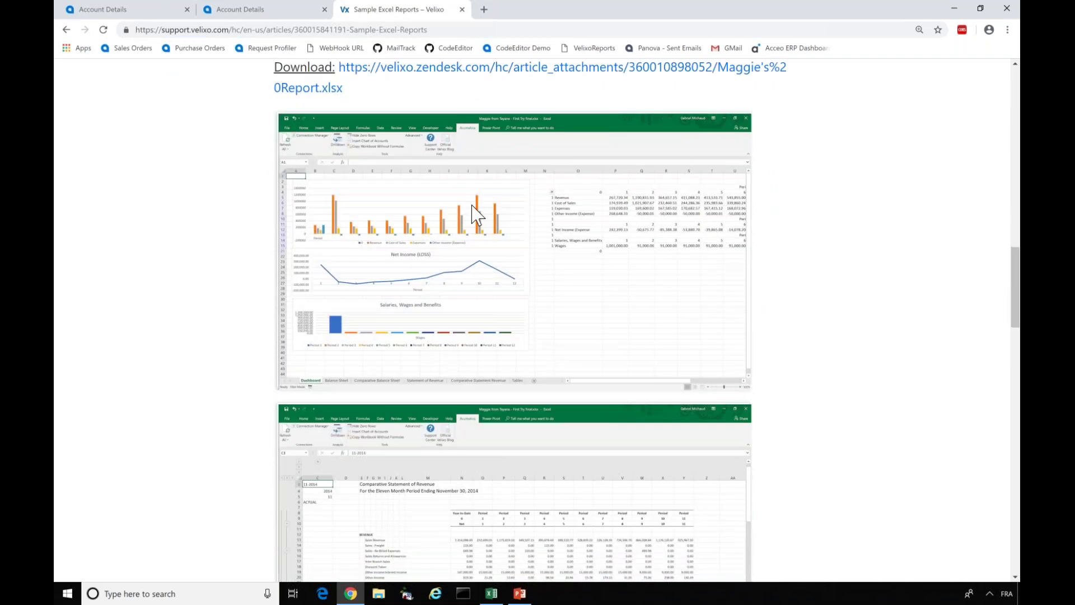
scroll(474, 212, "down", 1)
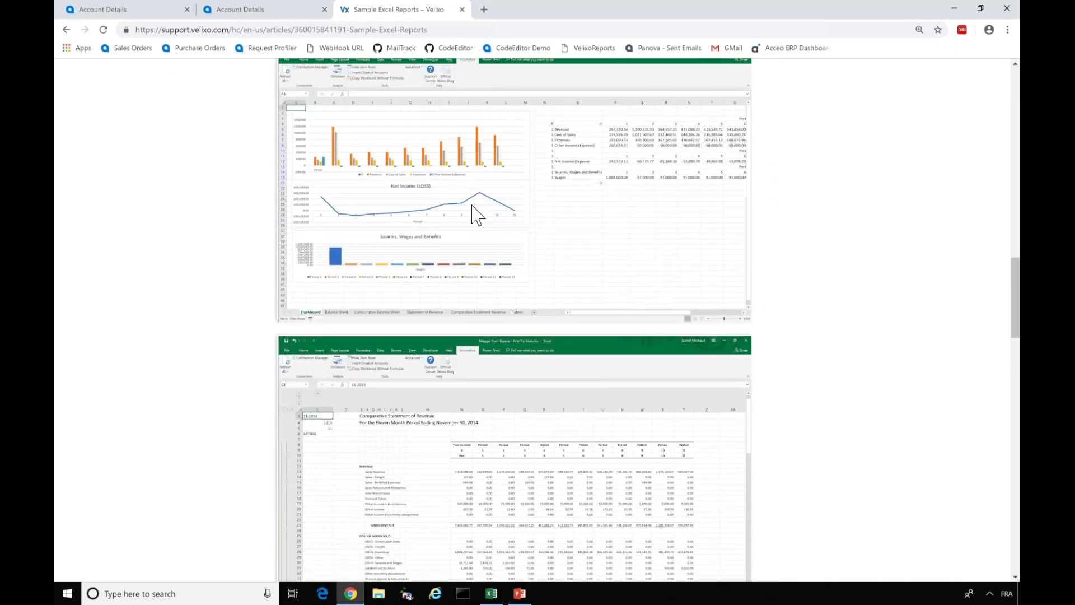
scroll(472, 215, "down", 15)
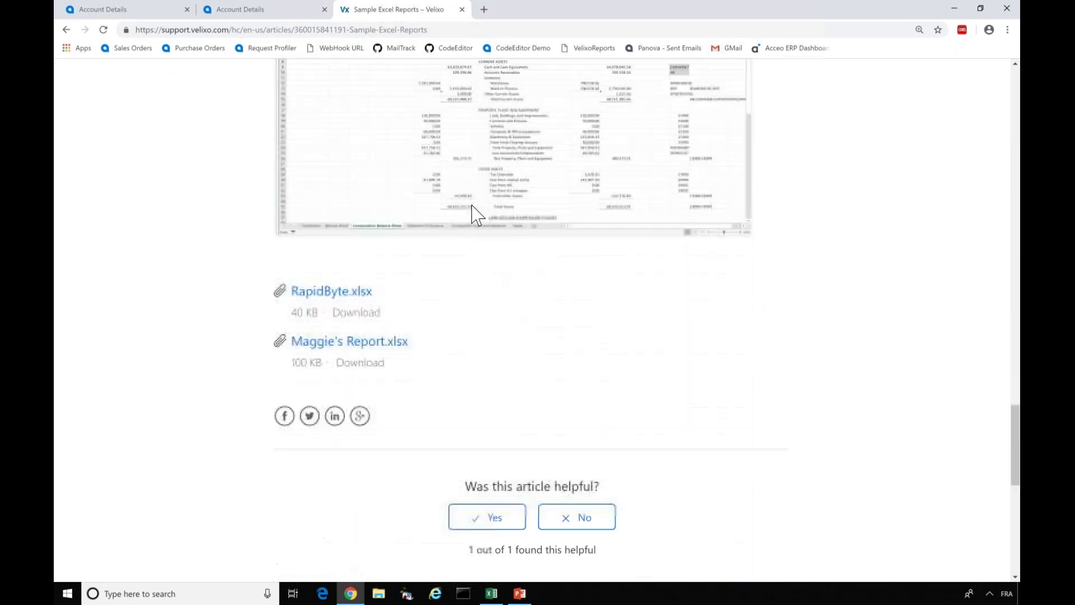
- Switch back to Excel and give the C5 formula the connection "Demo", the ledger $B$1 and a blank account class
left_click(493, 594)
type("Demo")
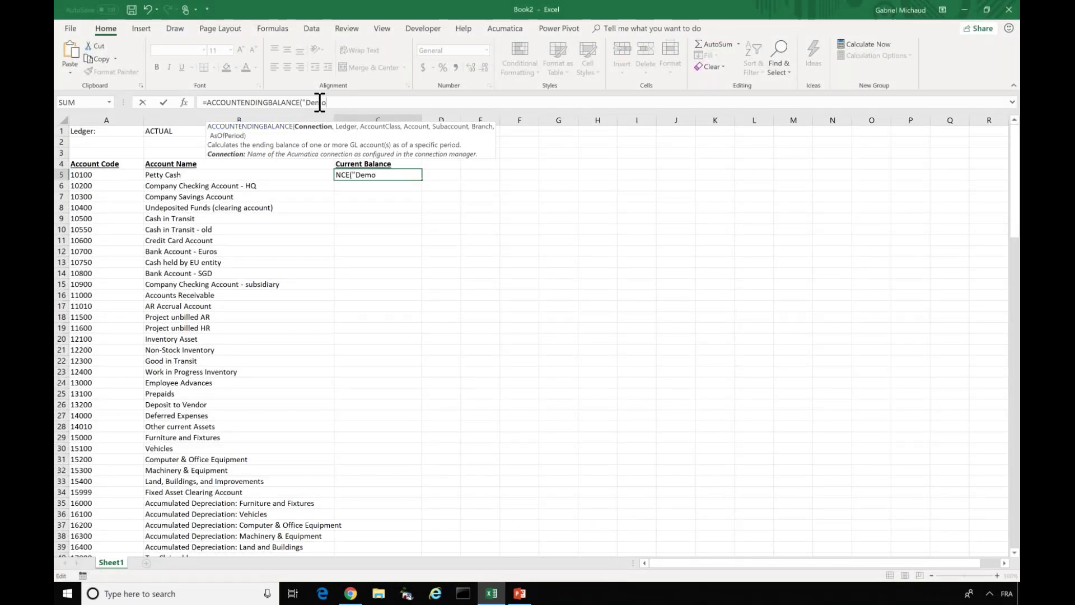
type("\",")
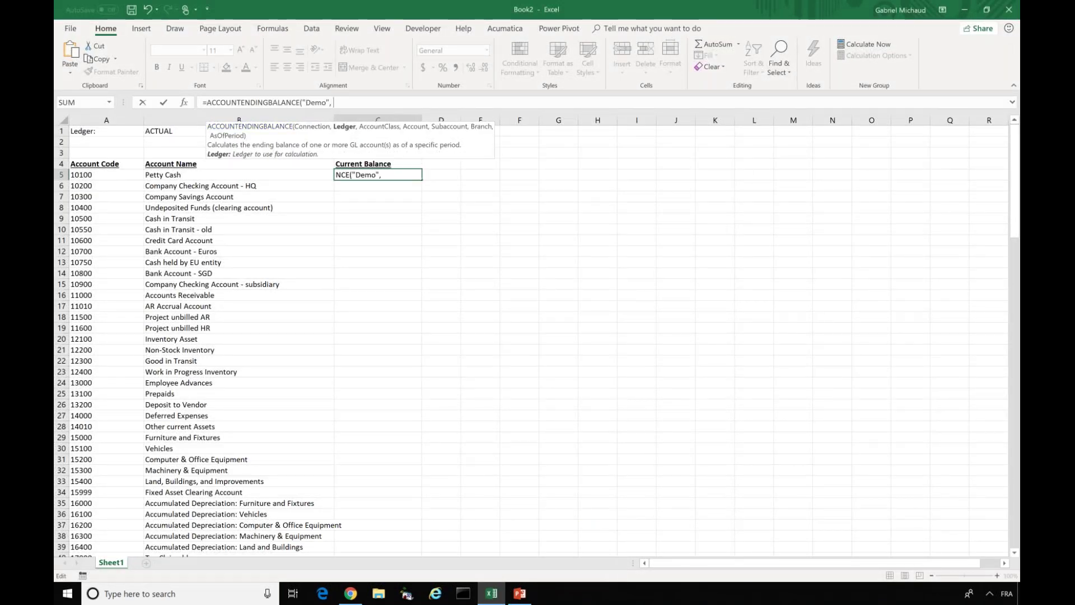
type(" $B$1")
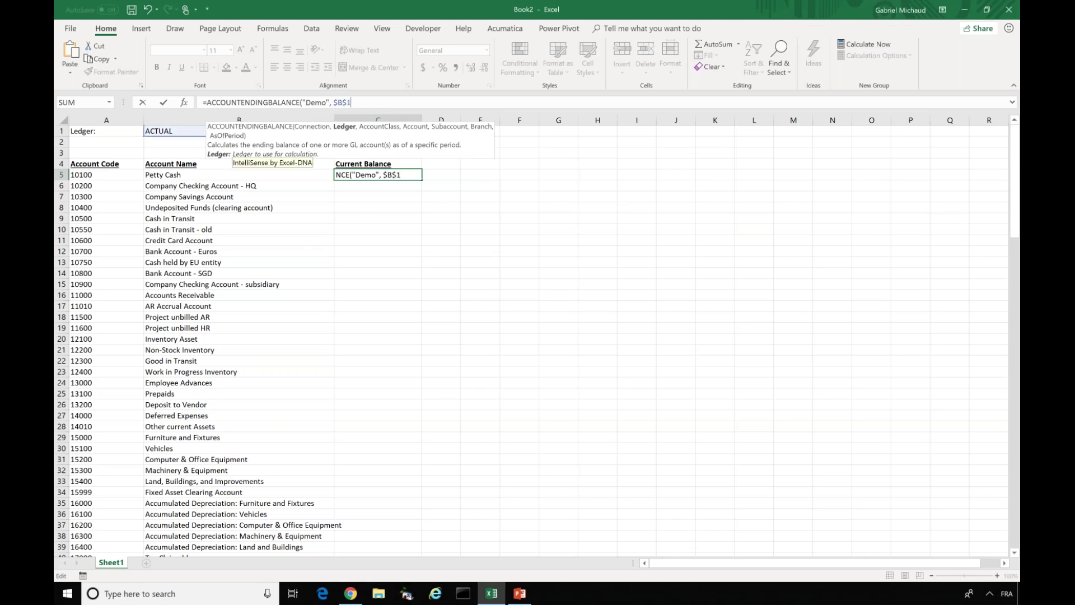
type(",")
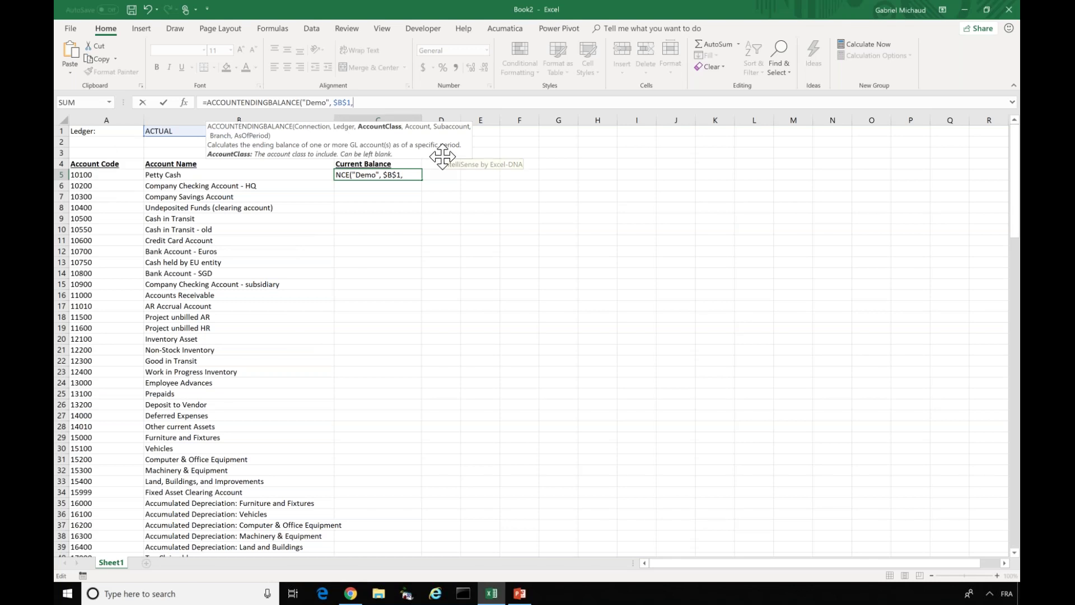
type(",")
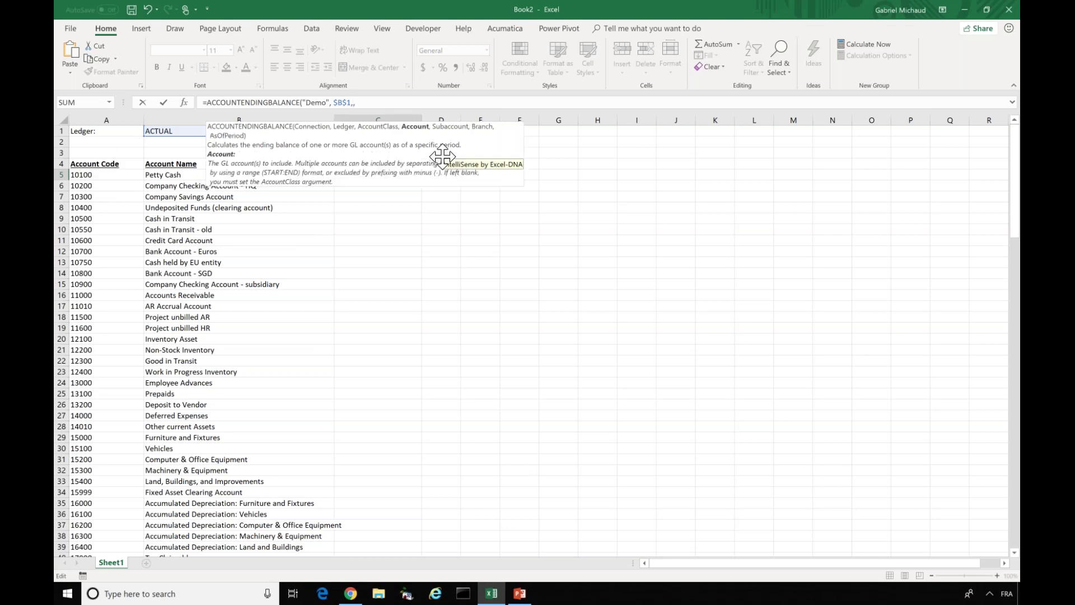
- Use $A5 as the formula's account, leave the subaccount and branch blank, and commit the formula
key("super+a")
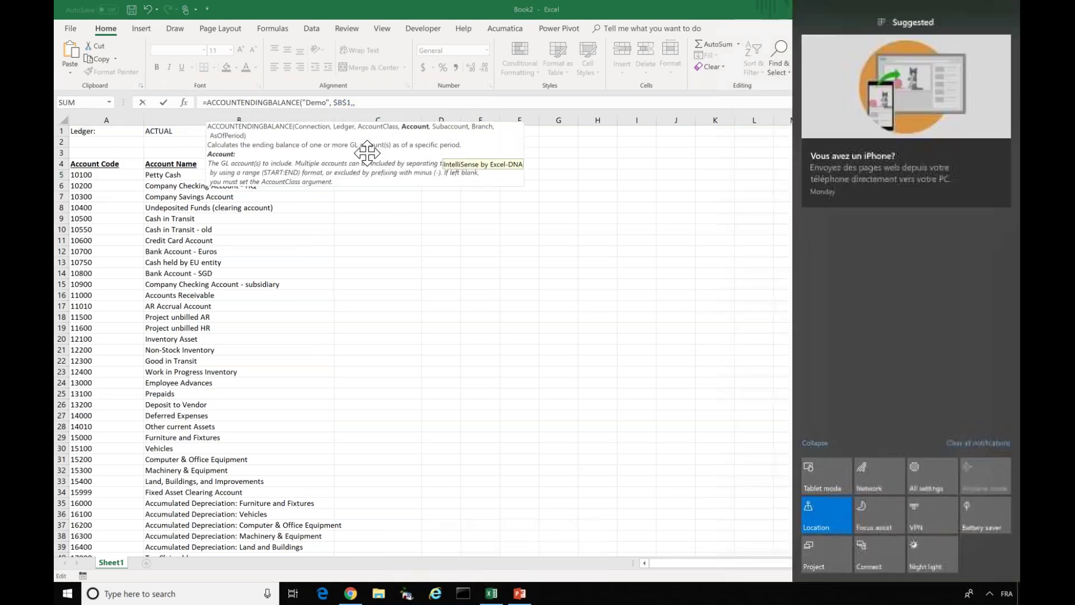
key("super+a")
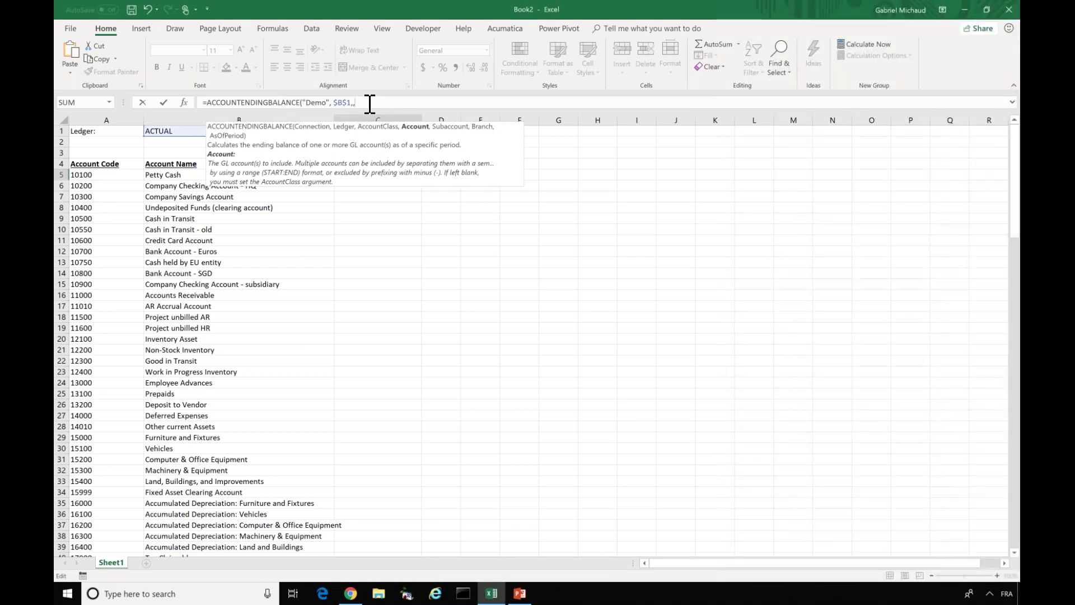
type("$A5")
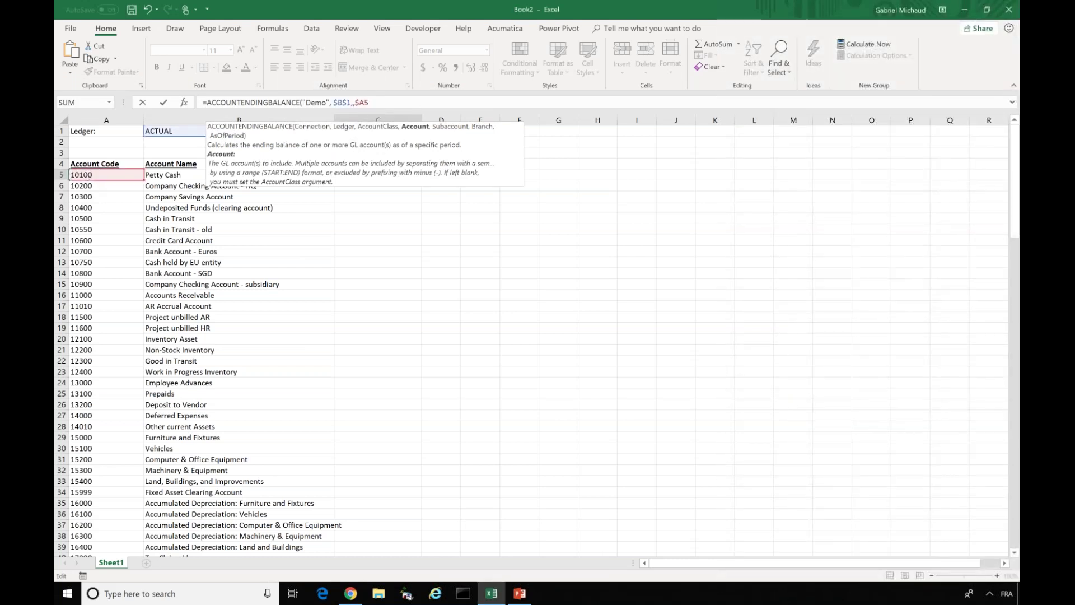
type(",,,")
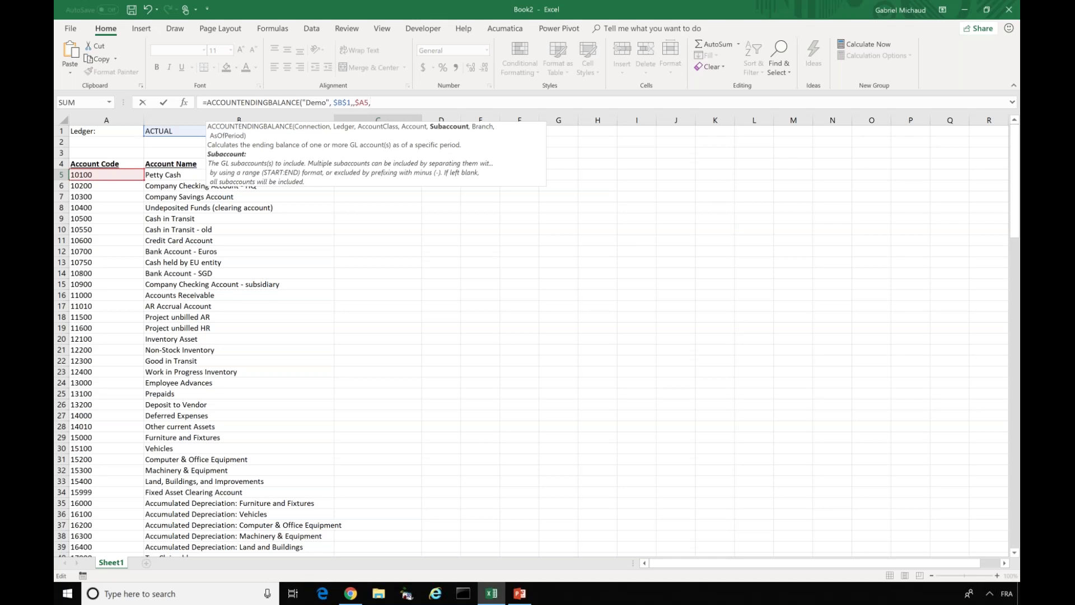
type(",,")
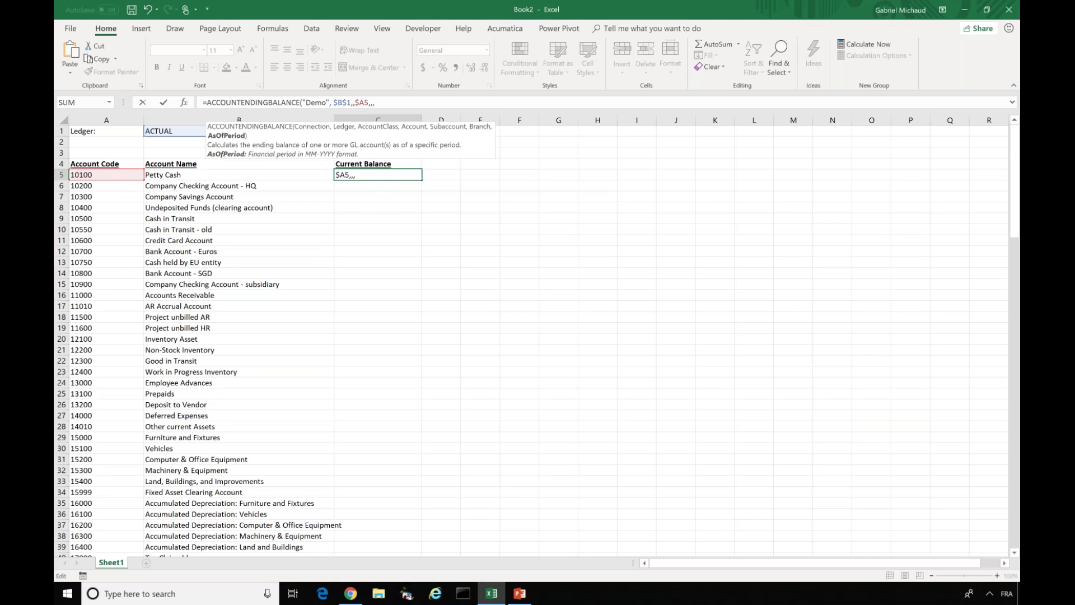
key("ctrl+Return")
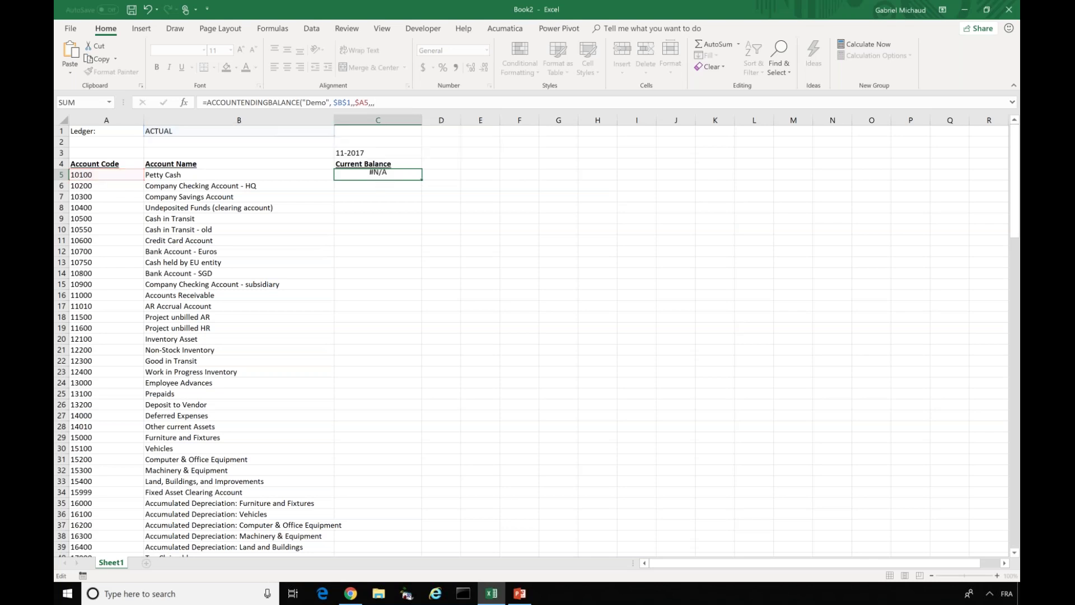
- Add C$3 as the AsOfPeriod argument of the C5 ending balance formula
left_click(379, 103)
key("Left")
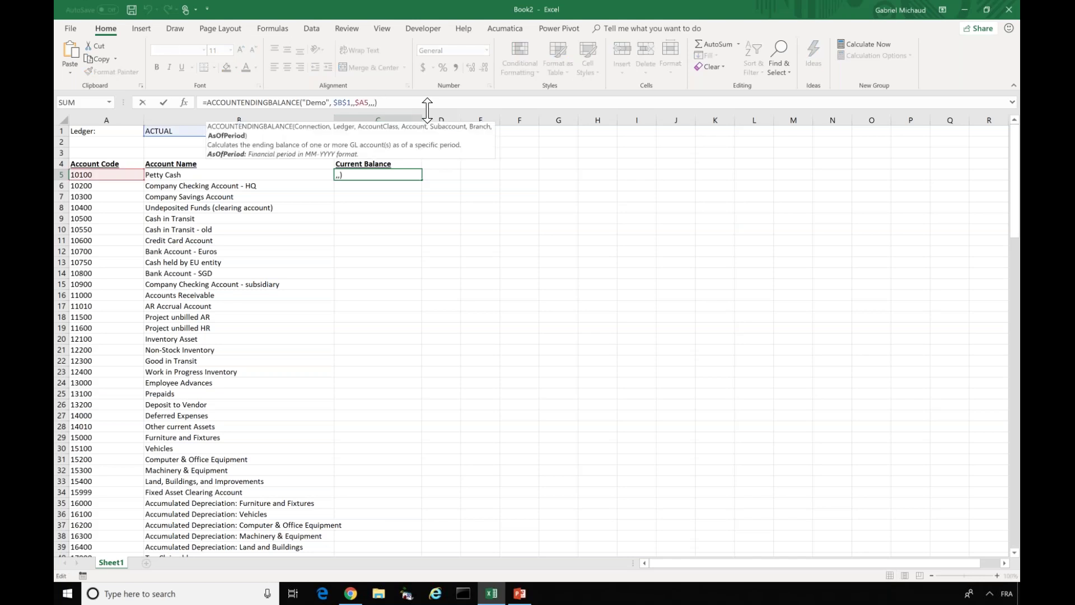
type("C$3")
key("ctrl+Return")
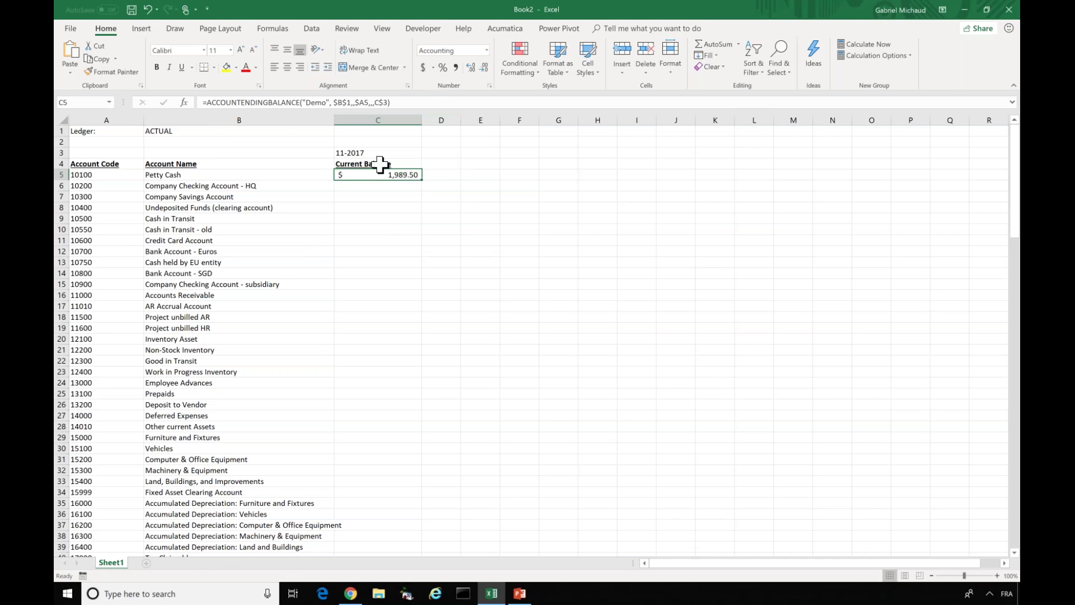
- Right-align column C and select the balance formula in C5
left_click(379, 114)
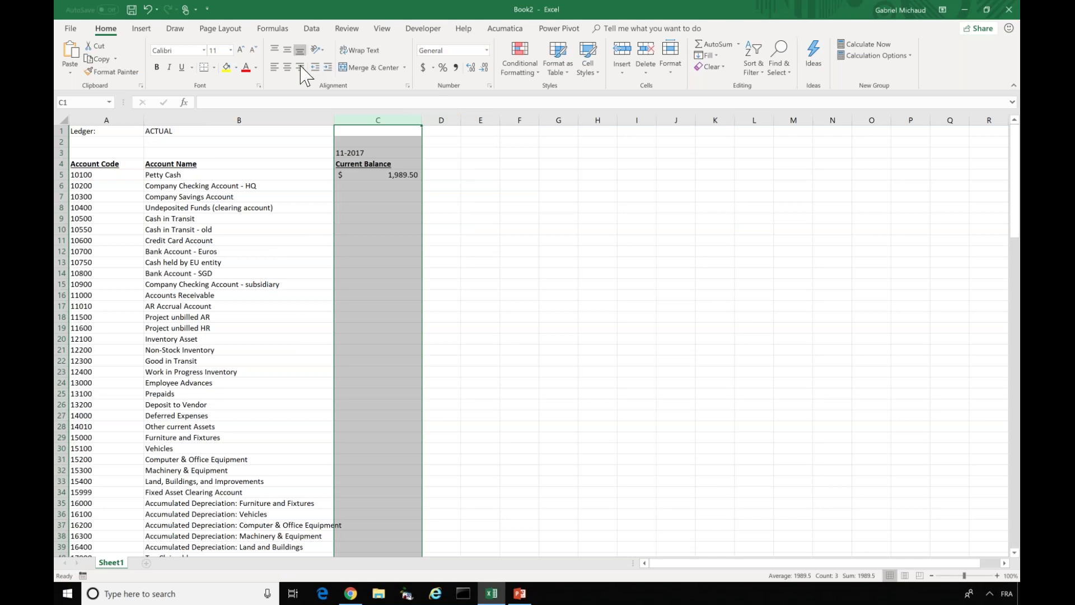
left_click(398, 175)
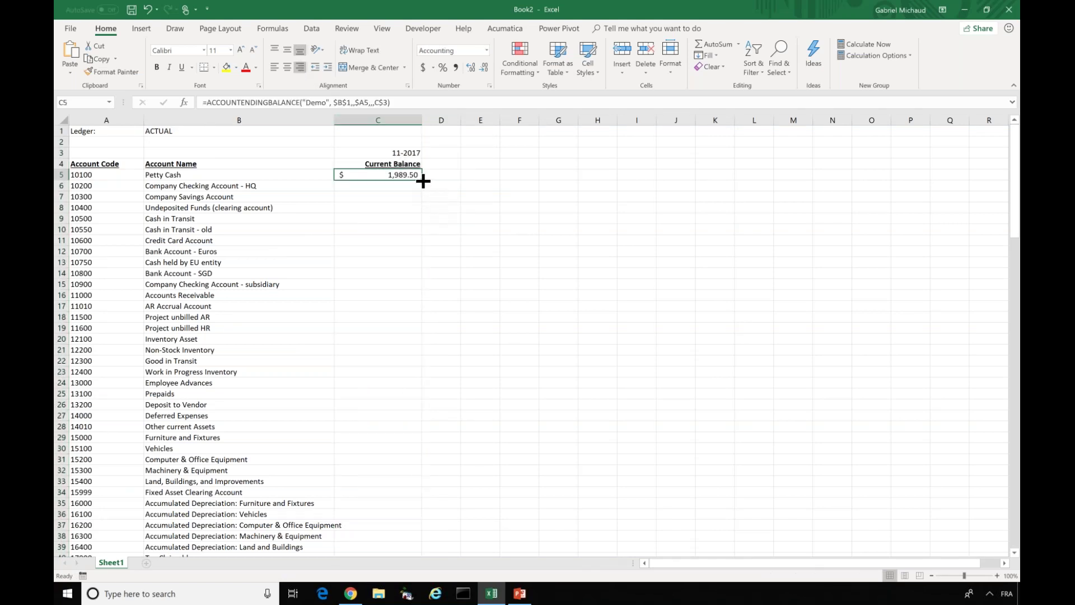
- Fill the ending balance formula in C5 down column C for every listed account
double_click(423, 181)
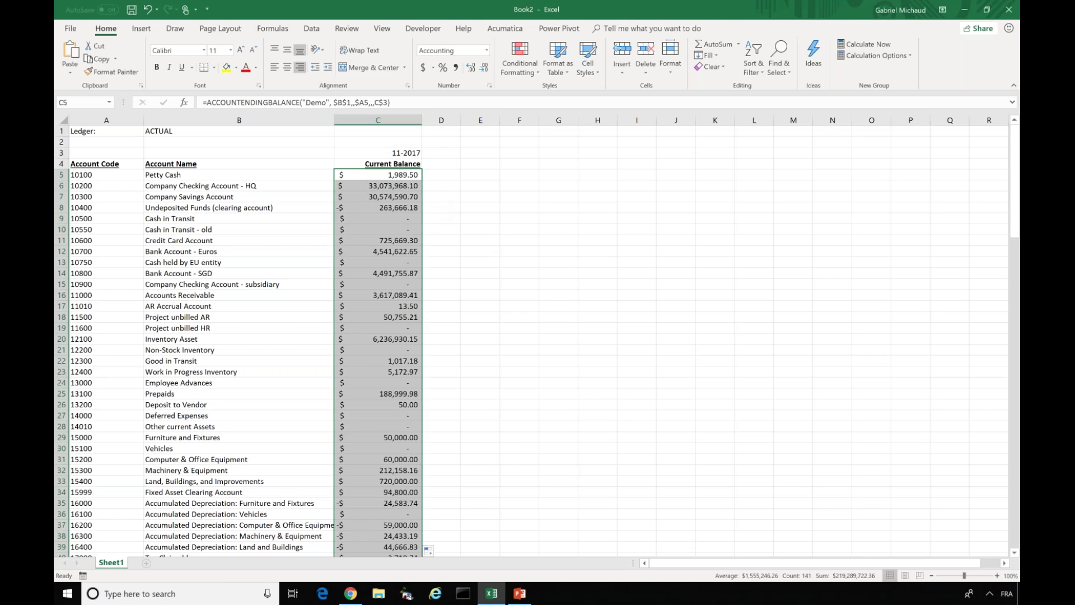
scroll(417, 253, "down", 5)
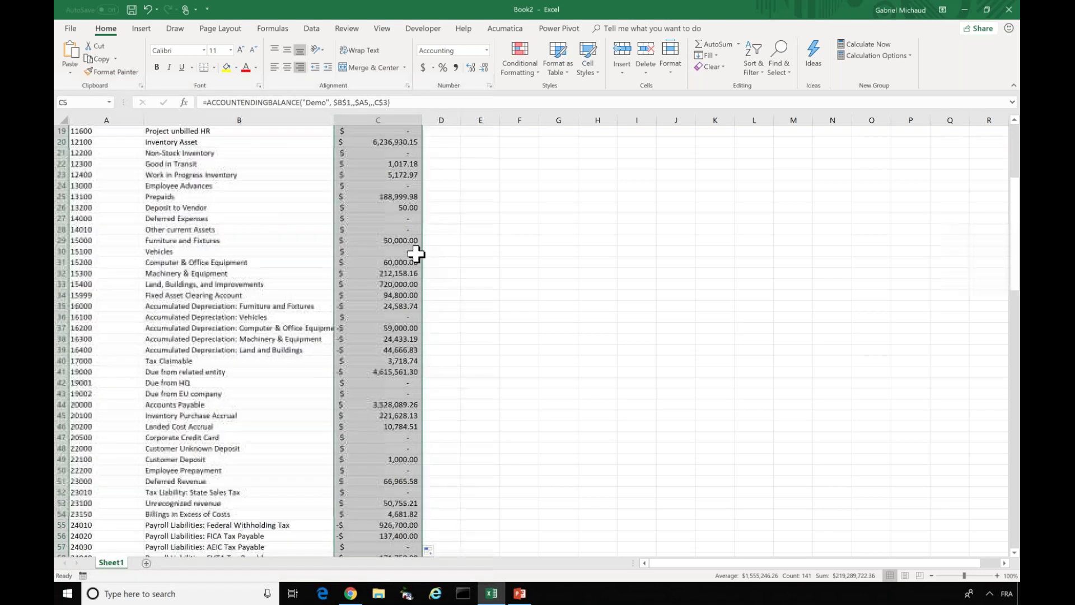
scroll(417, 253, "up", 6)
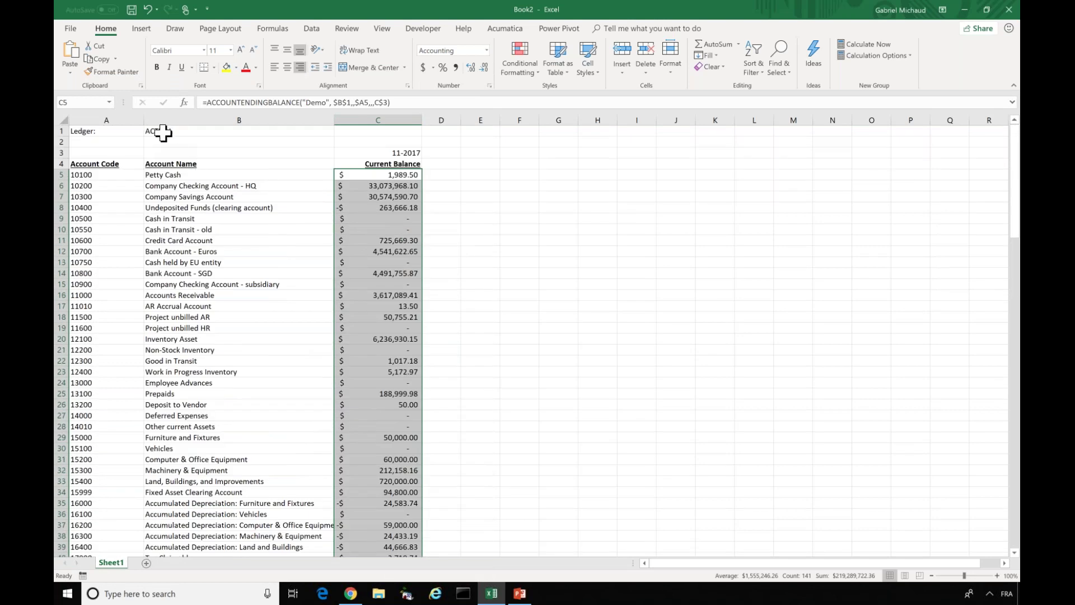
- Try BUDGET as the ledger in B1 and undo that change
left_click(163, 132)
type("BUDGET")
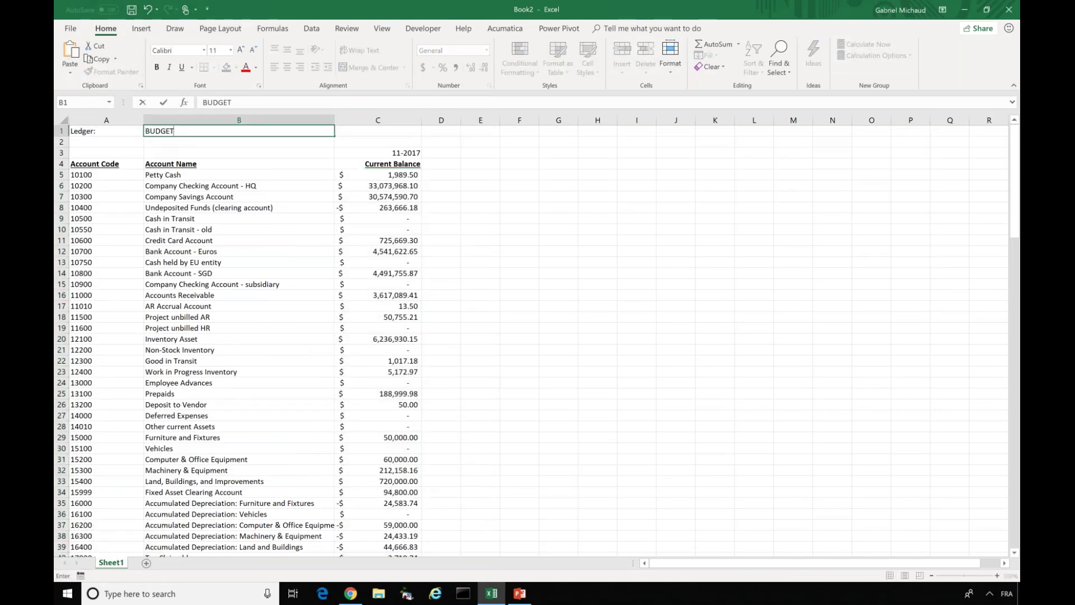
key("Return")
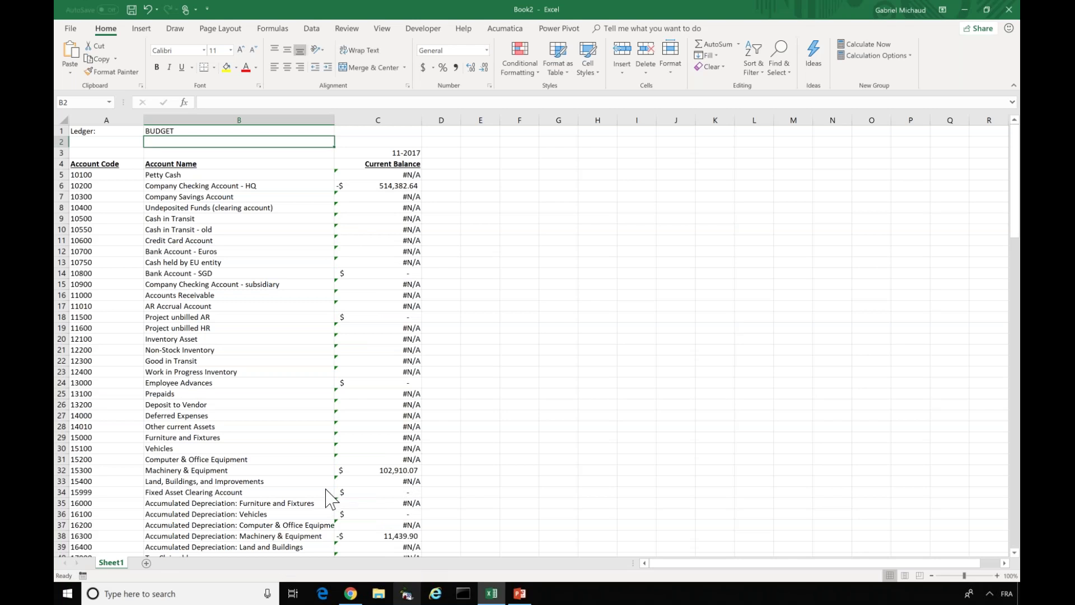
key("ctrl+z")
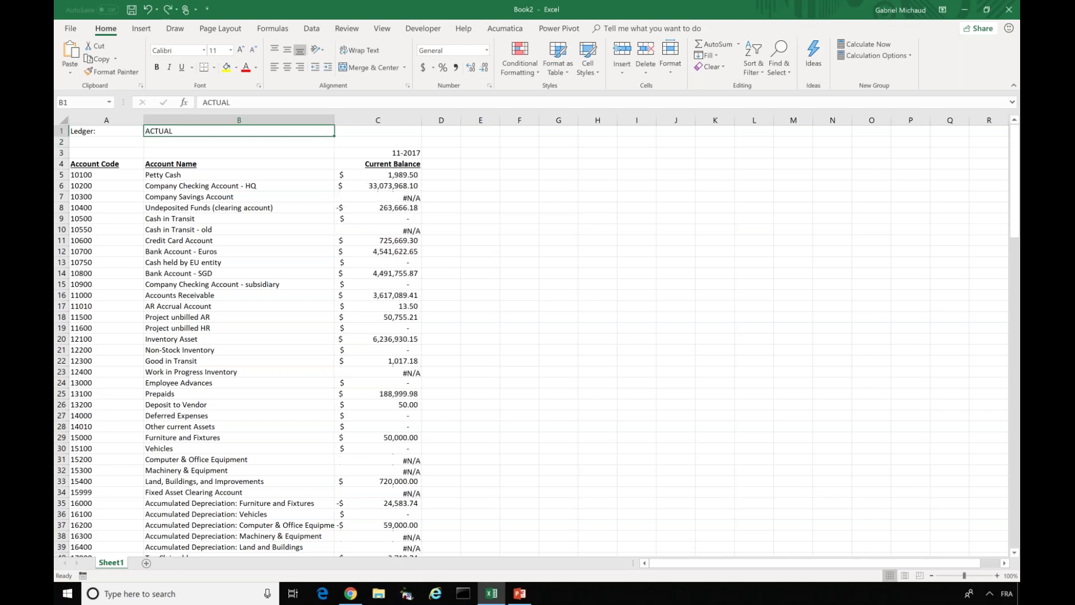
- Copy the balance column C into column D and autofit its width
left_click(400, 153)
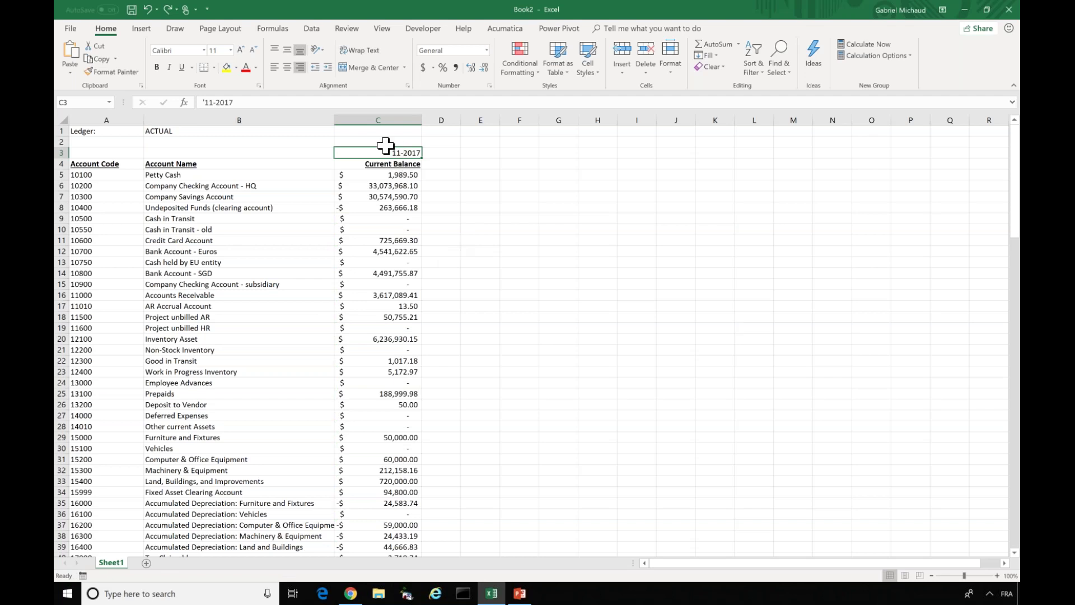
left_click(378, 119)
key("ctrl+c")
left_click(441, 120)
key("ctrl+v")
double_click(460, 119)
- Paste the copied balance column into columns E and F and autofit both widths
left_click(528, 120)
key("ctrl+v")
double_click(548, 120)
left_click(616, 120)
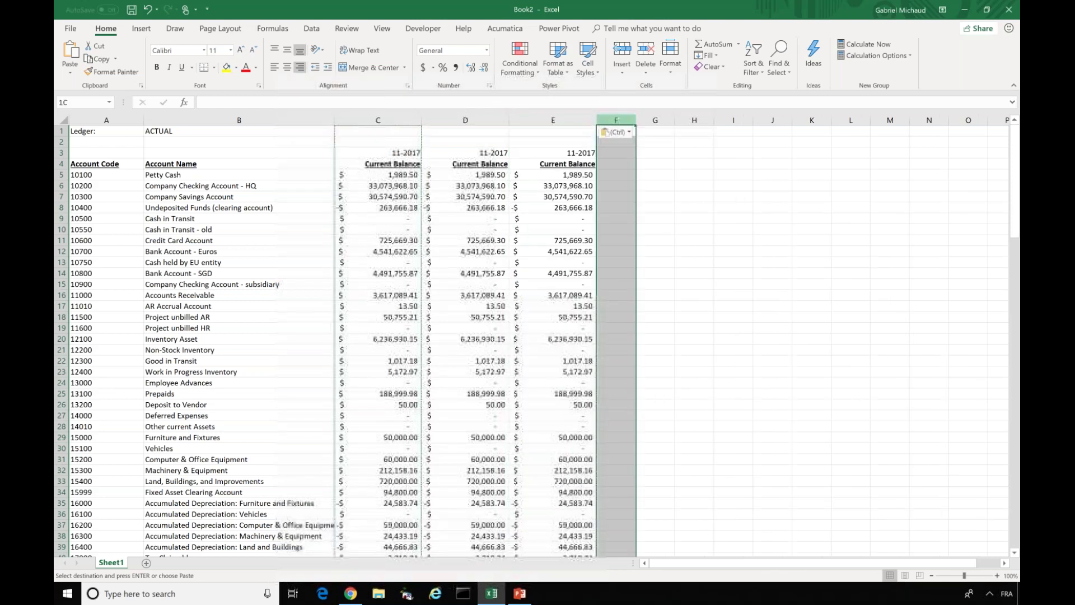
key("ctrl+v")
double_click(636, 120)
key("Escape")
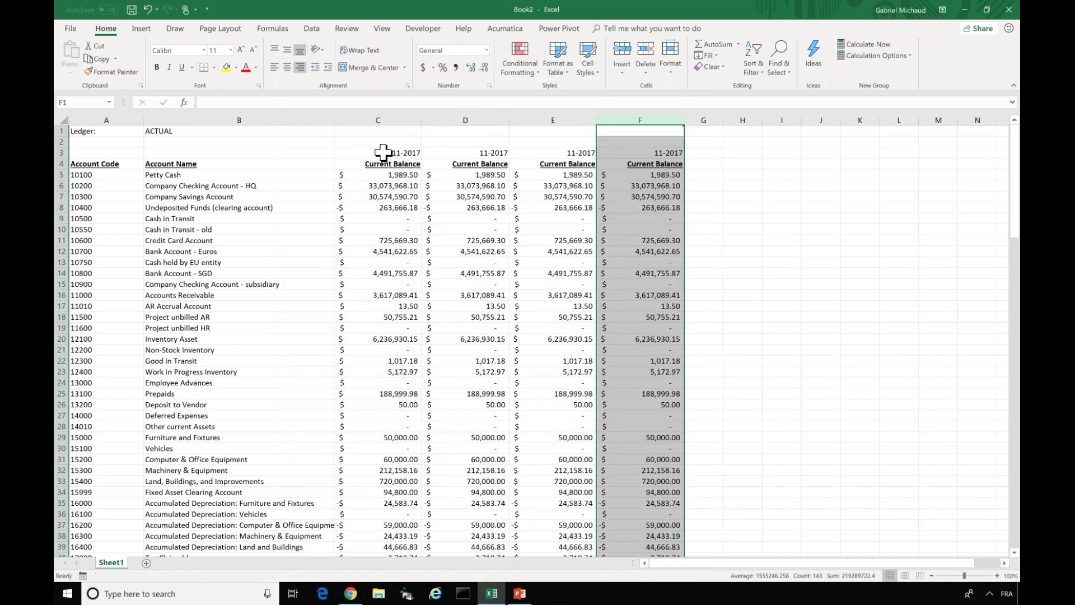
left_click(395, 151)
type("08:")
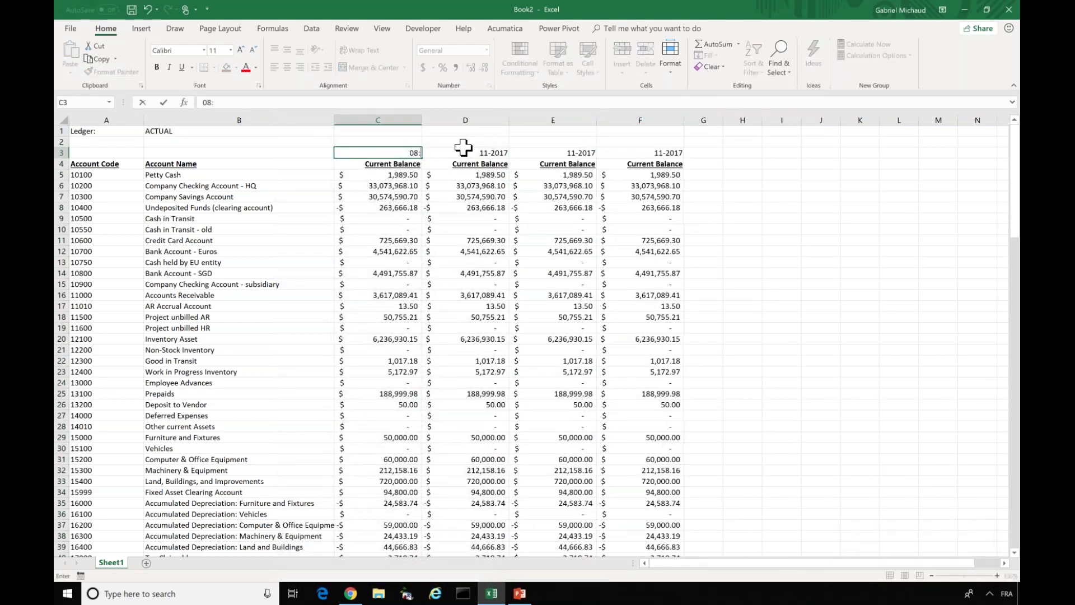
key("BackSpace")
type("-20187")
left_click(463, 147)
- Enter the periods 08-2017, 09-2017 and 10-2017 as text in C3, D3 and E3
left_click(396, 152)
type("'08-2017")
key("Tab")
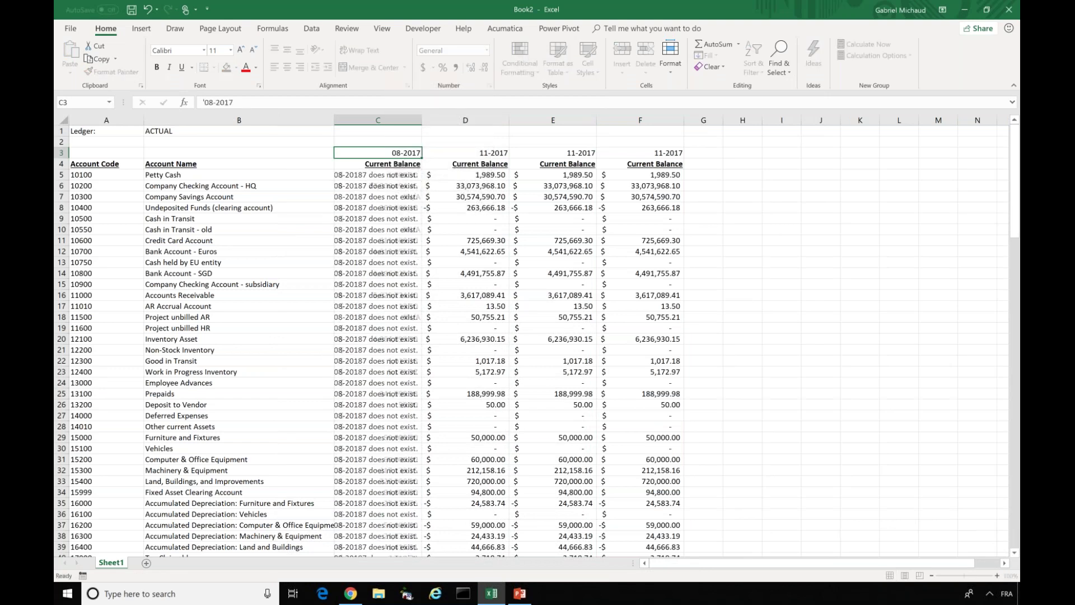
type("'09-2017")
key("Tab")
type("'10-2017")
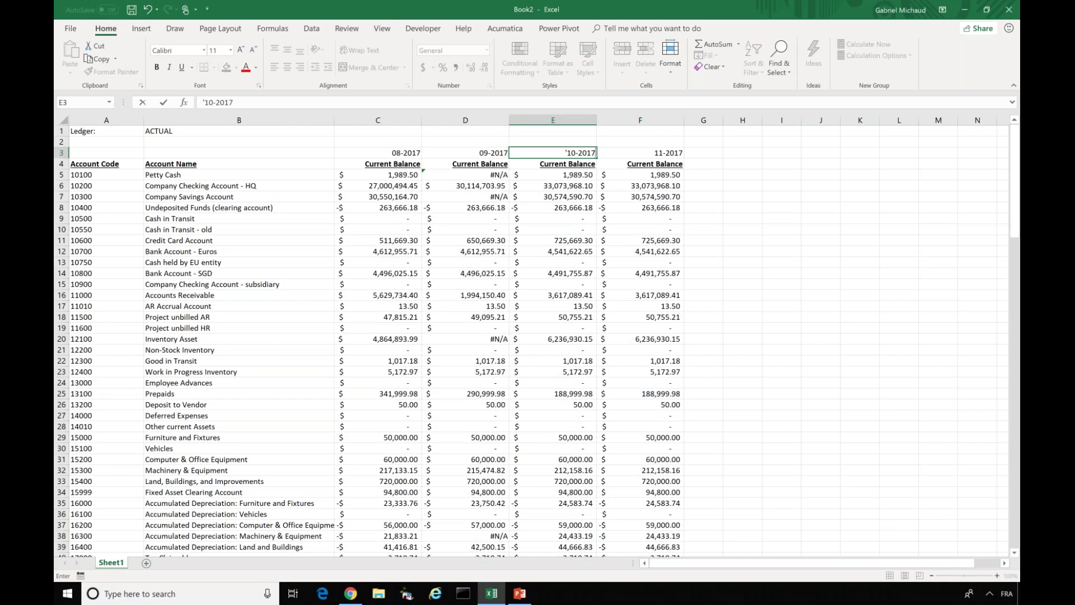
key("Tab")
left_click(373, 150)
left_click(453, 150)
key("Tab")
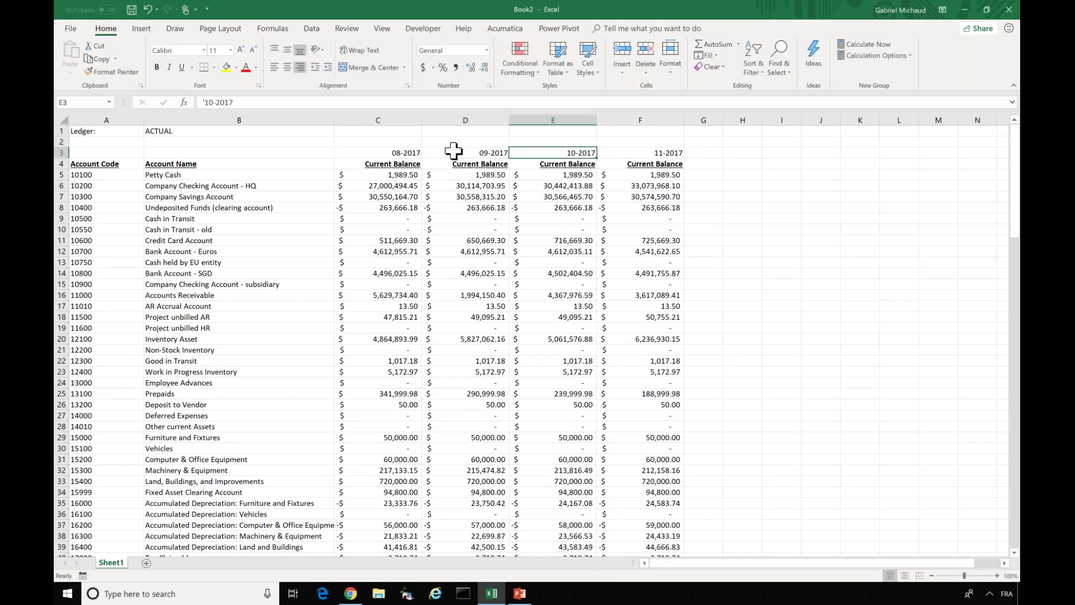
key("Tab")
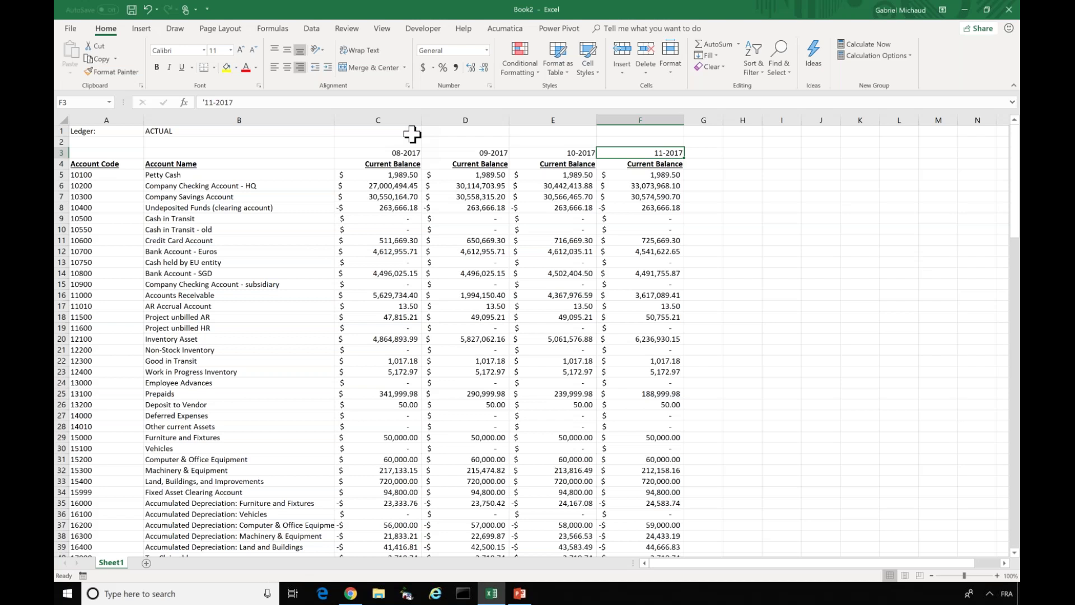
- Examine the cell references in C5's ending balance formula without changing it
double_click(383, 174)
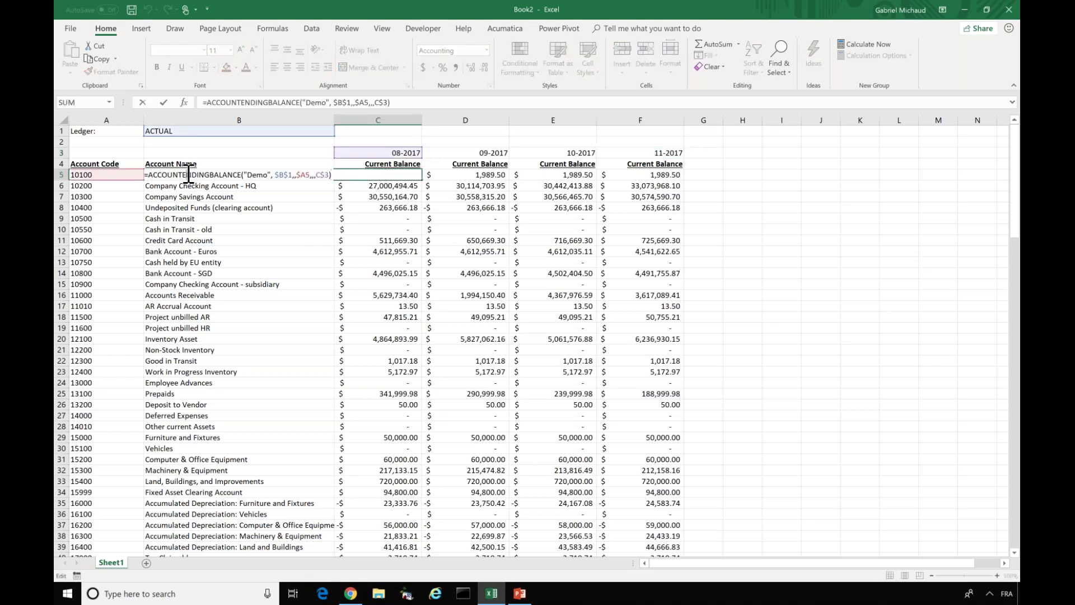
key("Escape")
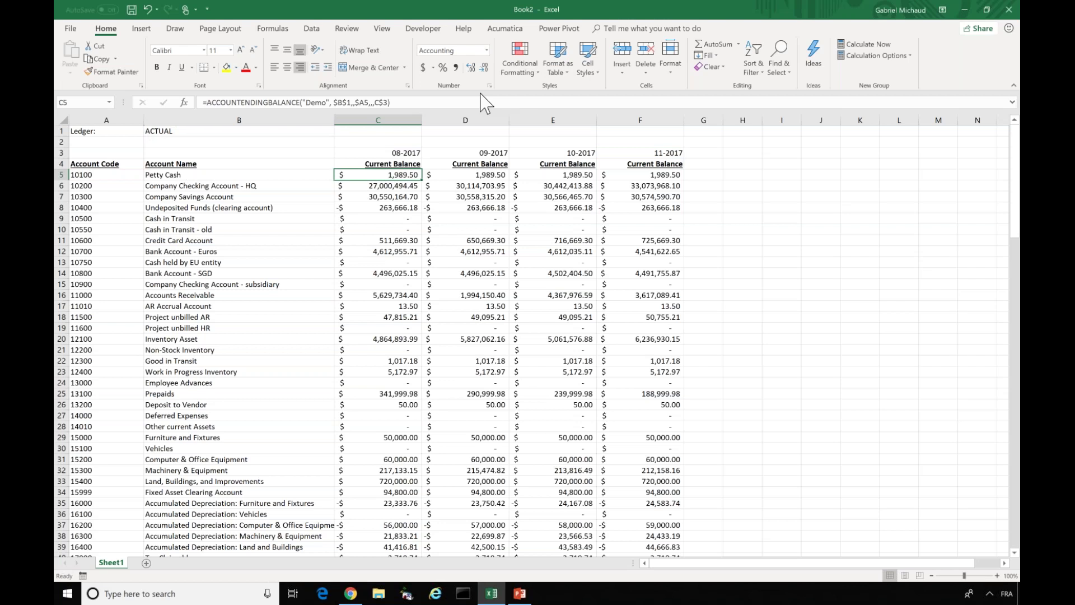
left_click(379, 142)
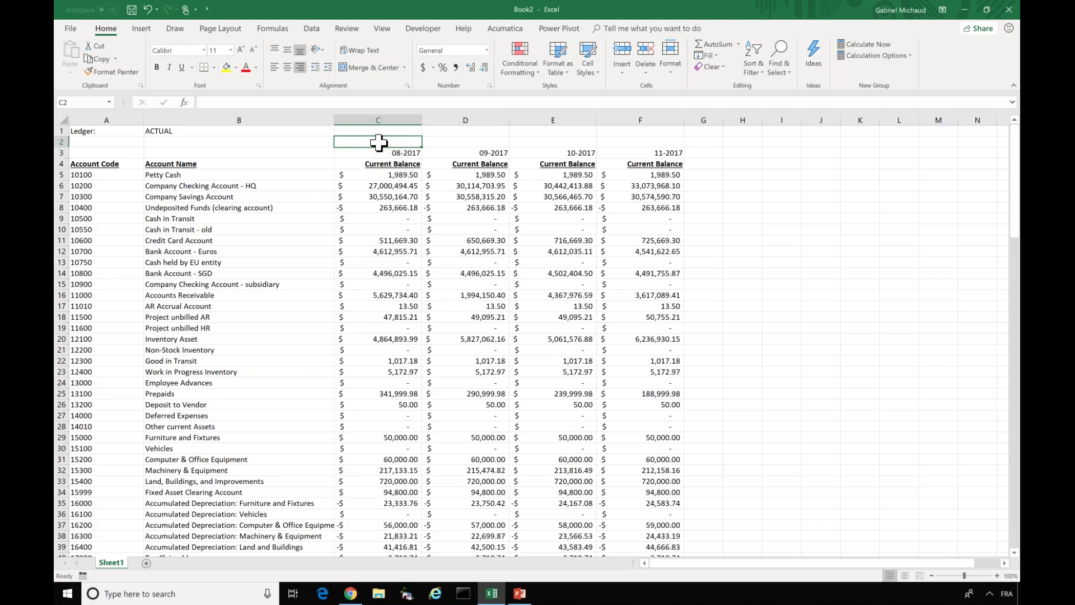
- Run a Velixo drilldown on the 10-2017 balance of account 61000, Advertising Expense, in E96
left_click(504, 29)
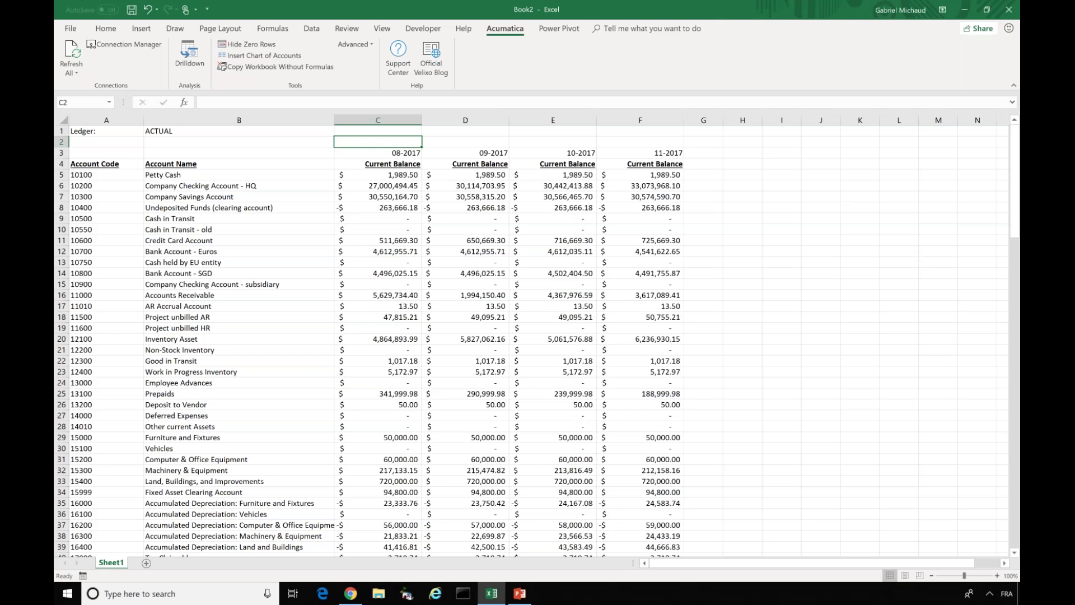
scroll(537, 336, "down", 20)
scroll(537, 336, "up", 6)
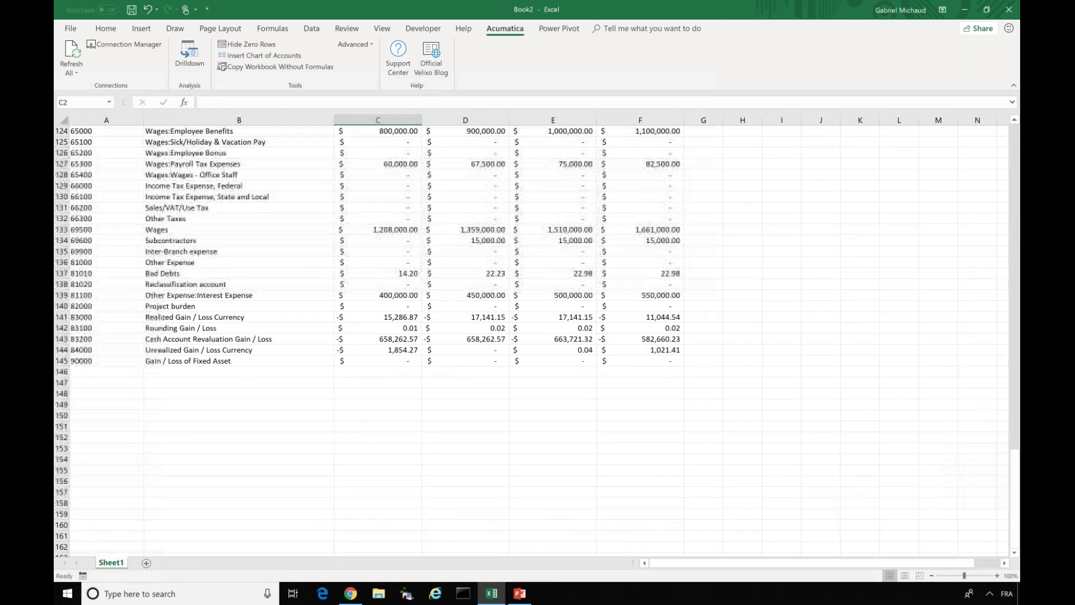
scroll(239, 404, "up", 17)
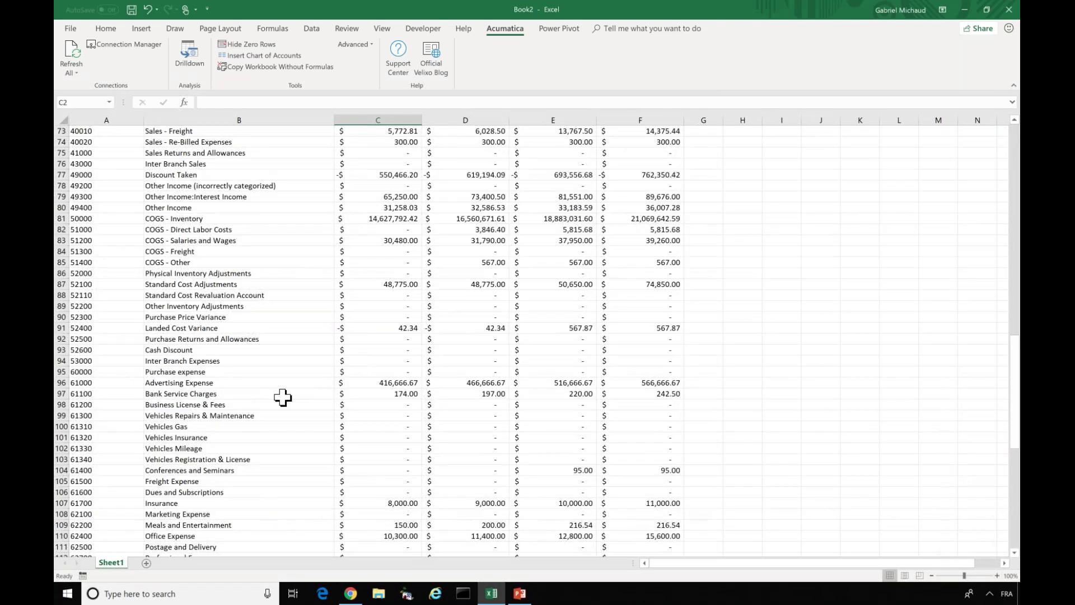
left_click(212, 382)
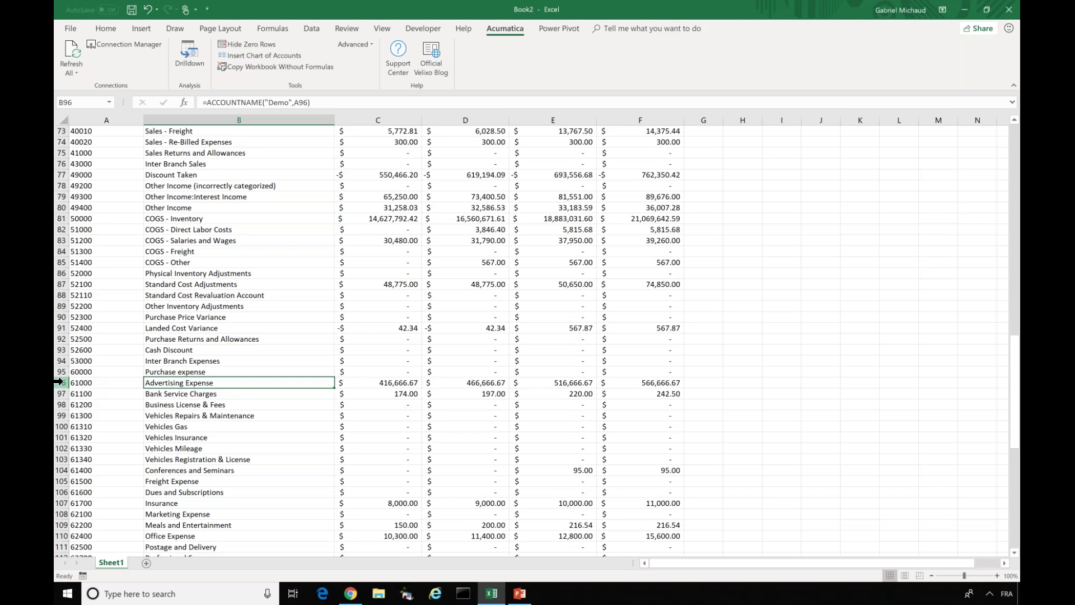
left_click(567, 385)
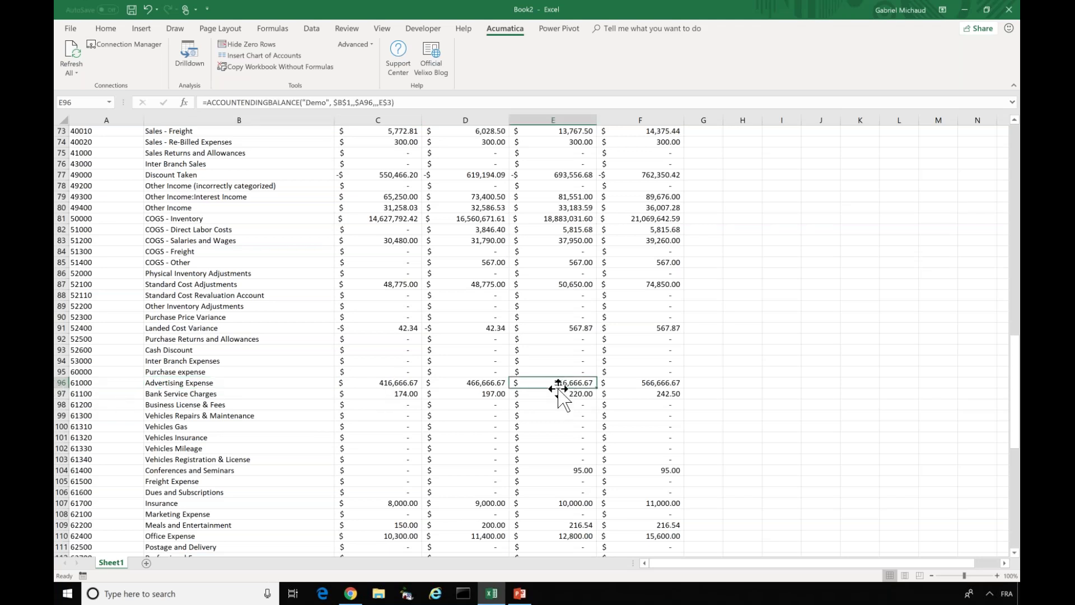
left_click(189, 53)
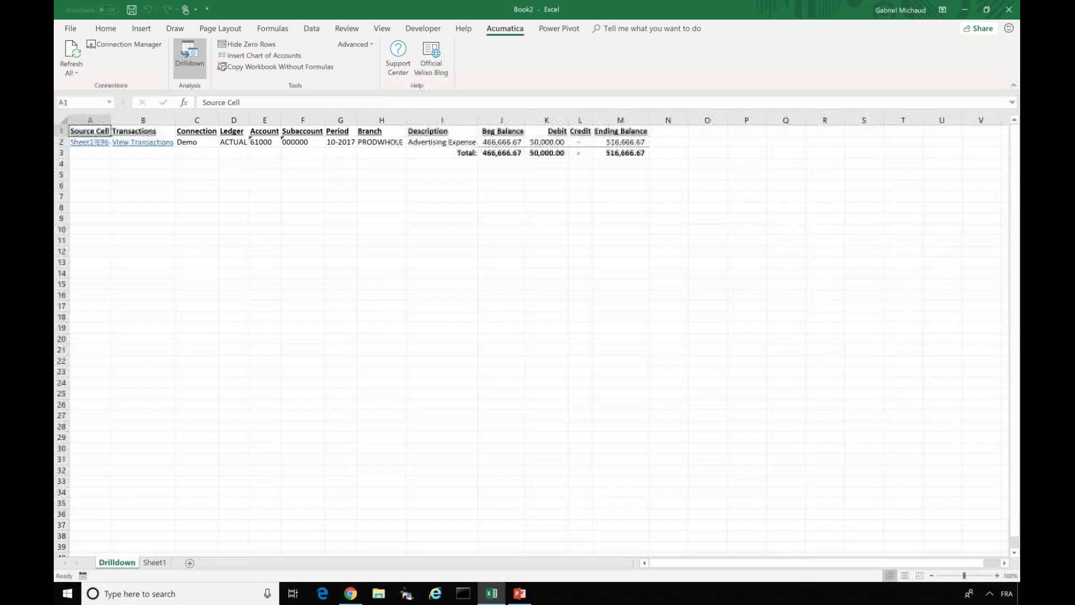
- View the drilldown line's transactions in Acumatica, and return to Sheet1 in Excel
left_click(138, 143)
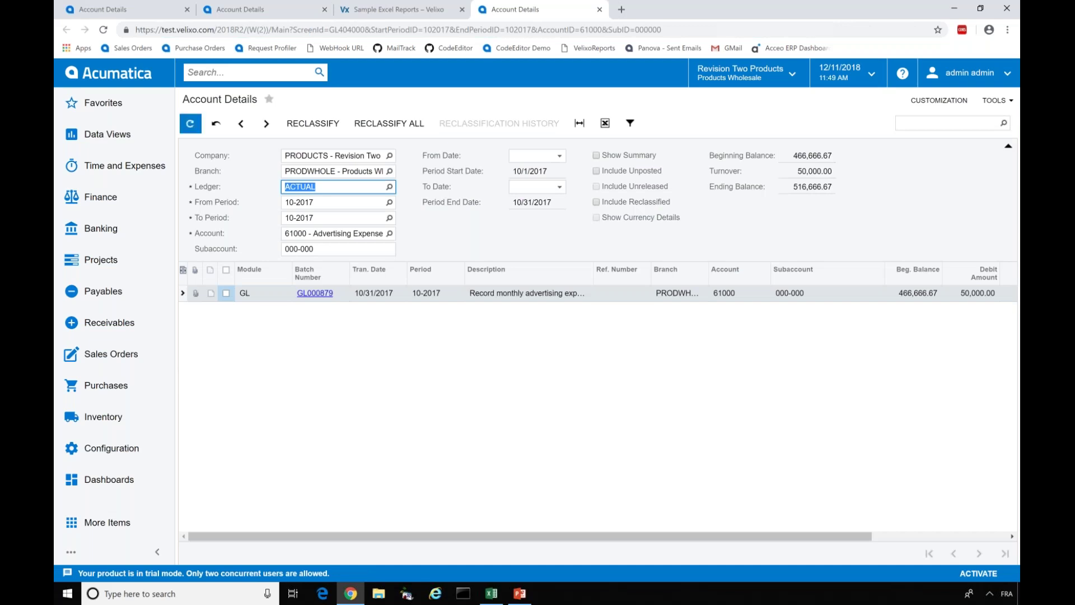
key("alt+Tab")
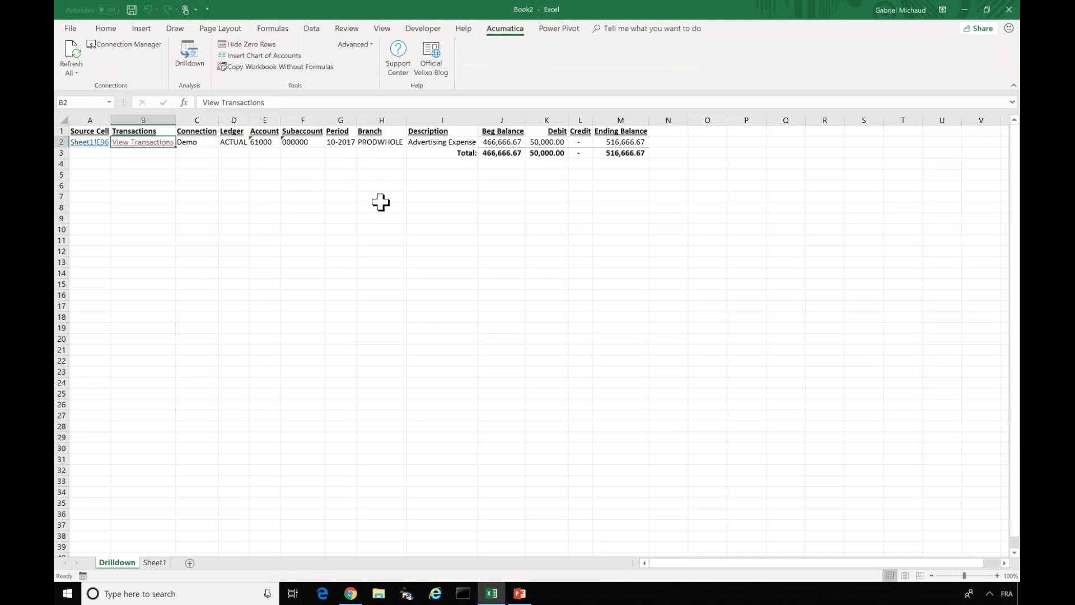
left_click(154, 562)
- Hide the zero rows of Sheet1 based on balance columns C through F
scroll(271, 230, "up", 20)
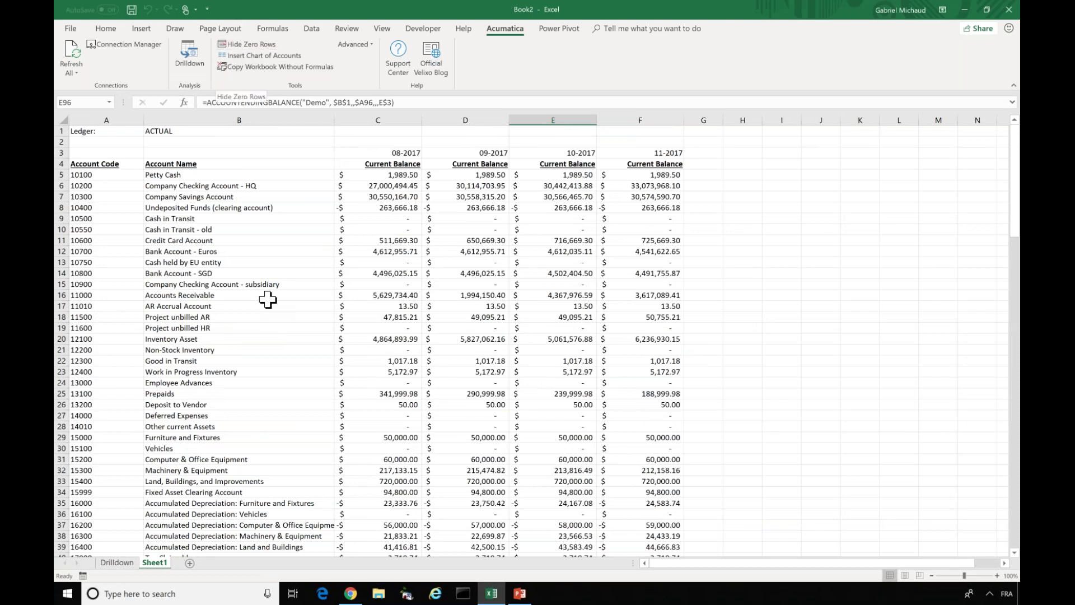
scroll(296, 312, "down", 11)
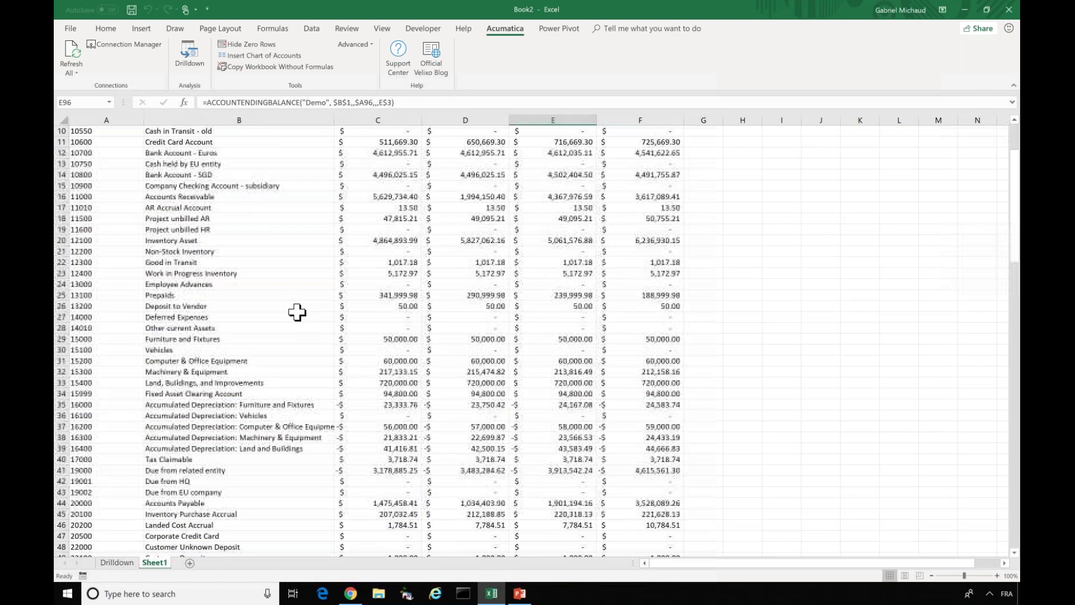
scroll(297, 311, "down", 2)
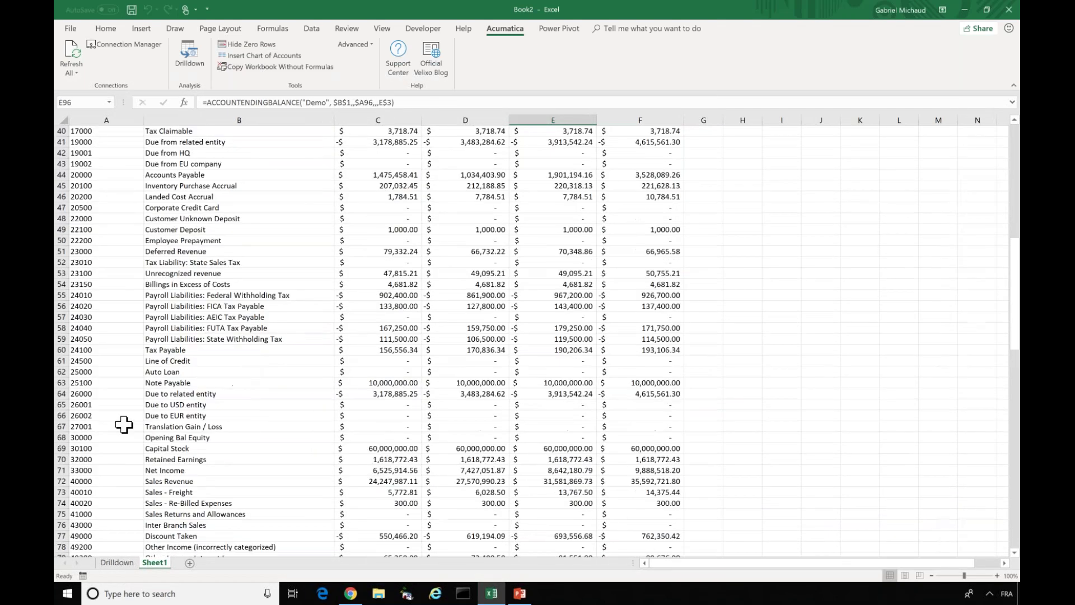
scroll(96, 395, "down", 10)
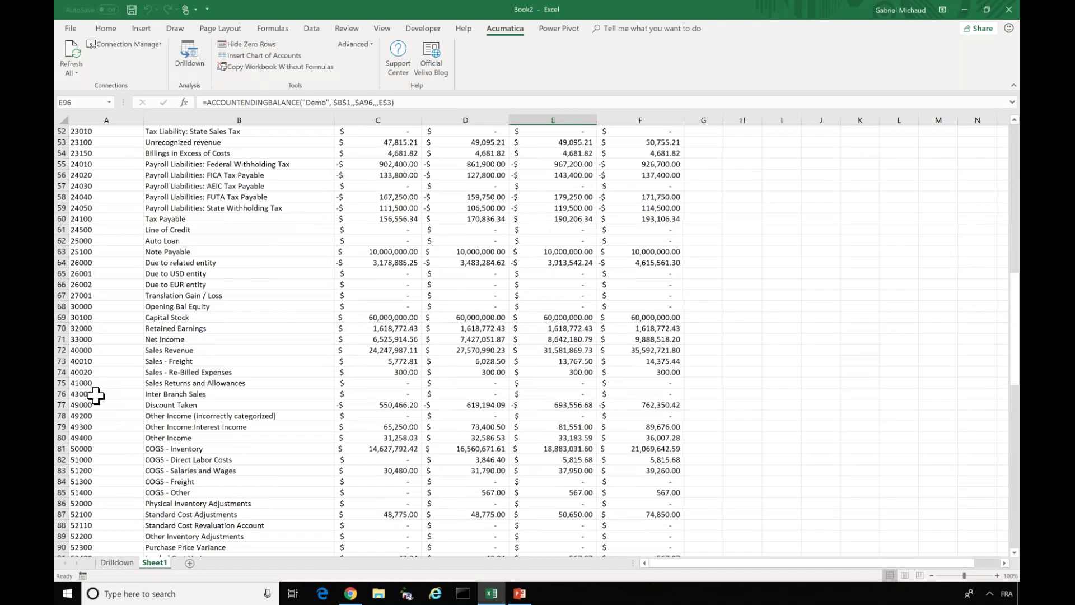
scroll(427, 454, "down", 2)
scroll(427, 453, "up", 20)
left_click(378, 120)
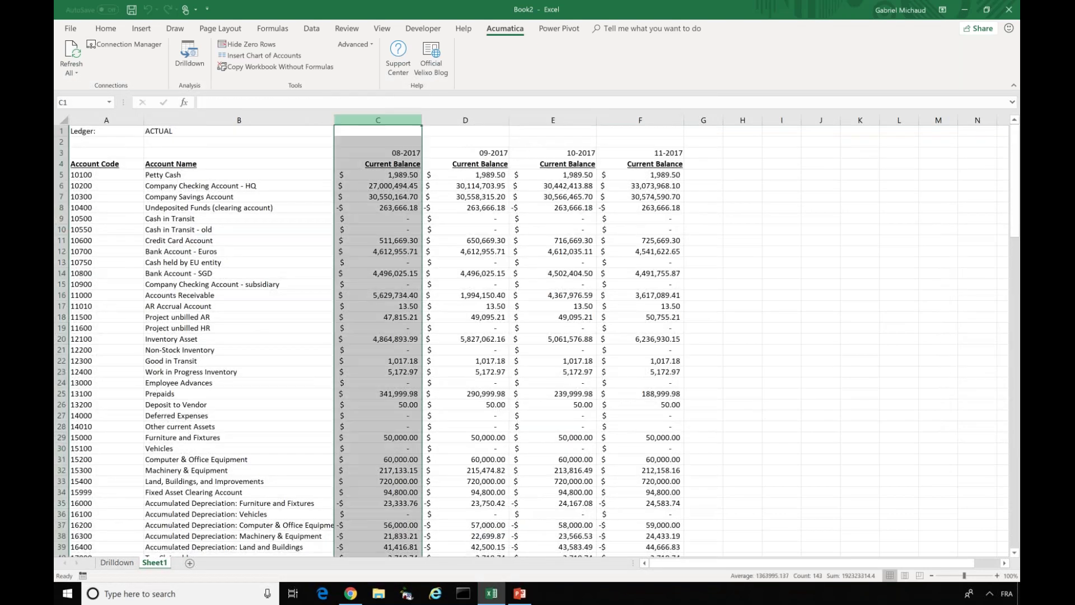
left_click(639, 118, "shift")
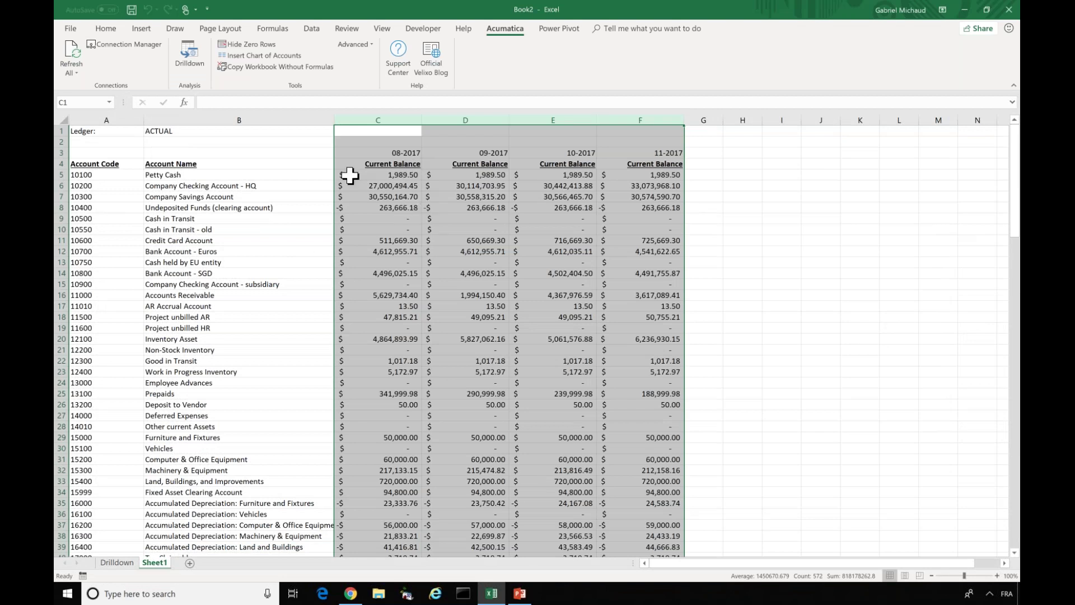
left_click(238, 45)
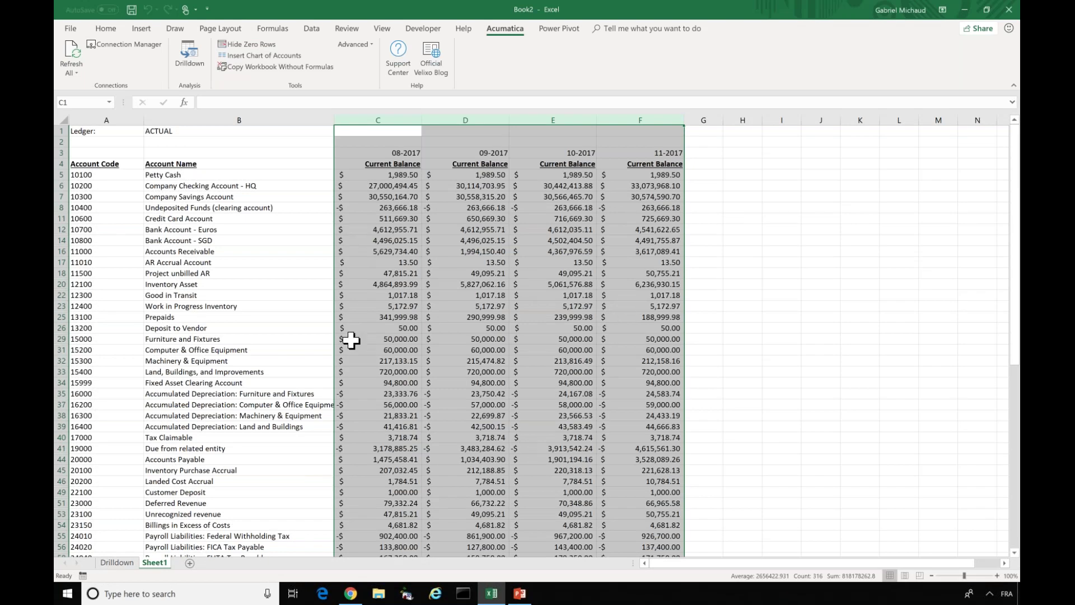
- Unhide all the hidden rows across the whole of Sheet1
left_click(239, 327)
key("ctrl+a")
right_click(93, 203)
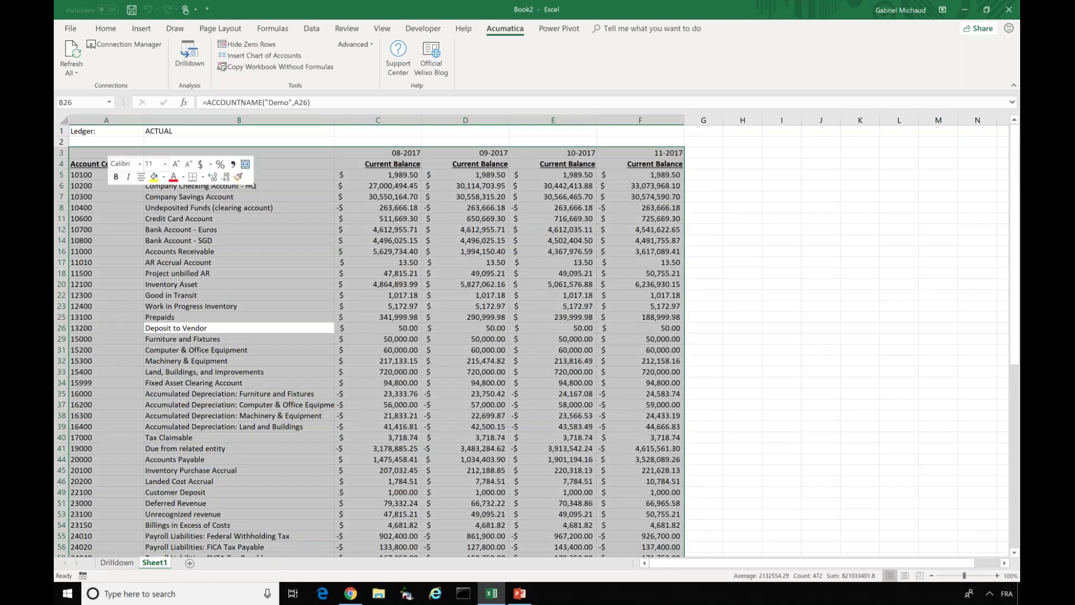
key("Escape")
key("ctrl+a")
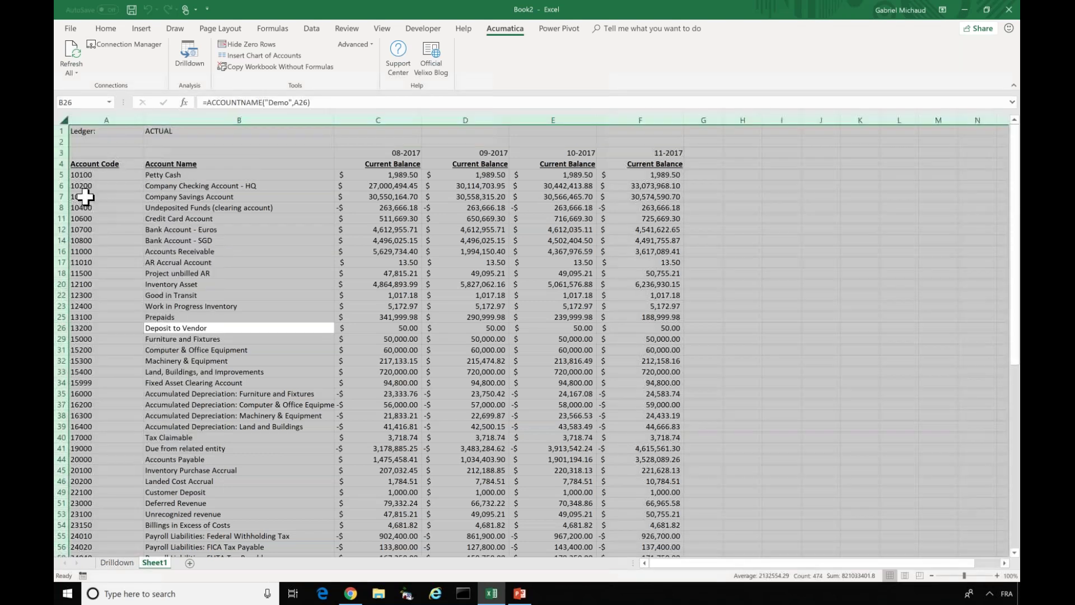
right_click(75, 205)
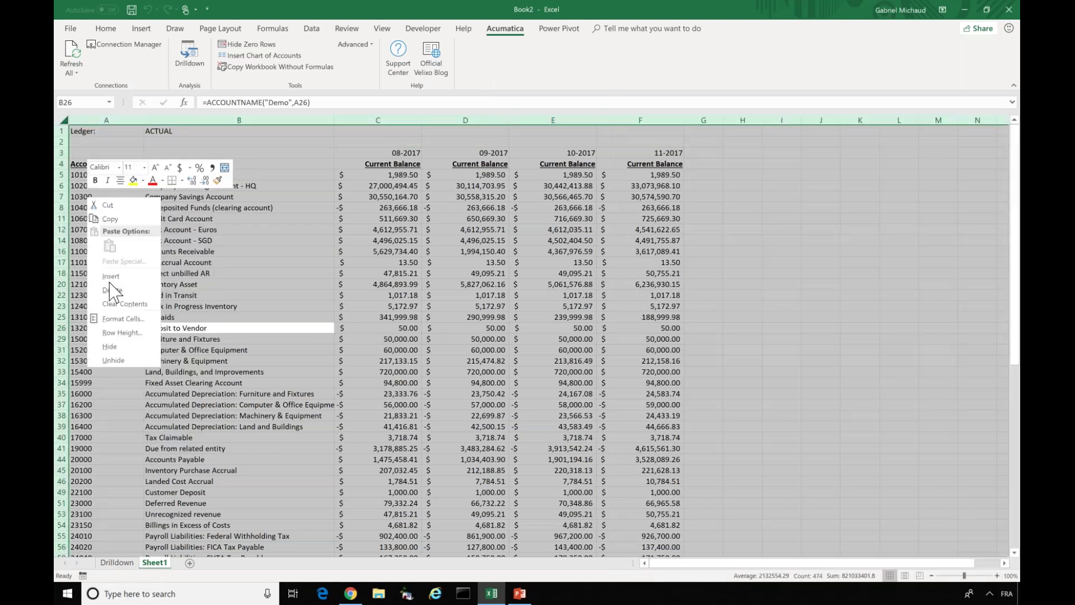
left_click(114, 360)
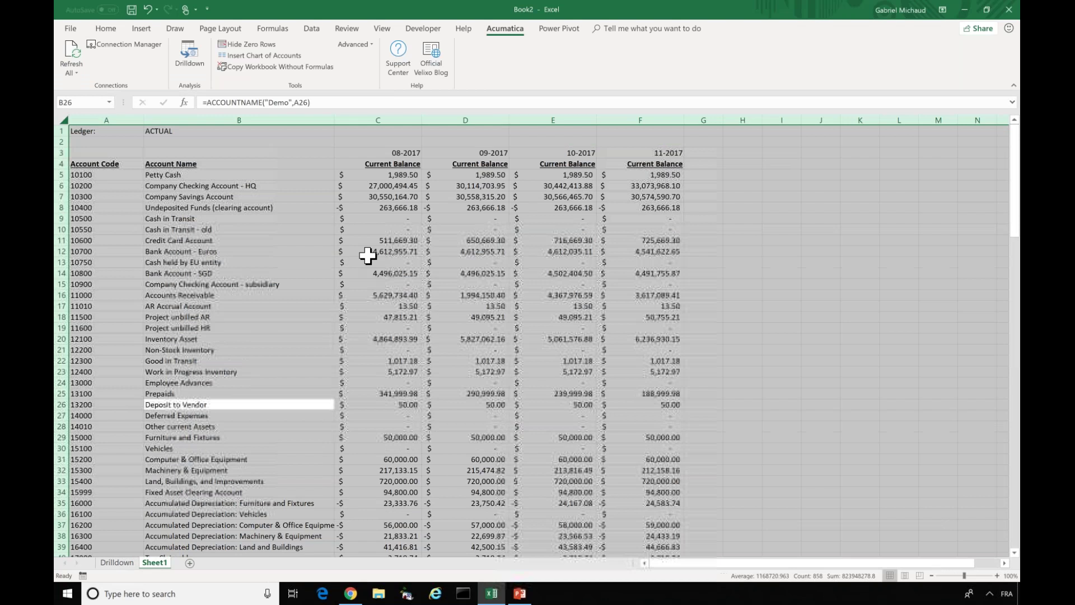
- Hide the zero rows of Sheet1 based only on the 11-2017 balances in column F
left_click_drag(366, 251, 367, 257)
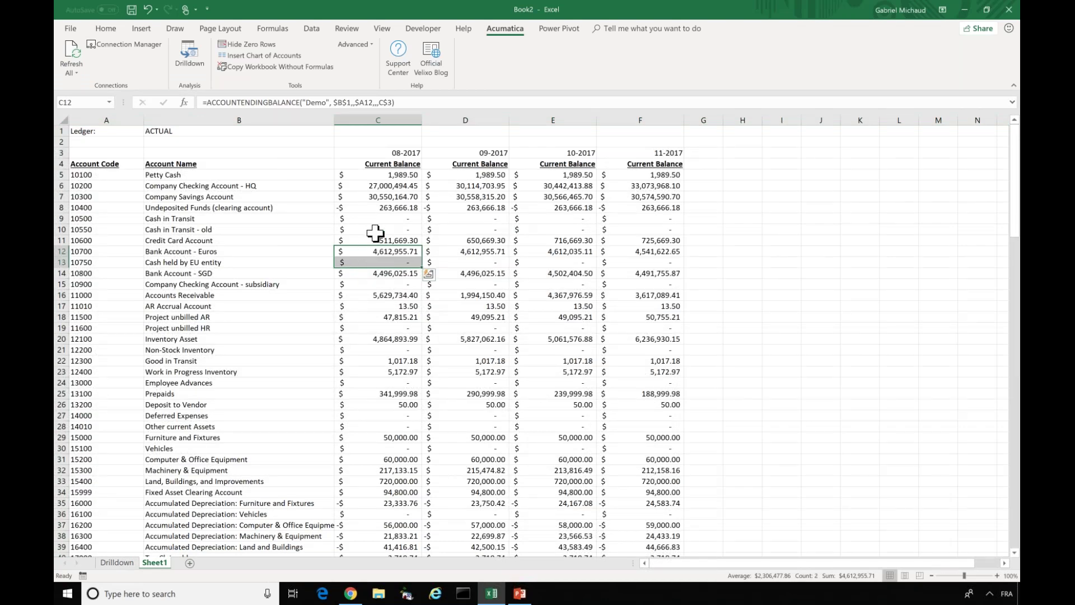
left_click(370, 229)
left_click(377, 118)
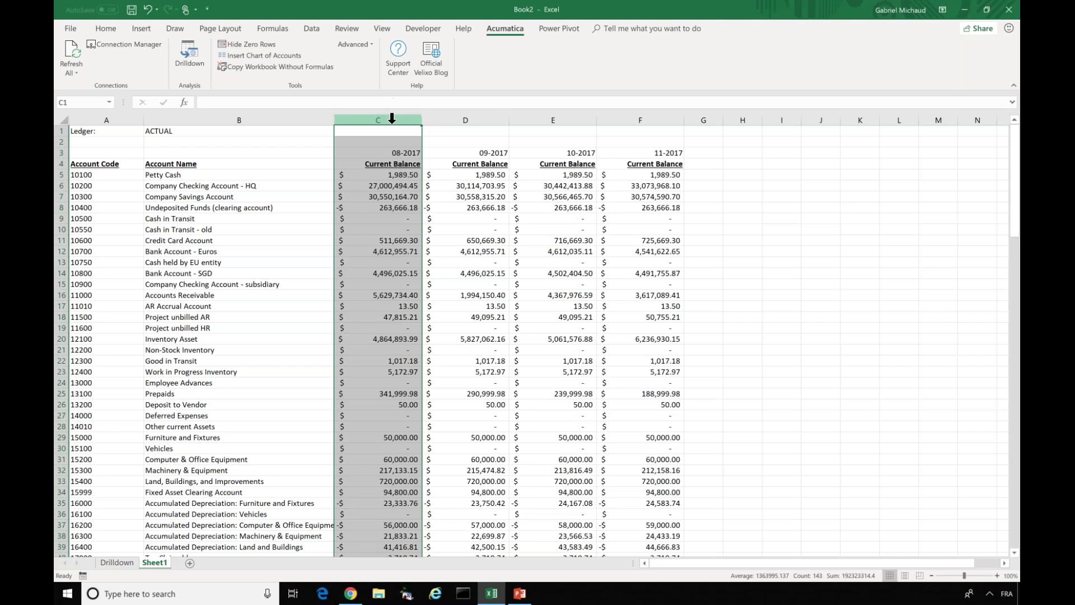
left_click(657, 119)
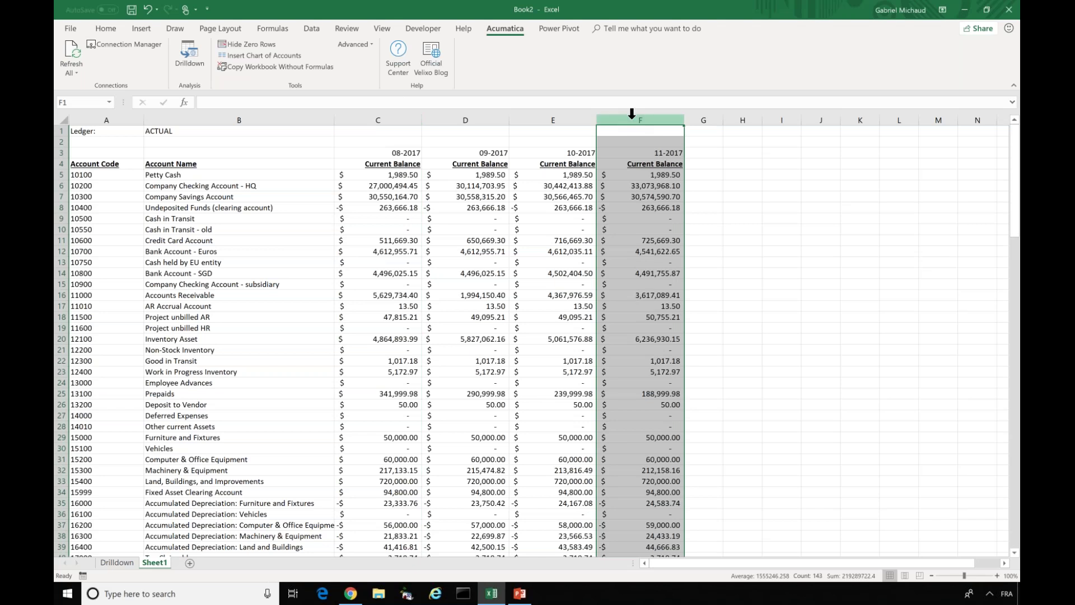
left_click(247, 43)
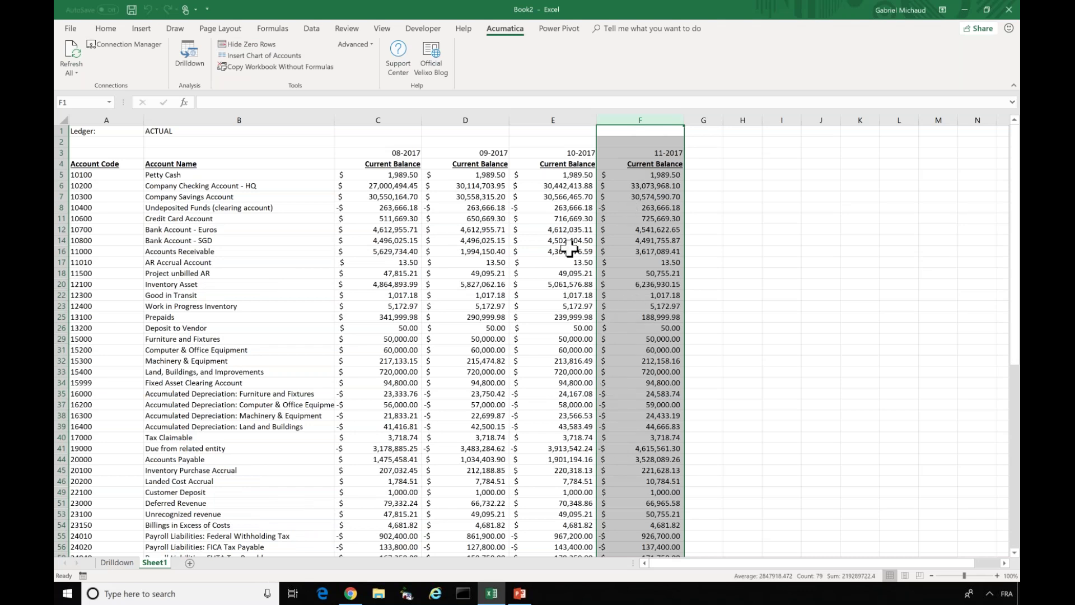
left_click(444, 303)
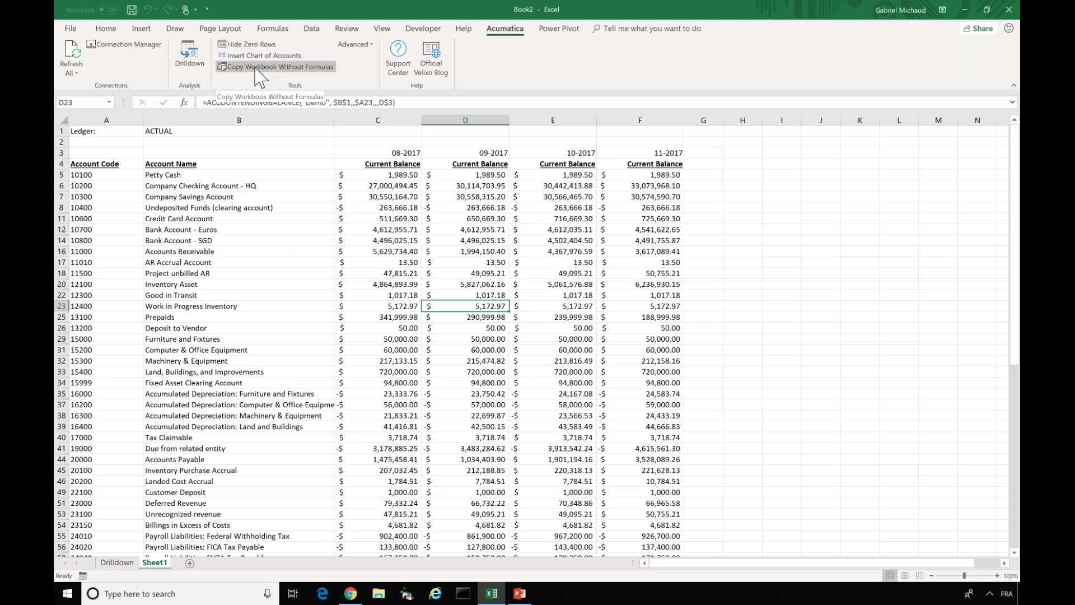
left_click(366, 187)
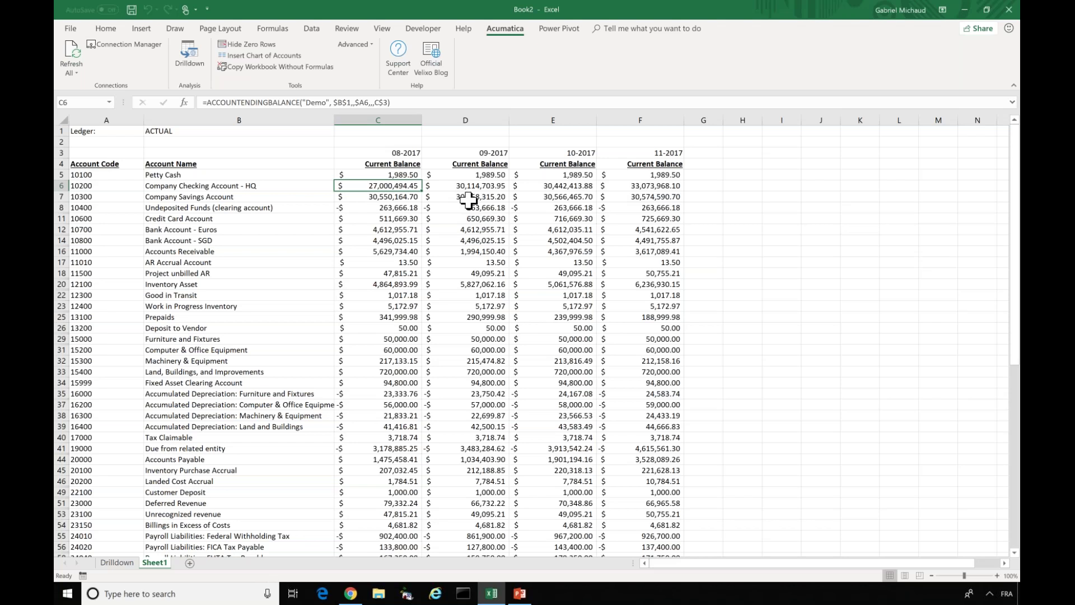
left_click(161, 130)
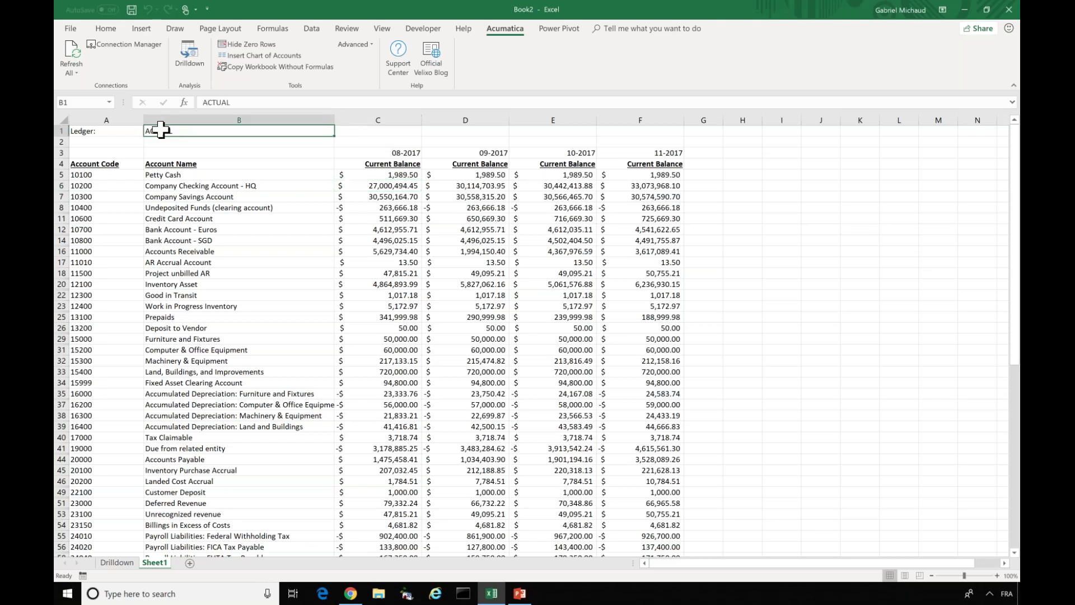
left_click(397, 174)
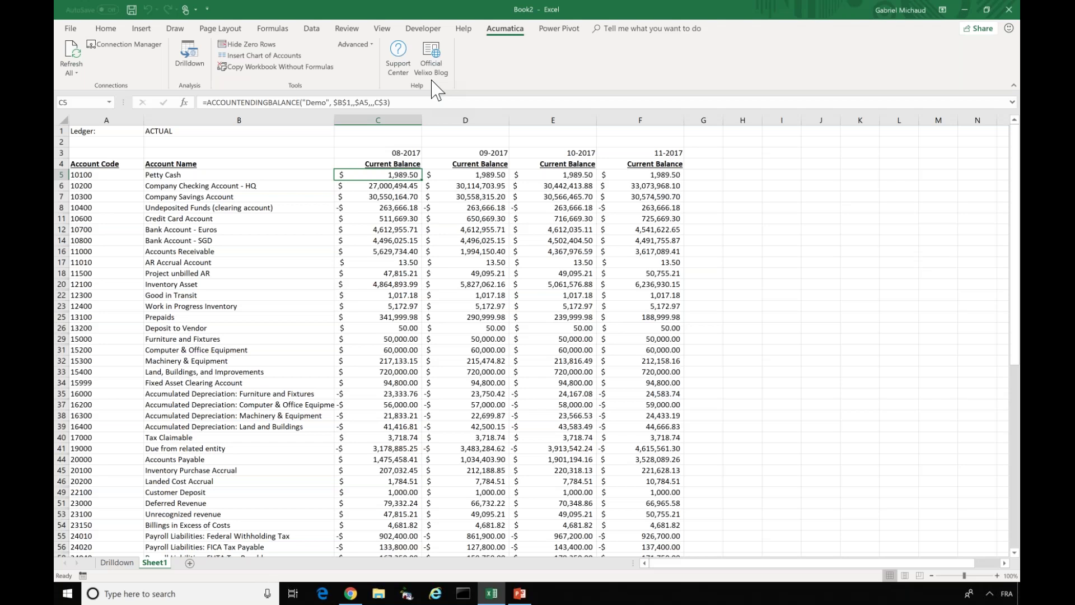
- Open the pinned RapidByte.xlsx workbook, log in to its Demo connection with the account password, and show the Acumatica tools
left_click(70, 30)
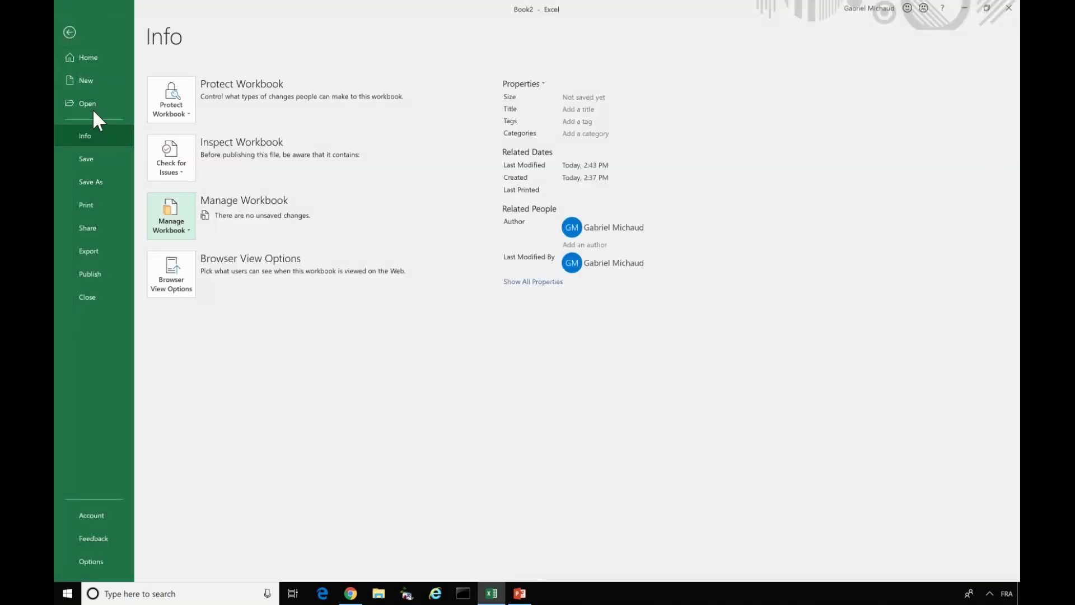
left_click(73, 107)
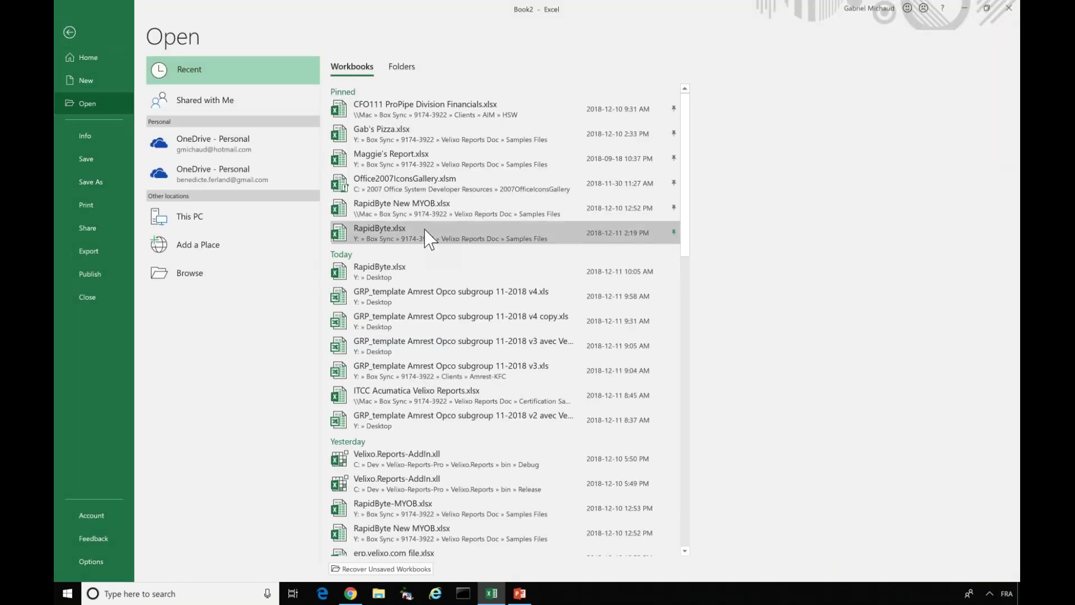
key("Escape")
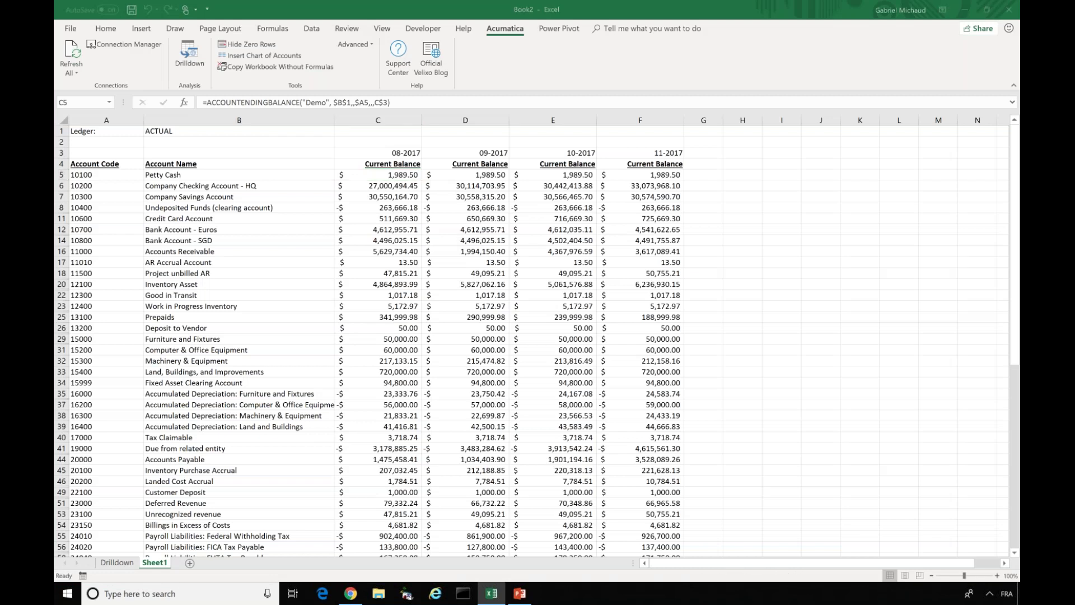
type("**********")
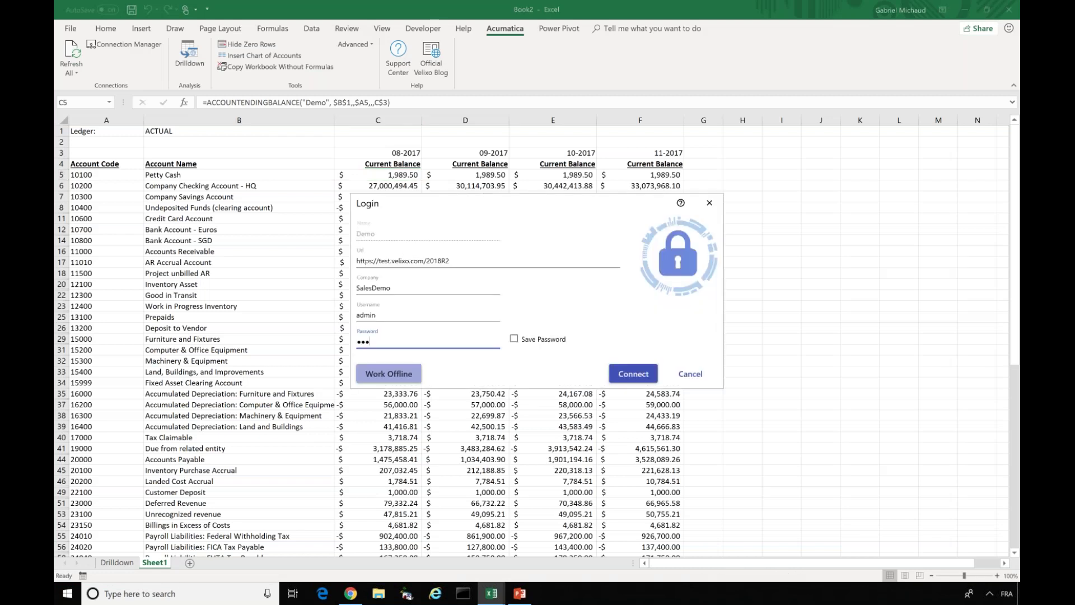
key("Return")
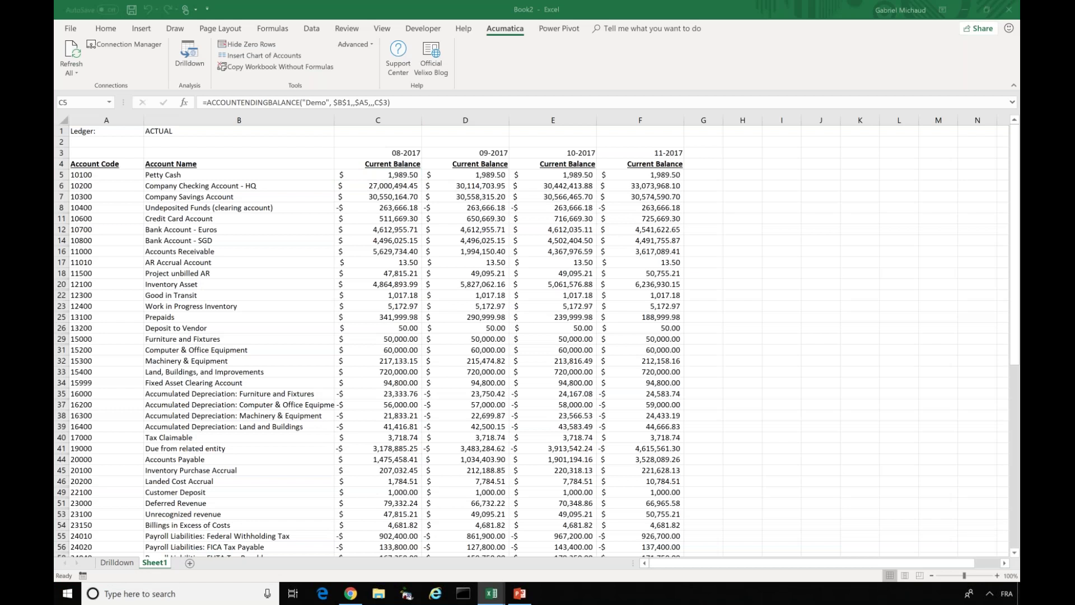
key("alt+Tab")
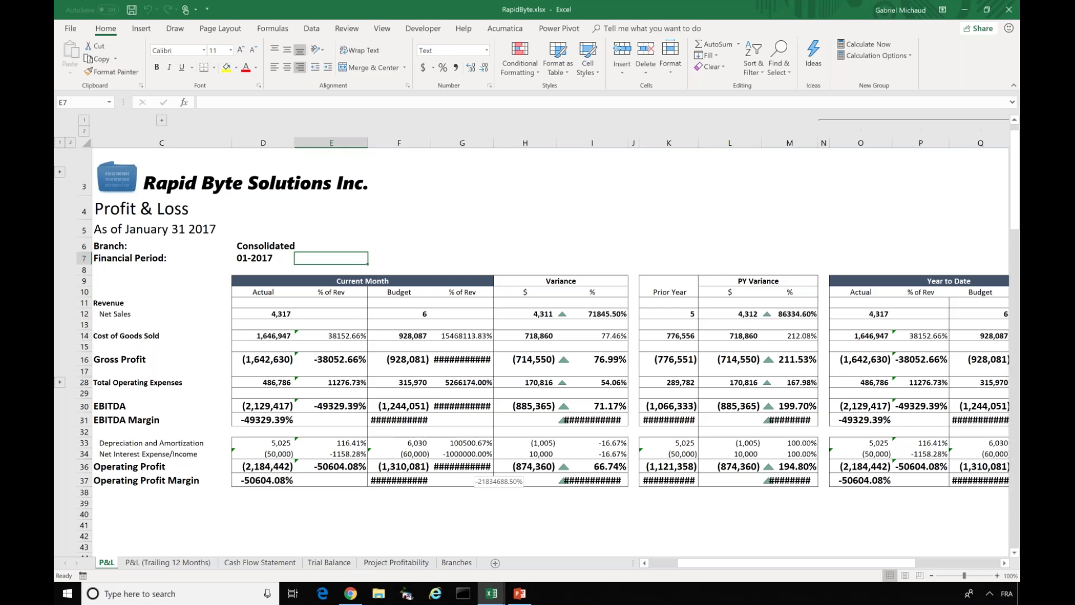
left_click(504, 28)
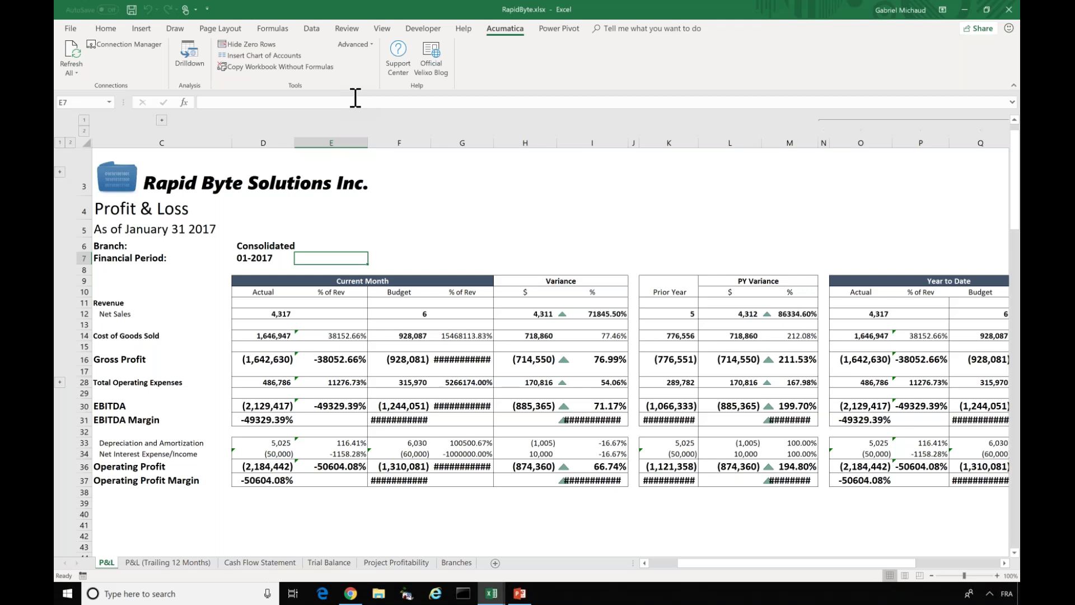
- Switch to the PowerPoint presentation, start the slide show from the Demo slide and advance to the Pricing slide
left_click(520, 594)
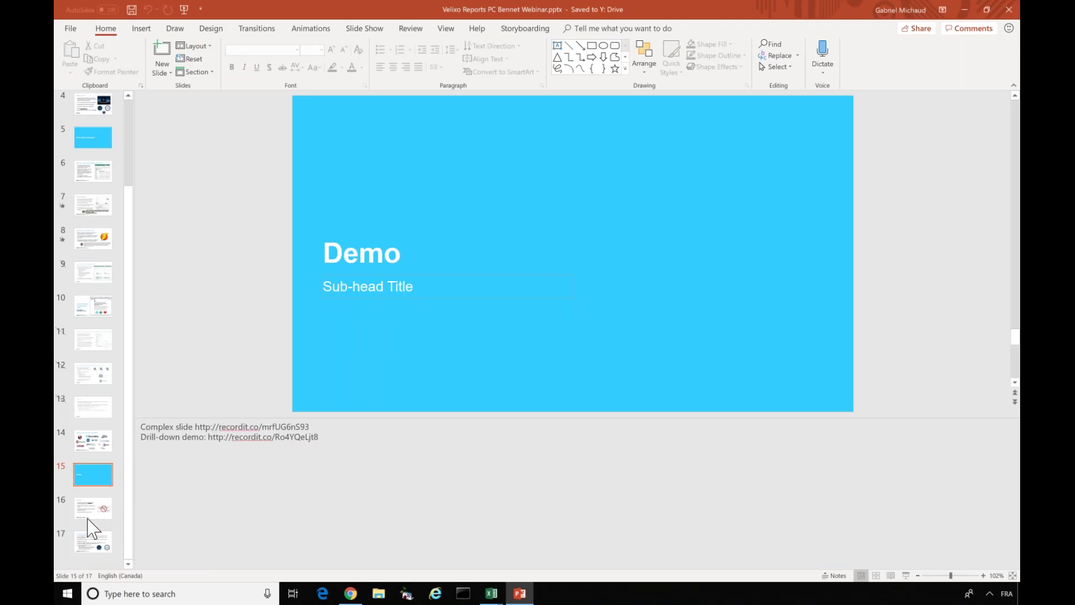
left_click(907, 575)
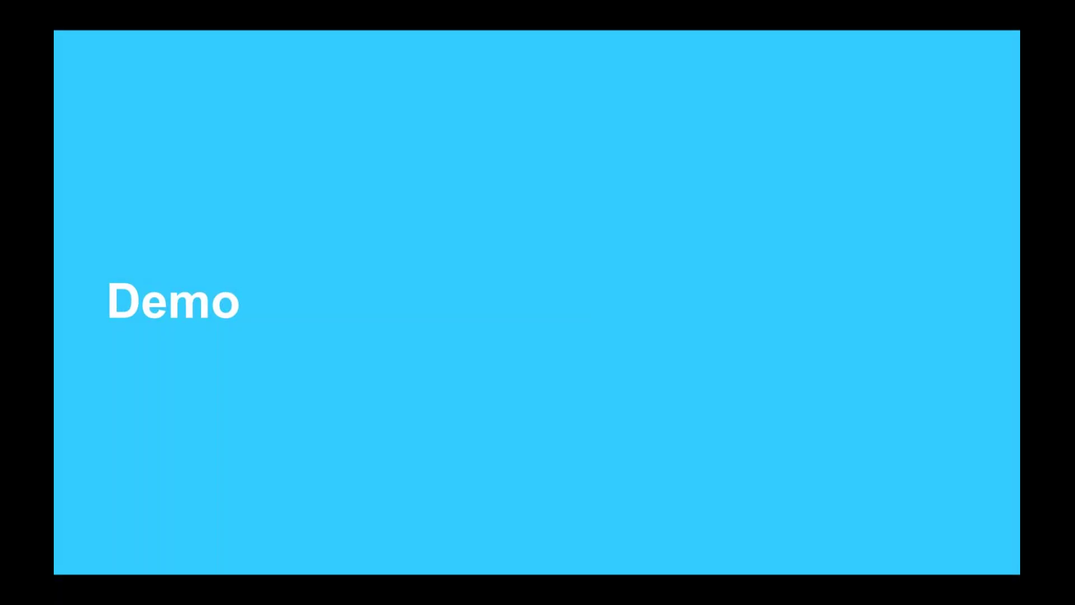
key("Right")
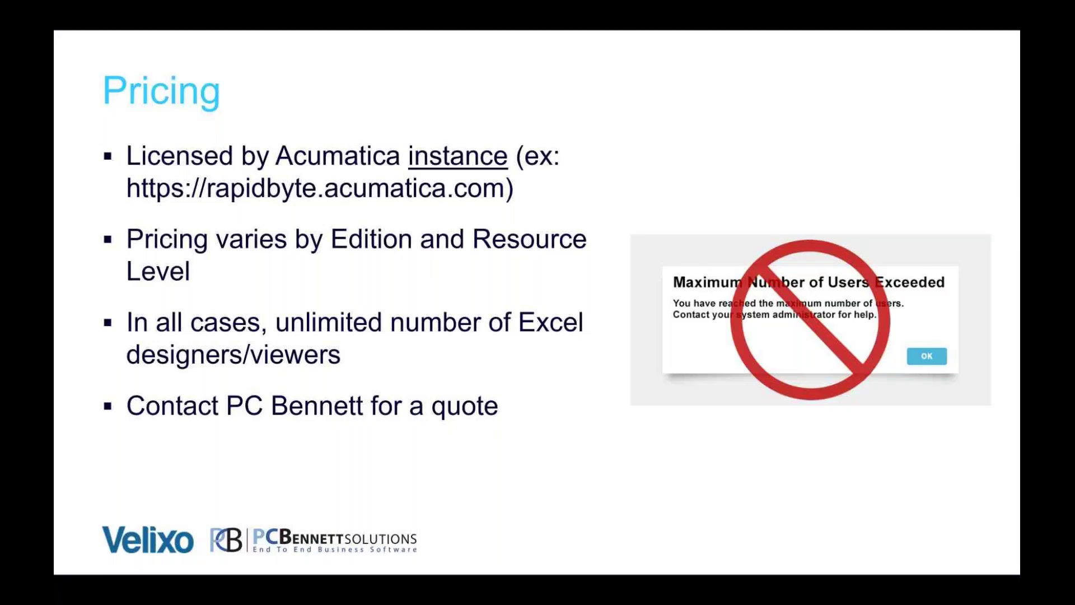